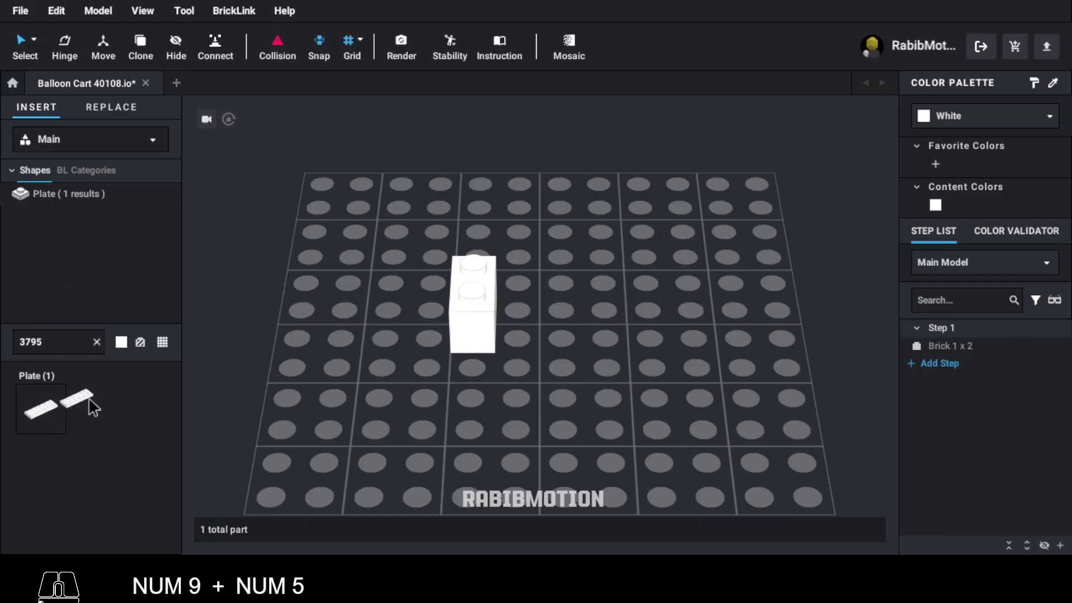
Place the 2 x 6 plate (3795) on top of the white 1 x 2 brick and color it Light Bluish Gray.
left_click_drag(88, 397, 536, 263)
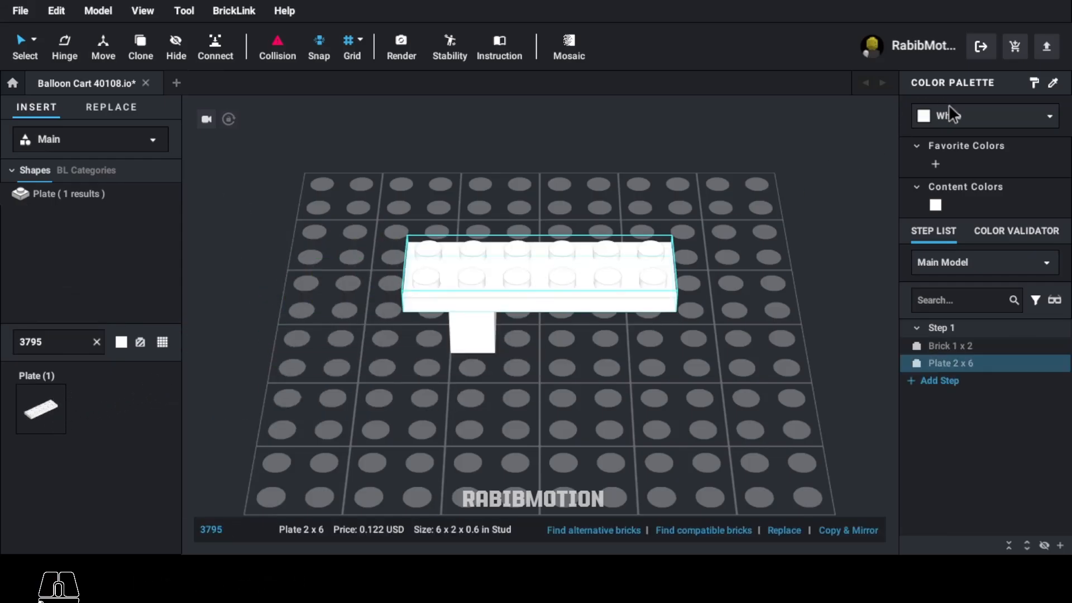
left_click(949, 108)
left_click(918, 160)
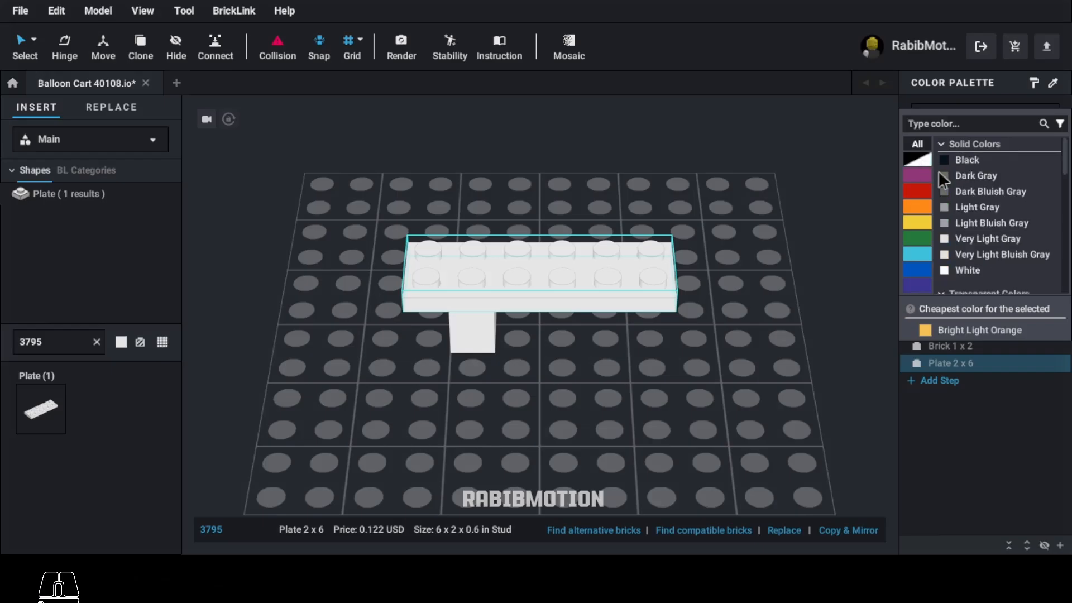
left_click(969, 223)
Find part 3023 and attach a rotated 1 x 2 plate beneath the 2 x 6 plate, directly beside the white brick.
double_click(84, 342)
type("3")
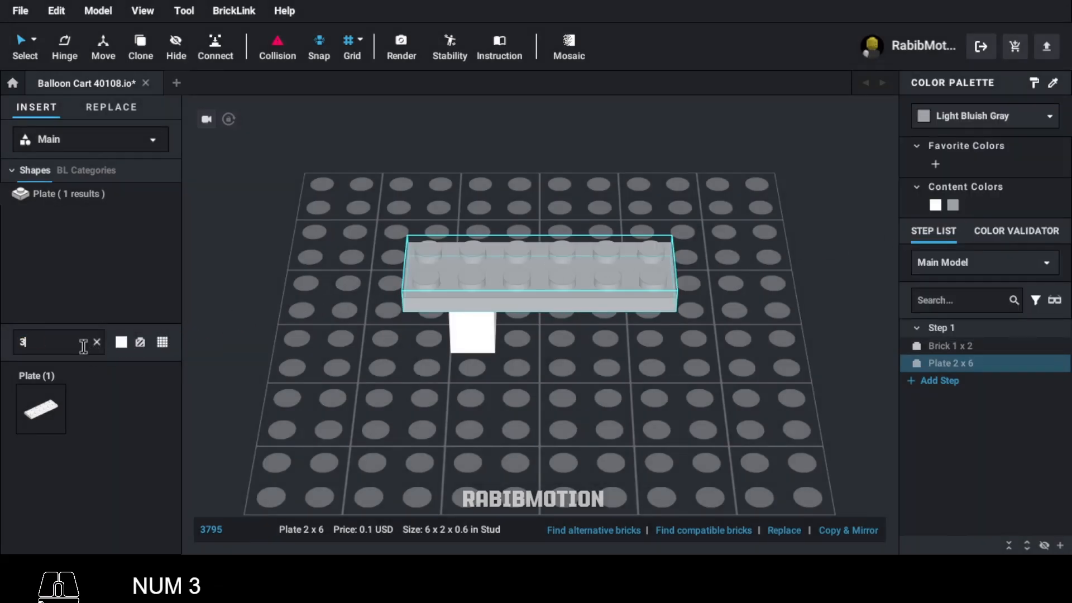
type("023")
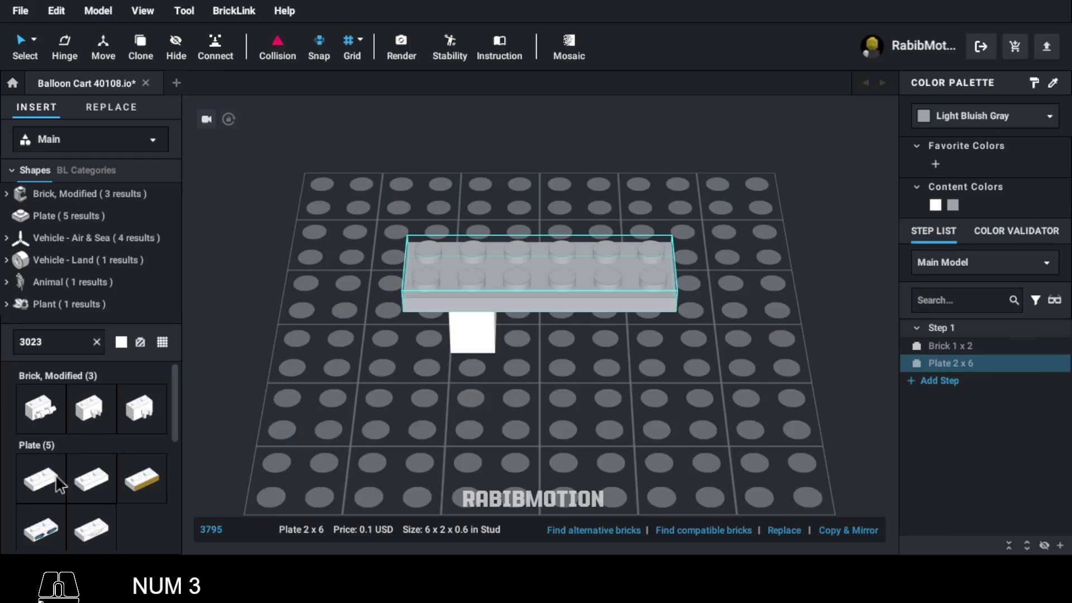
left_click_drag(55, 474, 522, 320)
key("Right")
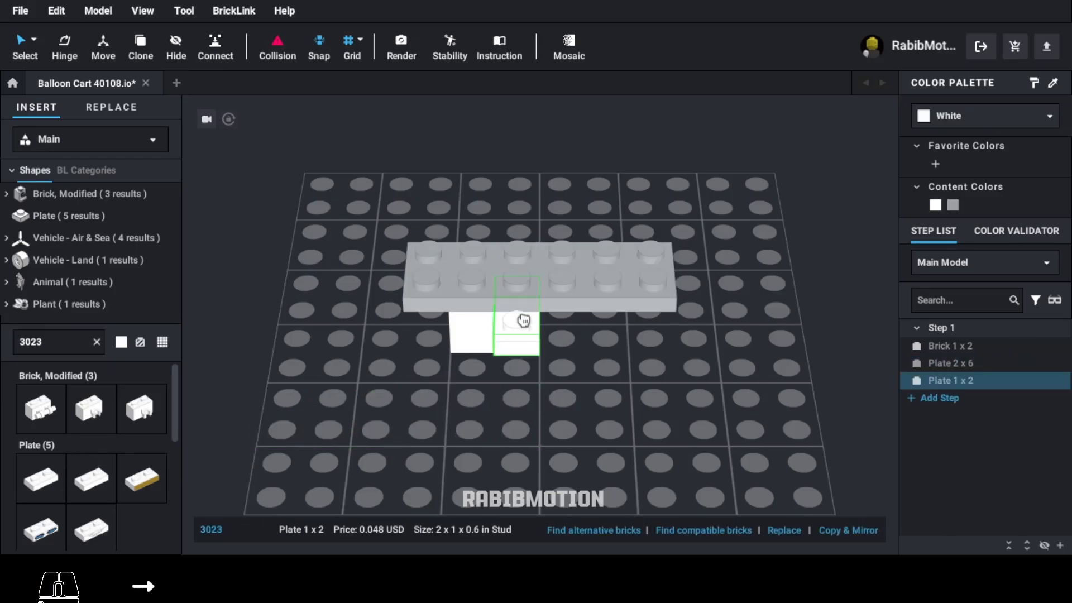
right_click_drag(523, 320, 521, 292)
left_click(507, 294)
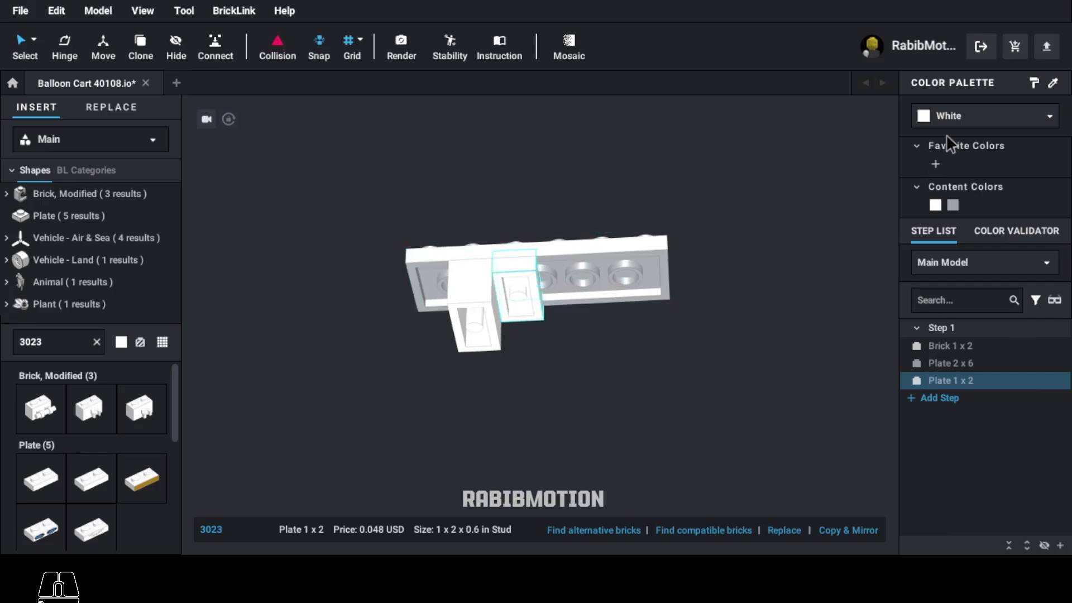
Color the 1 x 2 plate Dark Bluish Gray and add a mirrored copy beside it.
left_click(953, 115)
left_click(949, 191)
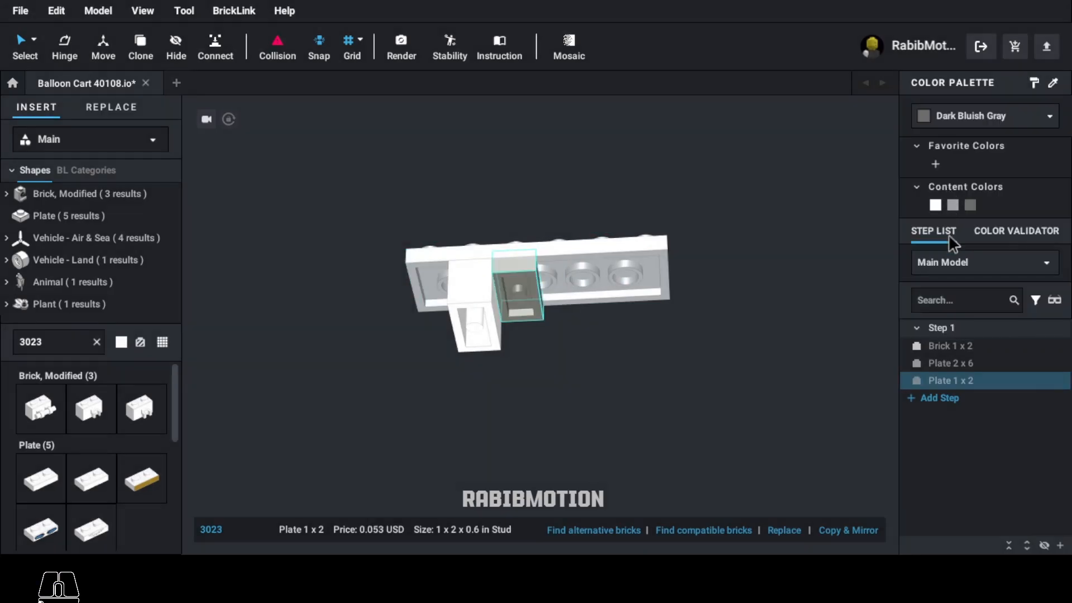
left_click(845, 531)
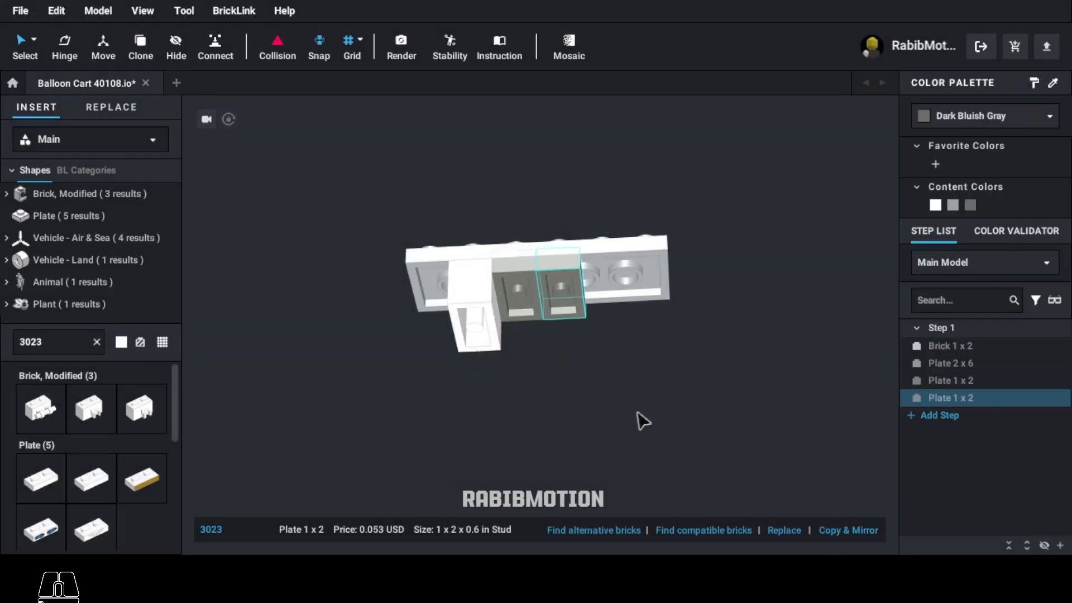
Attach the rotated 2 x 2 wheels holder plate (4600) beneath the 2 x 6 plate's free end and color it Light Bluish Gray.
right_click_drag(636, 421, 648, 469)
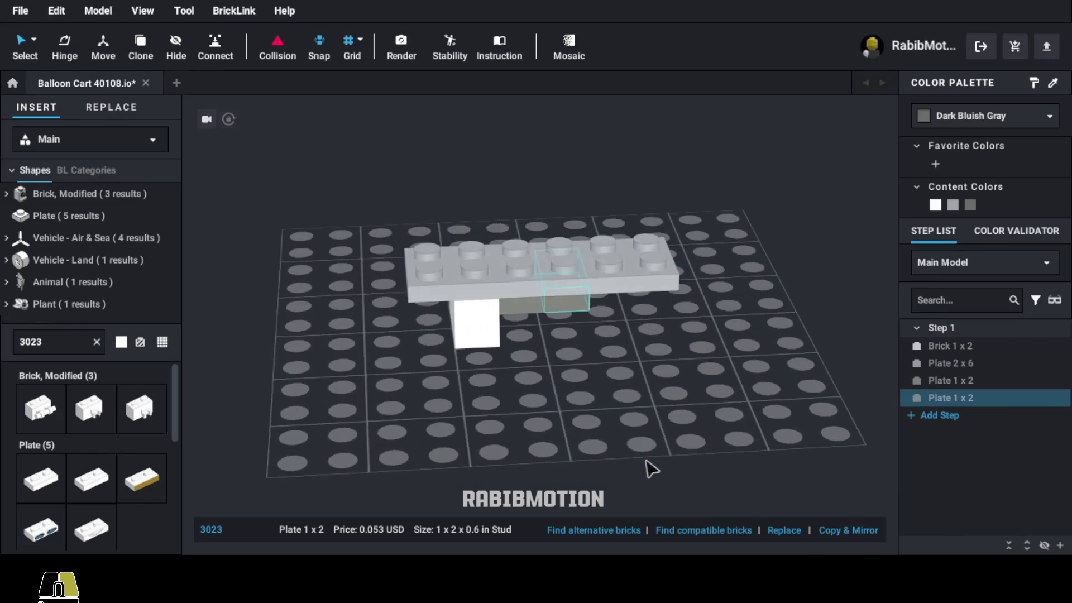
type("4600")
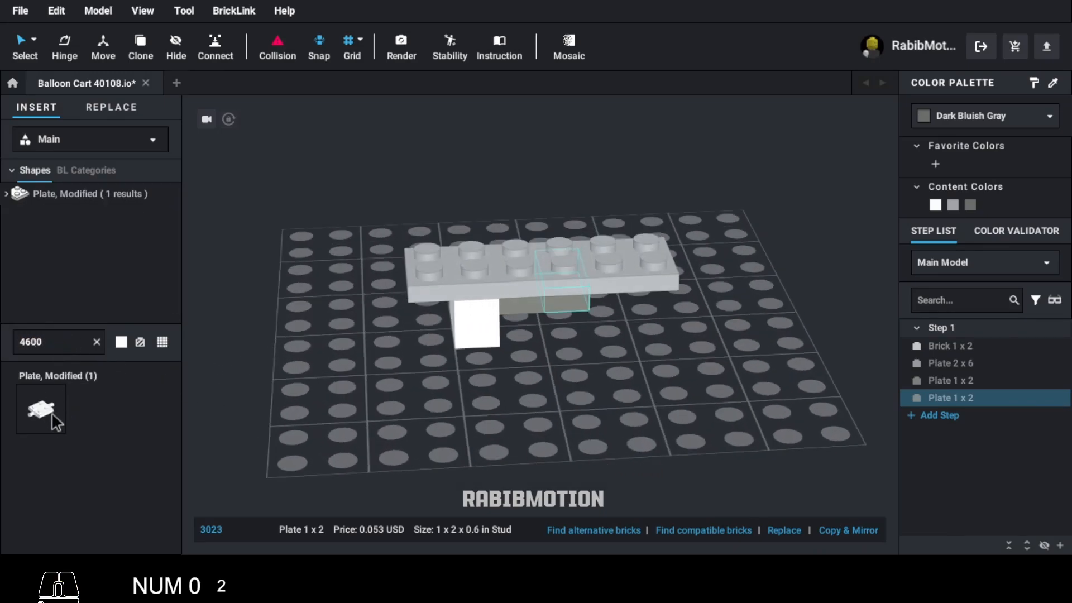
left_click(41, 410)
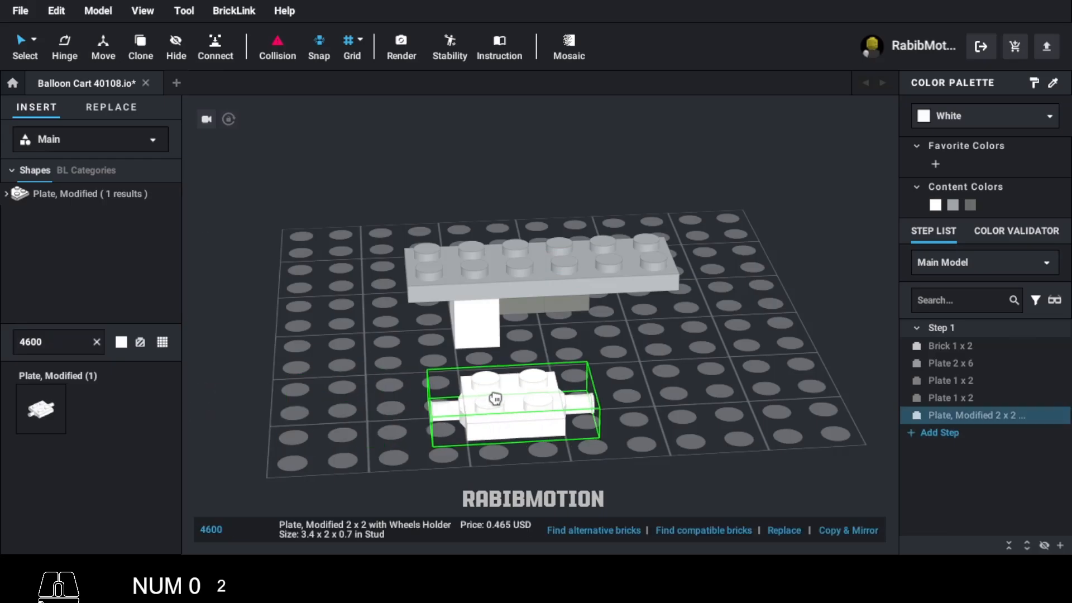
key("Right")
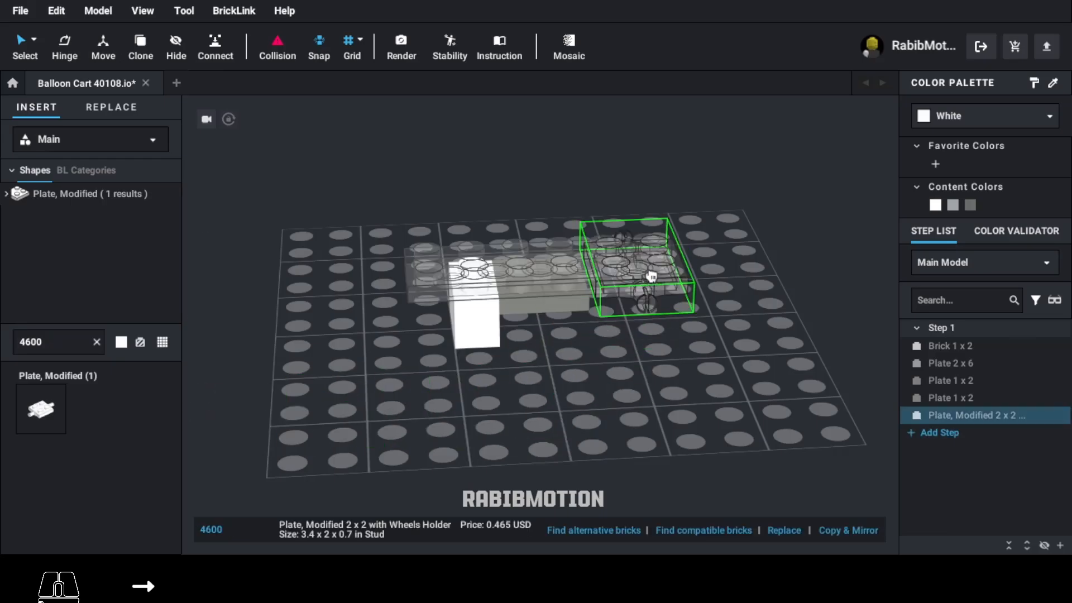
mouse_move(642, 272)
right_mouse_down()
mouse_move(640, 258)
mouse_move(639, 306)
mouse_move(643, 286)
right_mouse_up()
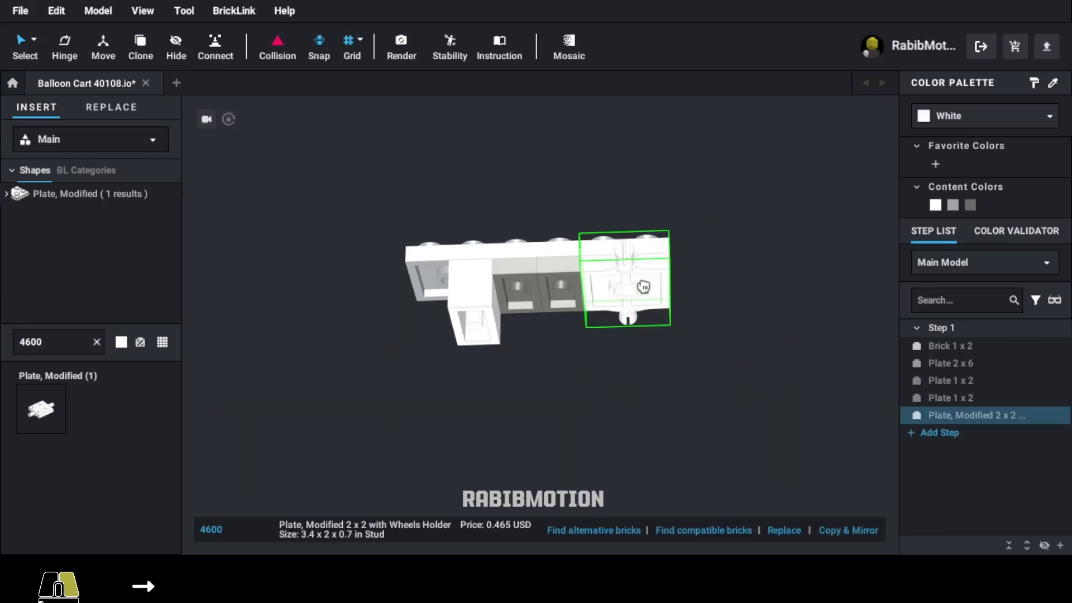
left_click(643, 286)
left_click(954, 205)
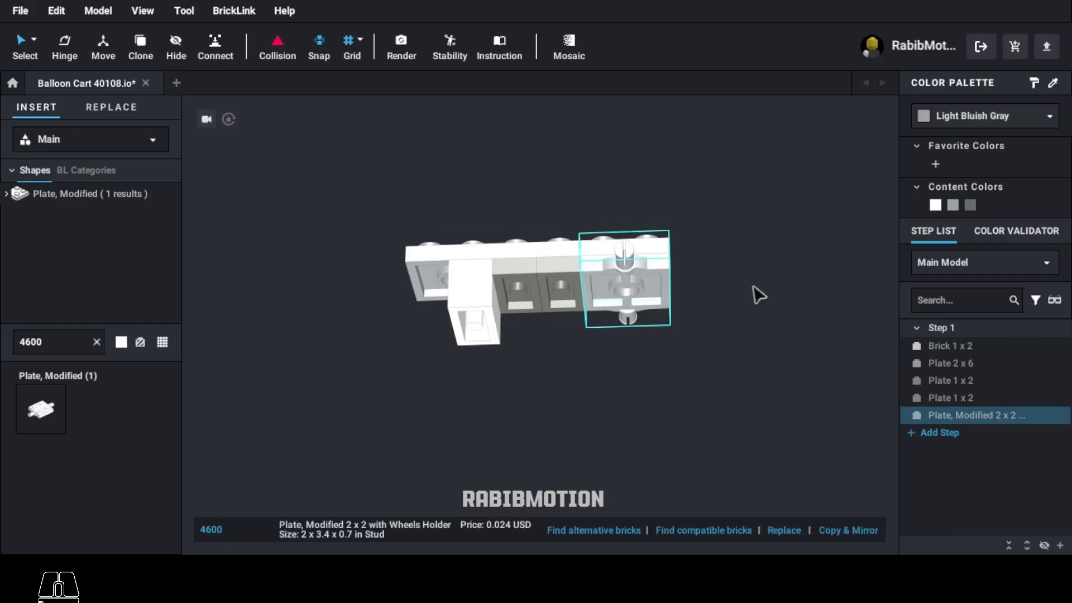
Fit an 8mm D. x 6mm wheel (4624) on the front pin of the wheels holder and color it Light Bluish Gray.
right_click_drag(755, 294, 750, 339)
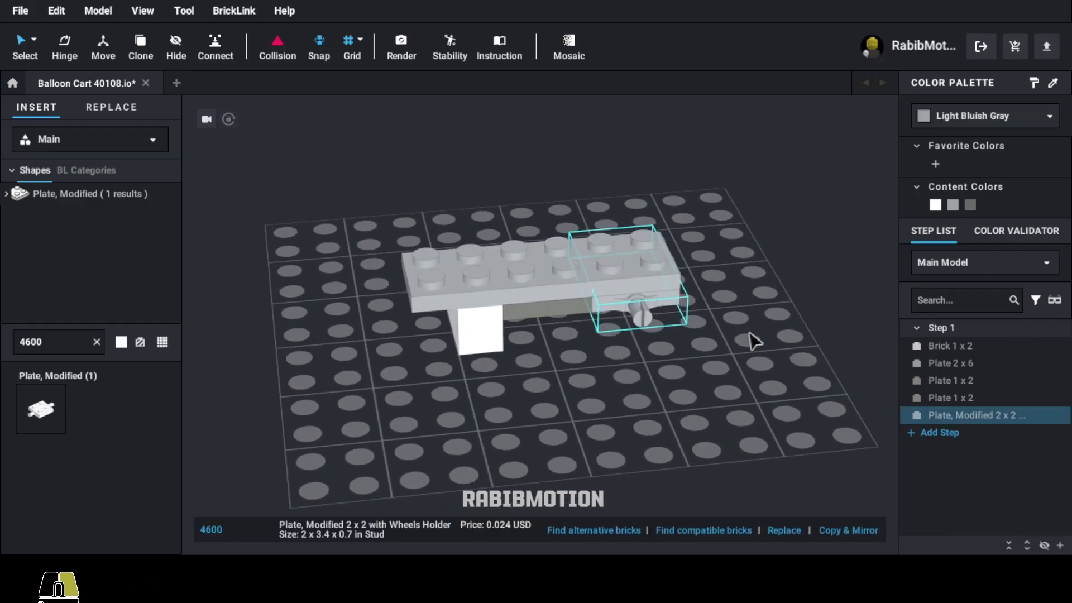
double_click(64, 343)
type("4624")
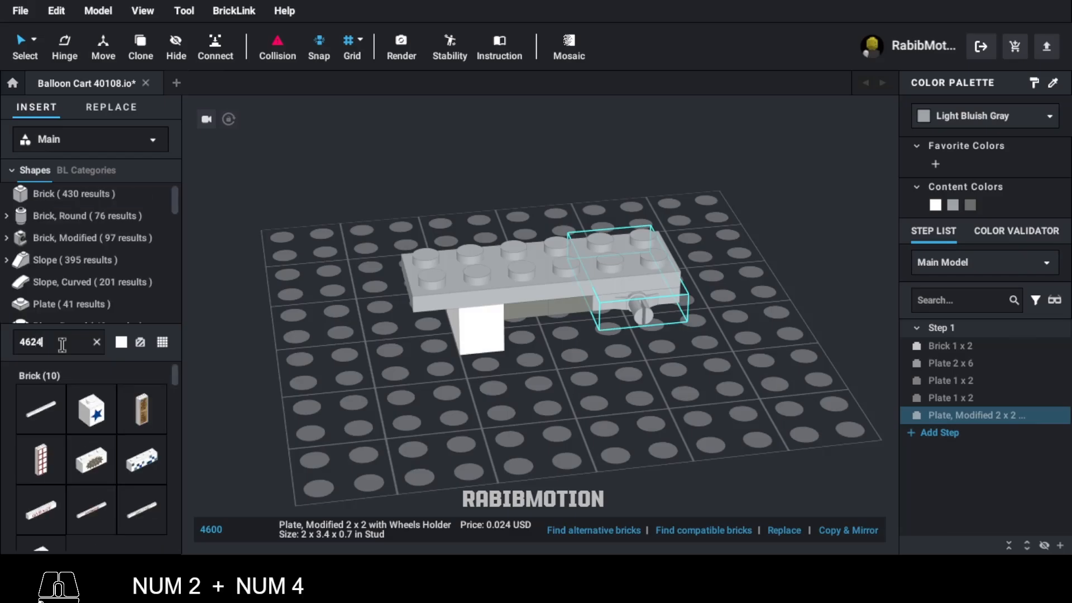
left_click(41, 409)
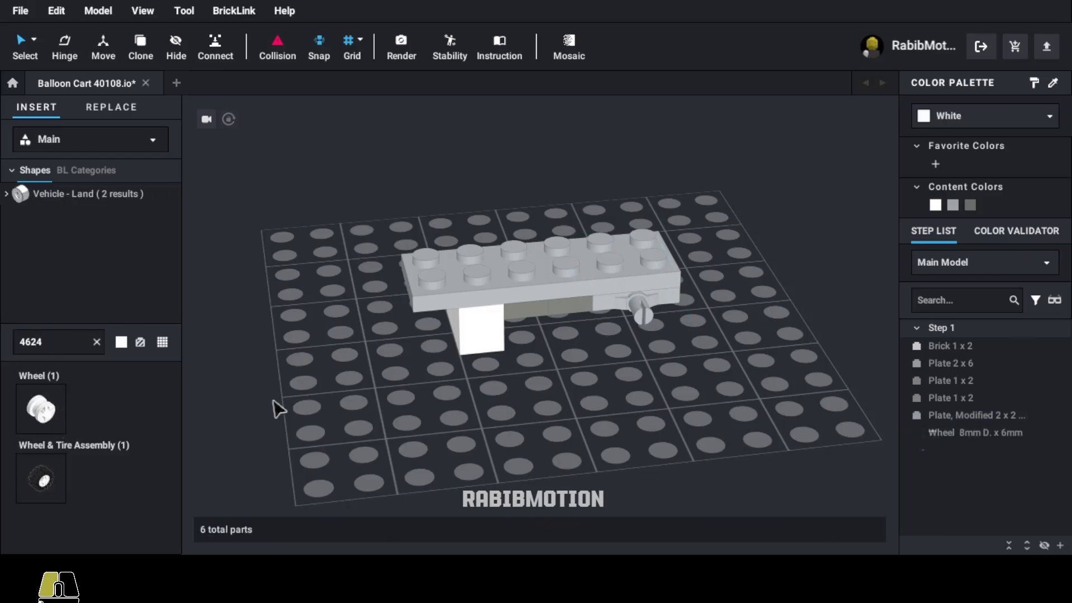
left_click(648, 335)
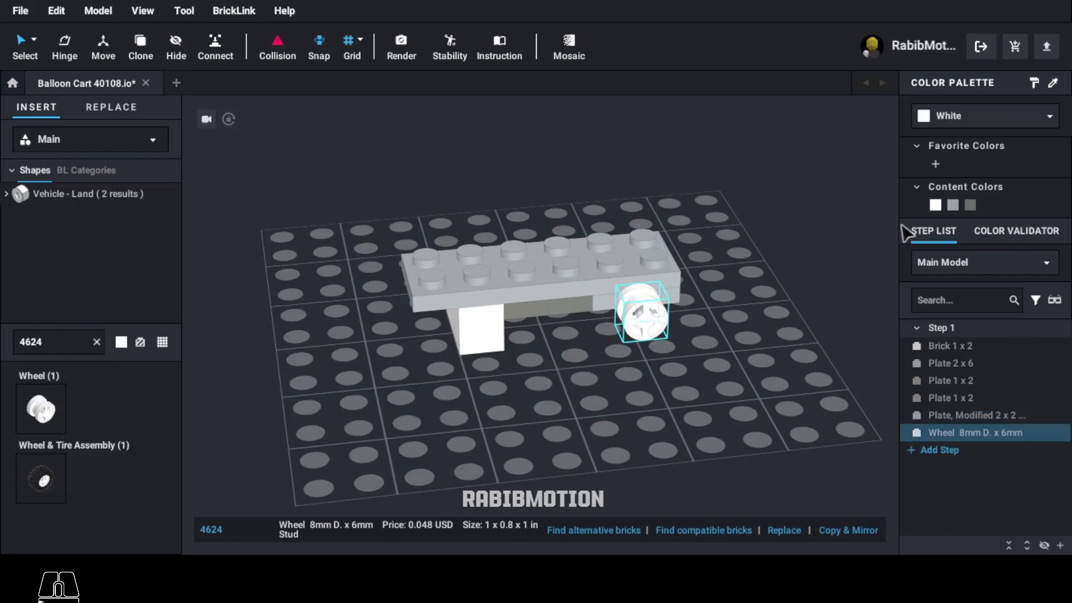
left_click(952, 204)
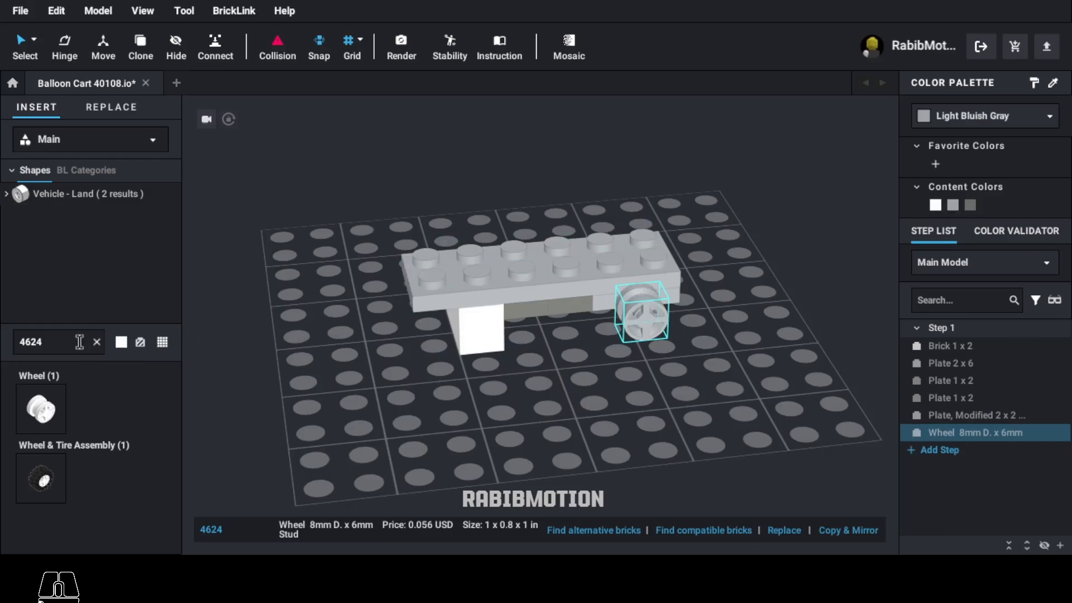
Mount the 14mm D. x 4mm tire (59895) on the wheel and color it Rubber Black.
type("59895")
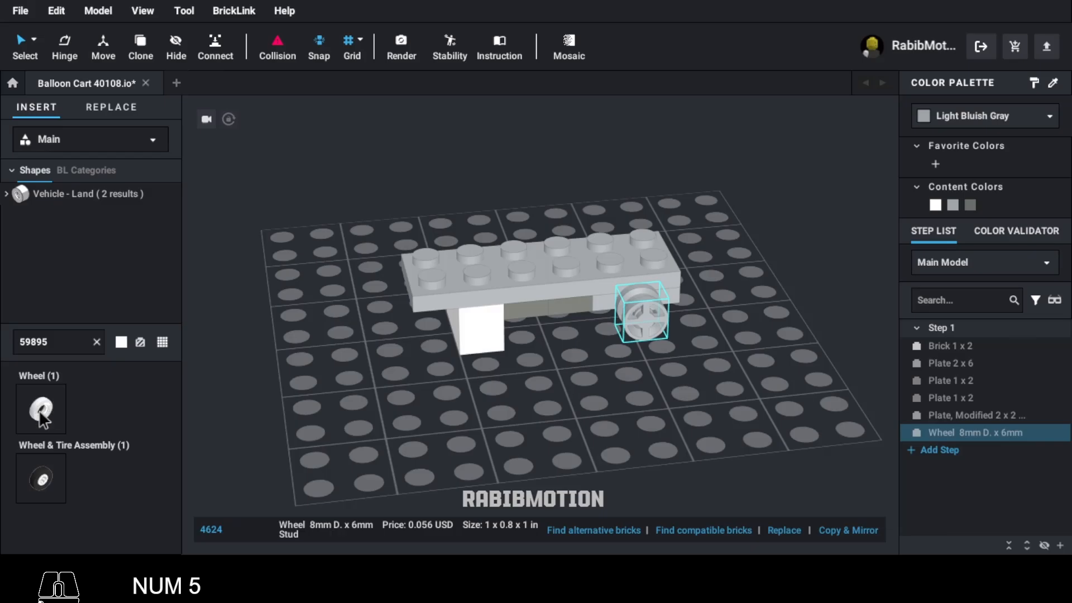
left_click(41, 409)
left_click(623, 301)
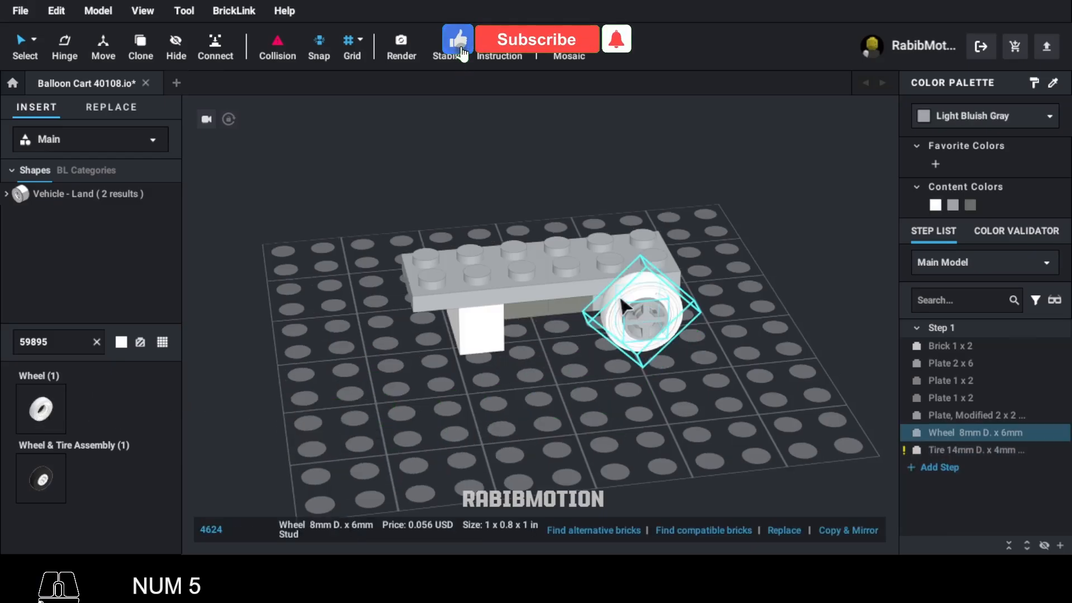
left_click(951, 116)
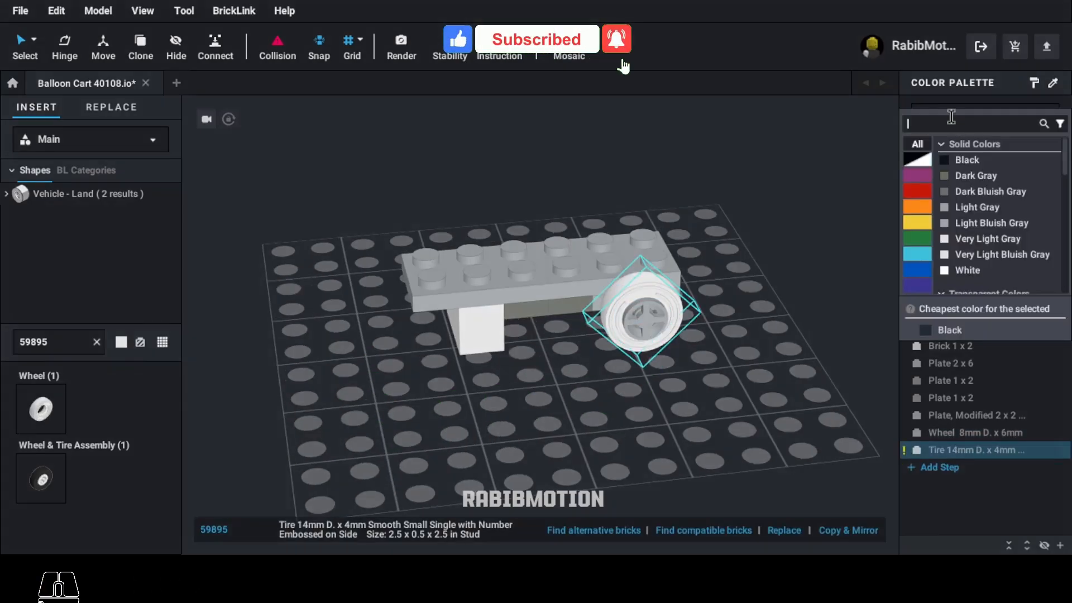
type("rubber")
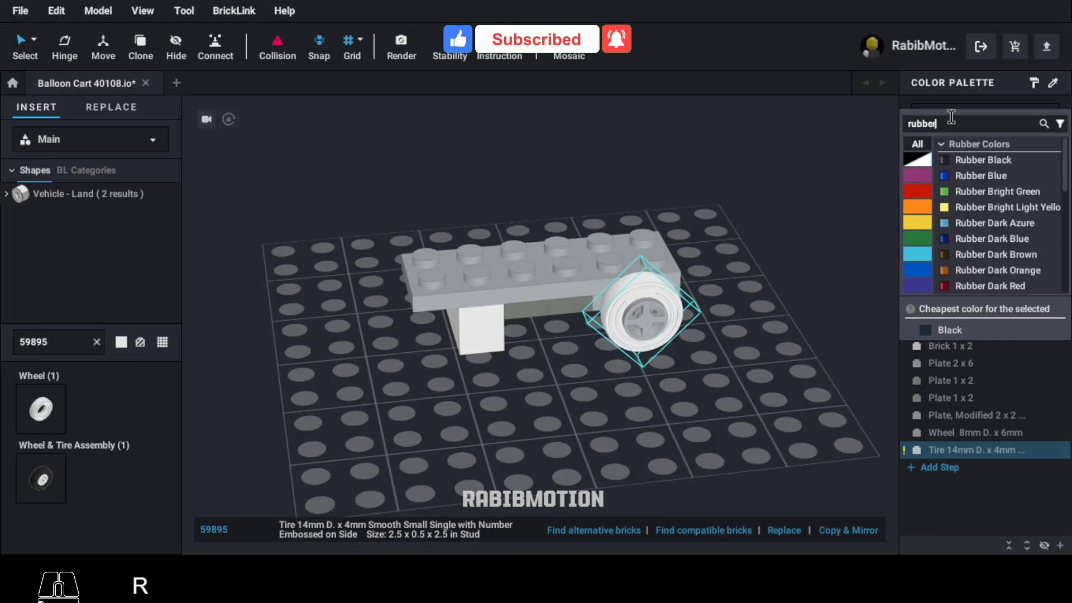
left_click(973, 155)
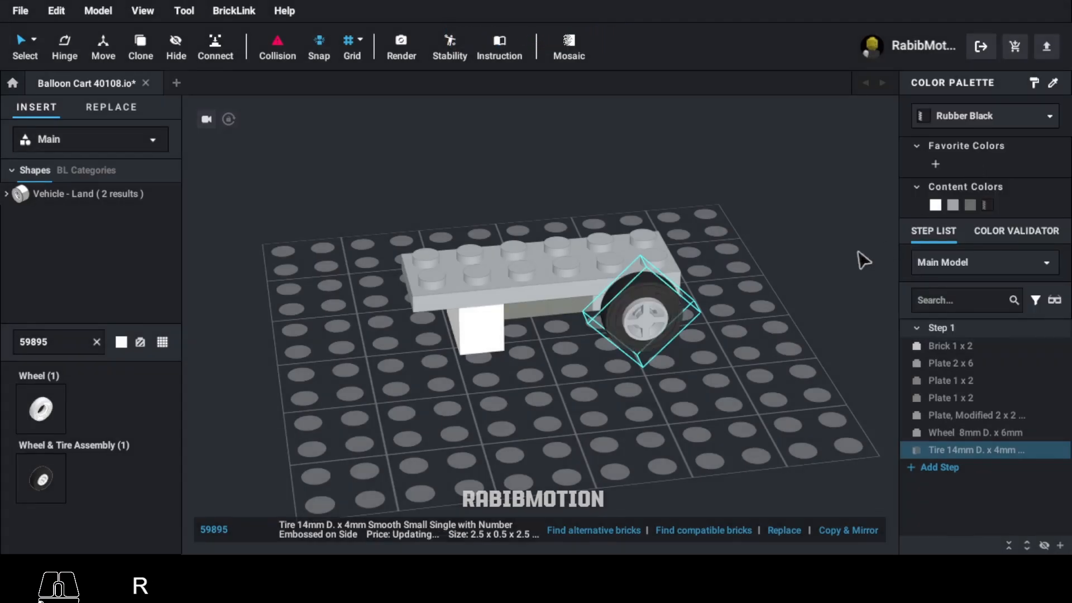
Group the wheel and its tire into a submodel named "tire".
left_click(691, 336, "ctrl")
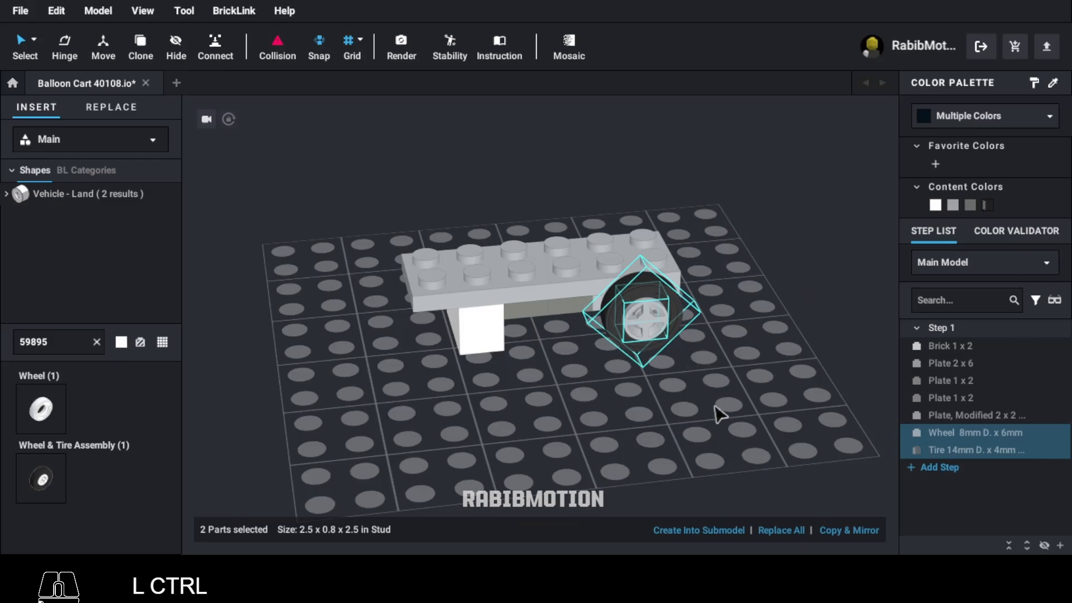
left_click(694, 527)
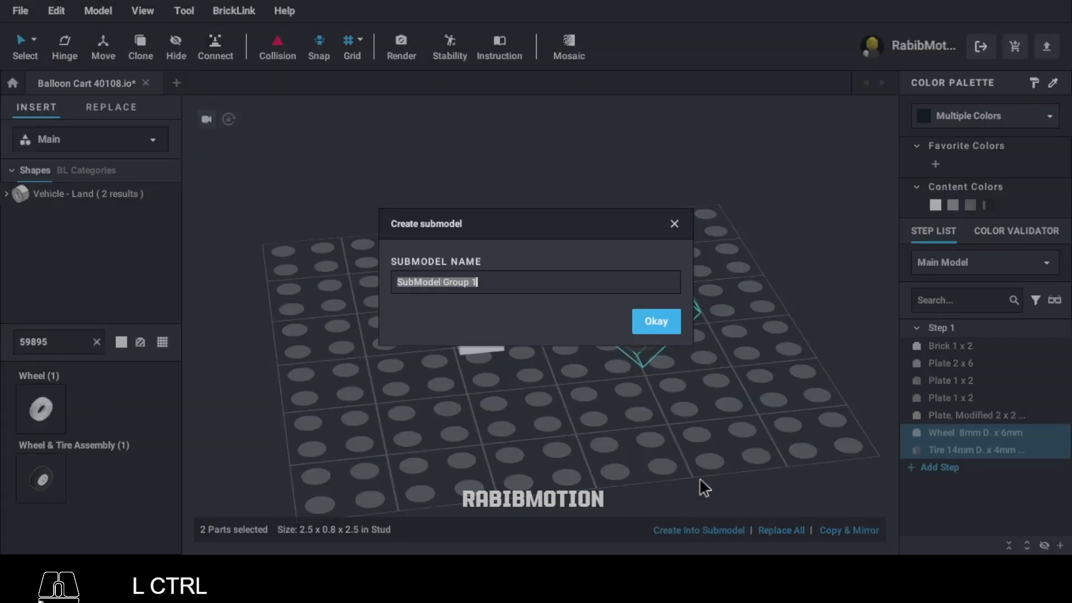
type("t")
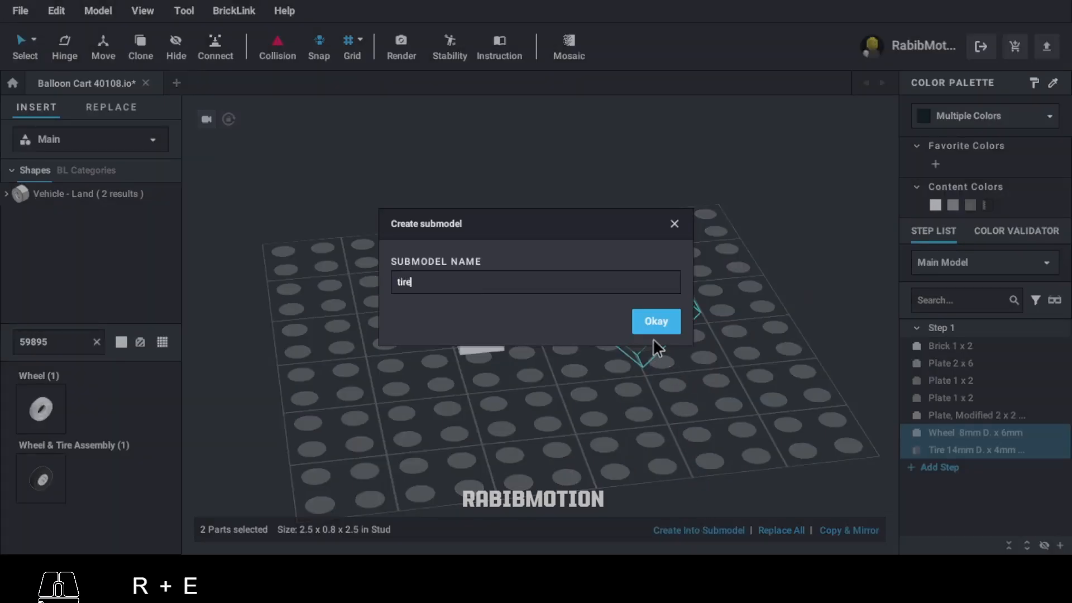
type("ire")
left_click(654, 332)
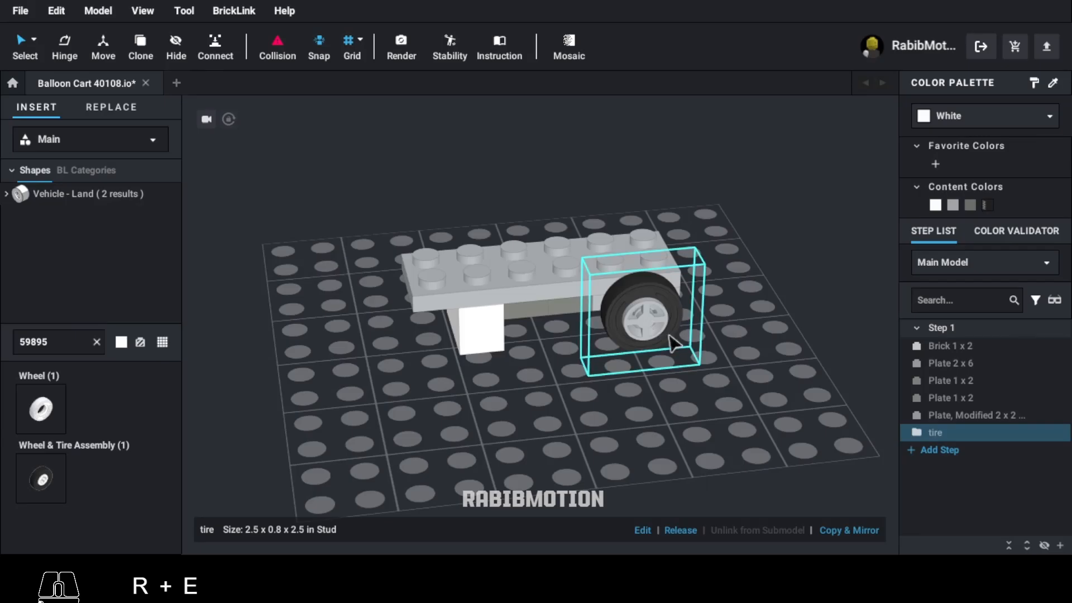
Clone the tire submodel, turn the copy around, and fit it on the opposite pin of the wheels holder.
key("c")
key("Right")
key("Right")
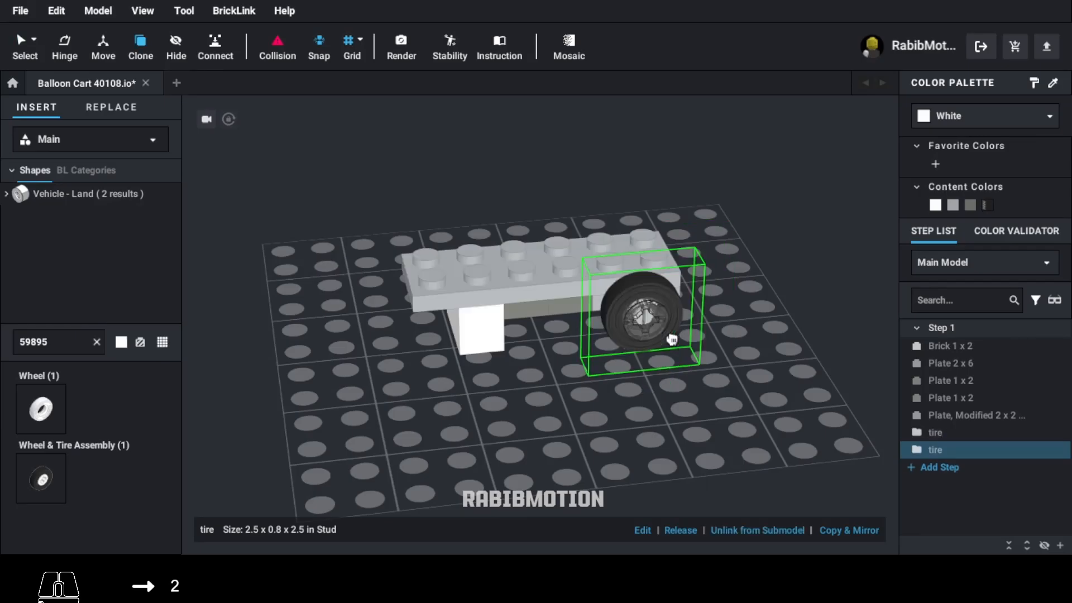
left_click(629, 239)
mouse_move(629, 240)
right_mouse_down()
mouse_move(627, 282)
mouse_move(627, 265)
right_mouse_up()
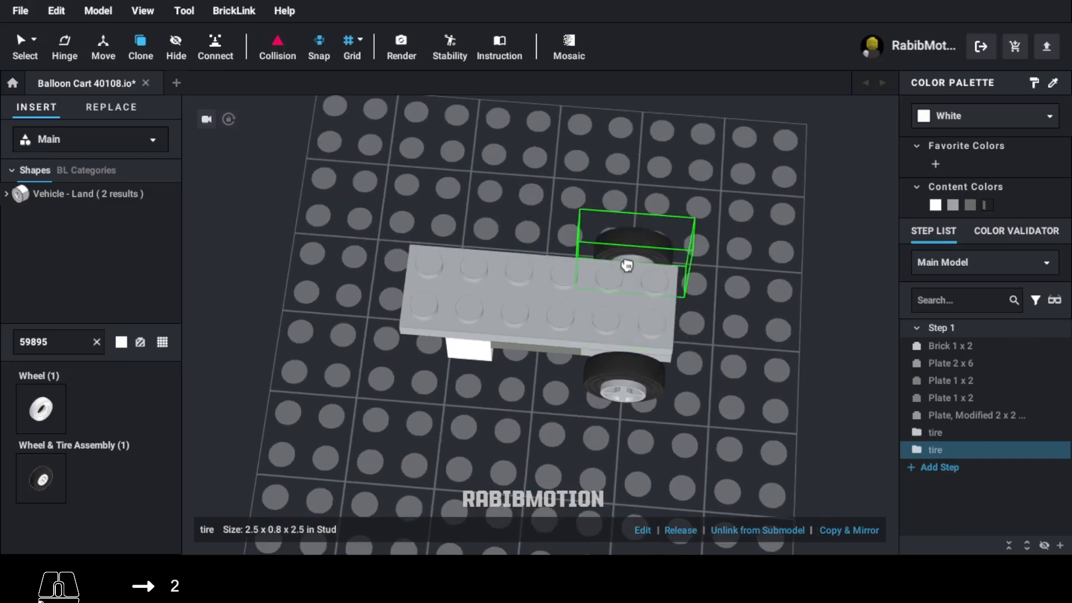
key("Escape")
Place a white 2 x 2 container box (4345) on the end of the 2 x 6 plate opposite the wheels.
right_click_drag(679, 319, 714, 356)
double_click(73, 342)
type("4345")
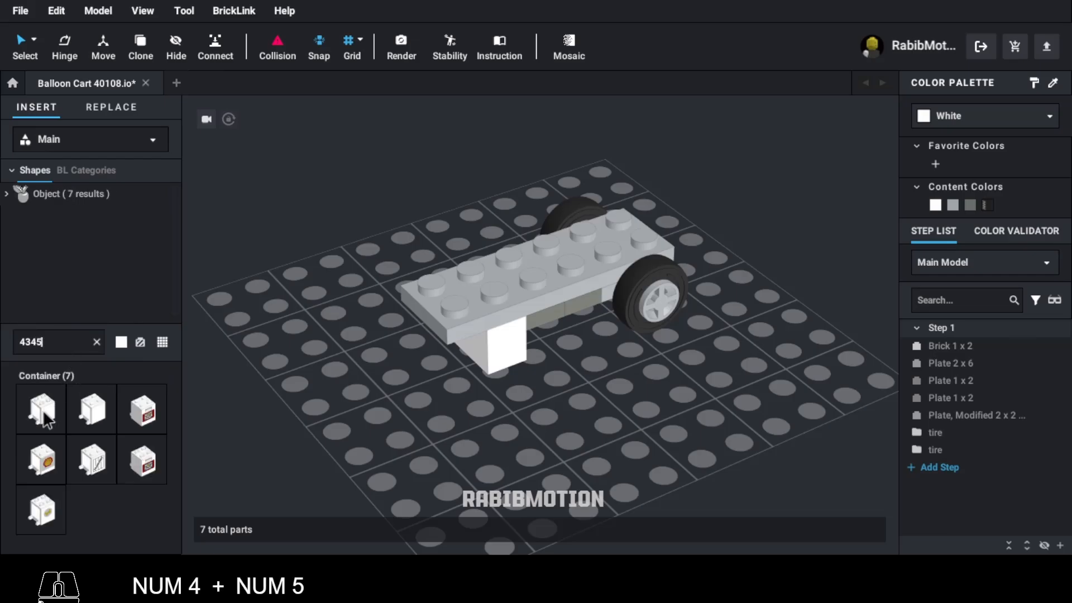
left_click_drag(45, 419, 461, 177)
Place a rotated white 1 x 1 x 1 corner panel (6231) on the plate's far stud row, against the container box.
right_click_drag(555, 394, 517, 382)
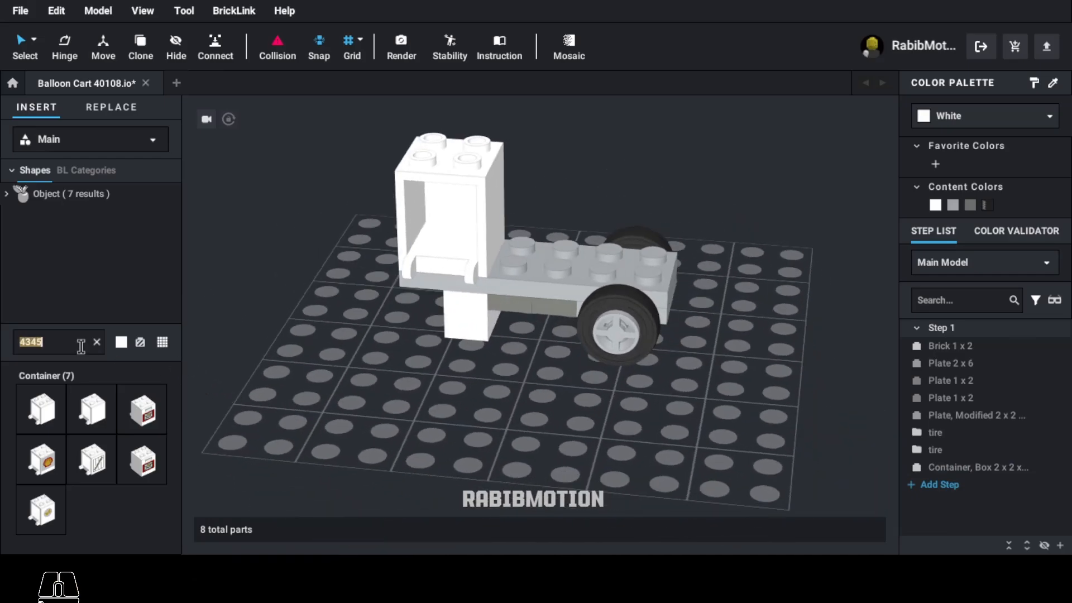
type("6231")
left_click_drag(43, 410, 519, 226)
key("Right")
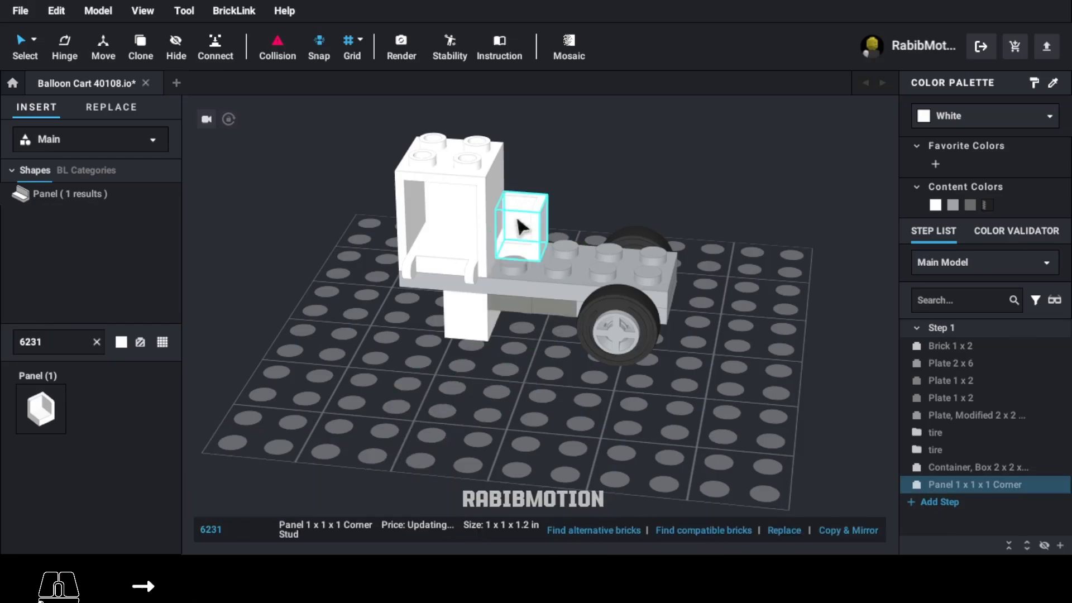
Clone the corner panel, rotate the copy, and place it on the near stud row in front of the first panel.
key("c")
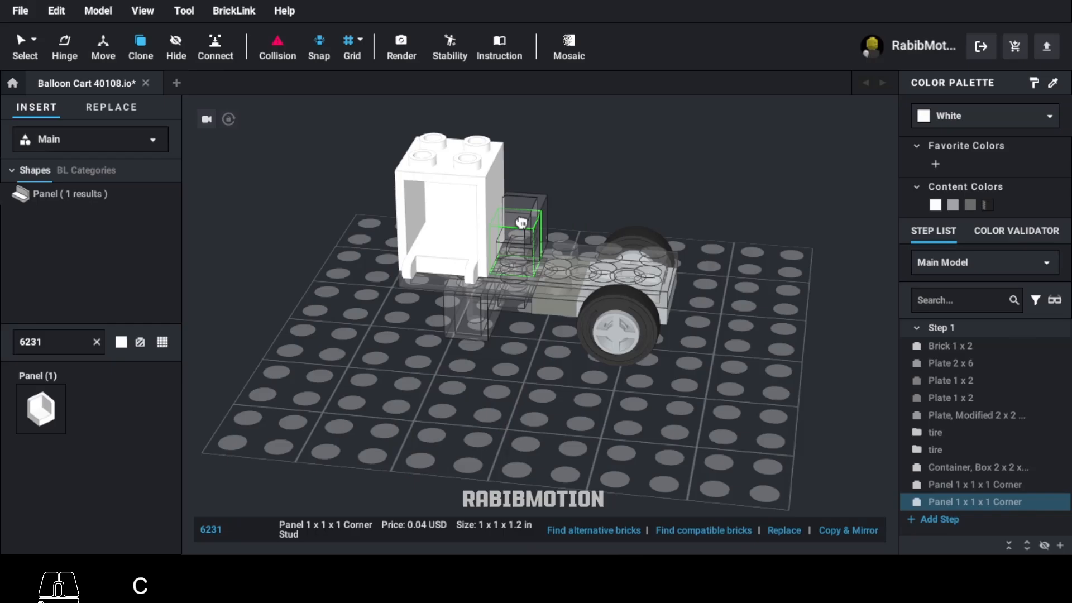
key("Right")
key("Escape")
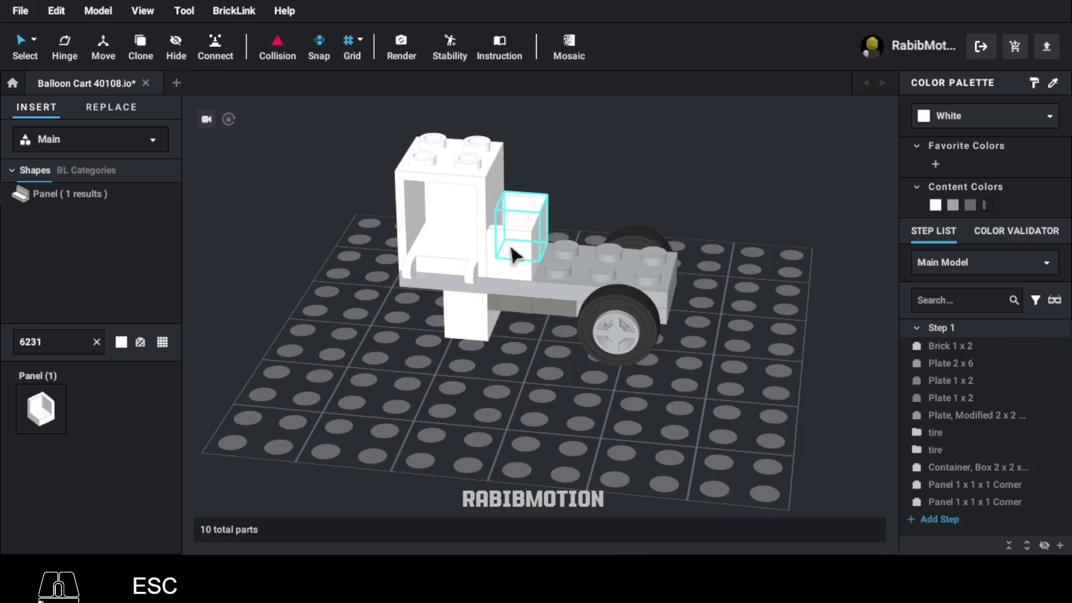
Fit a 2 x 2 x 2 container door with slot (4346) on the container box's open side and color it Trans-Clear.
double_click(71, 350)
type("4346")
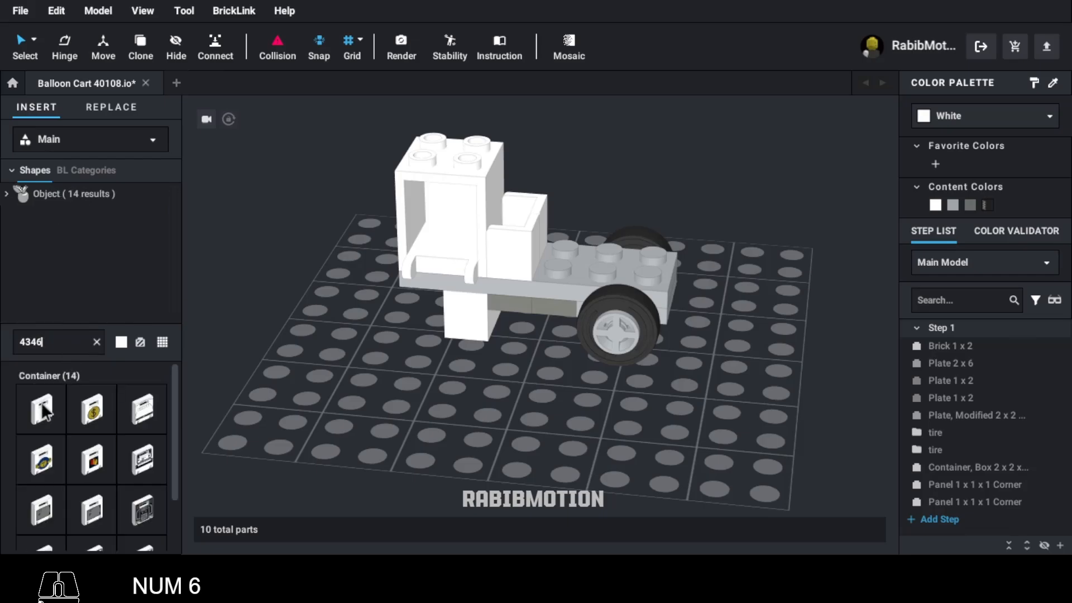
left_click_drag(45, 413, 436, 203)
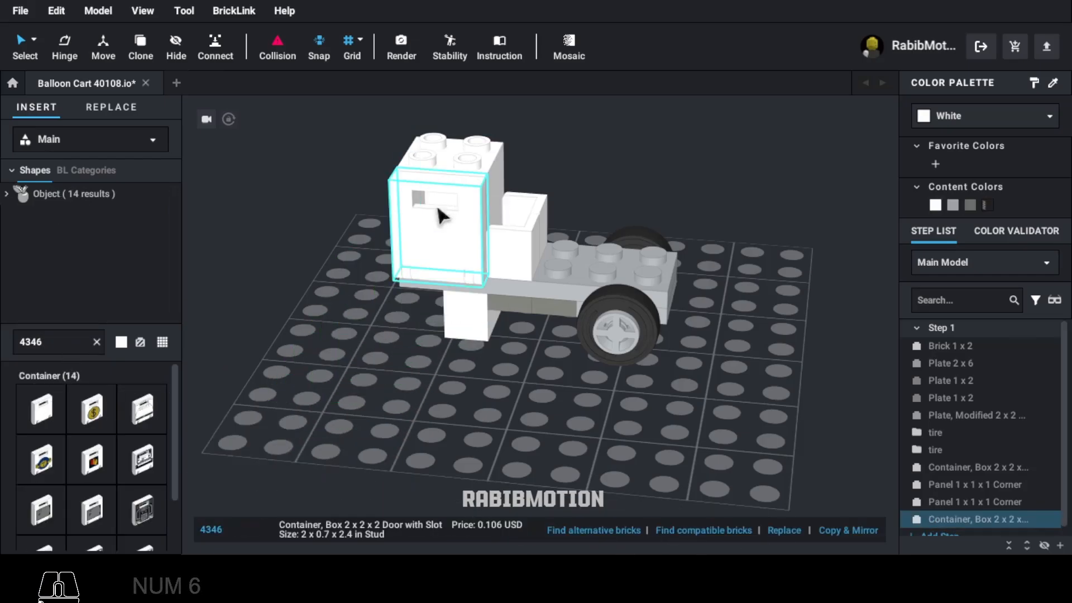
left_click(963, 115)
type("clear")
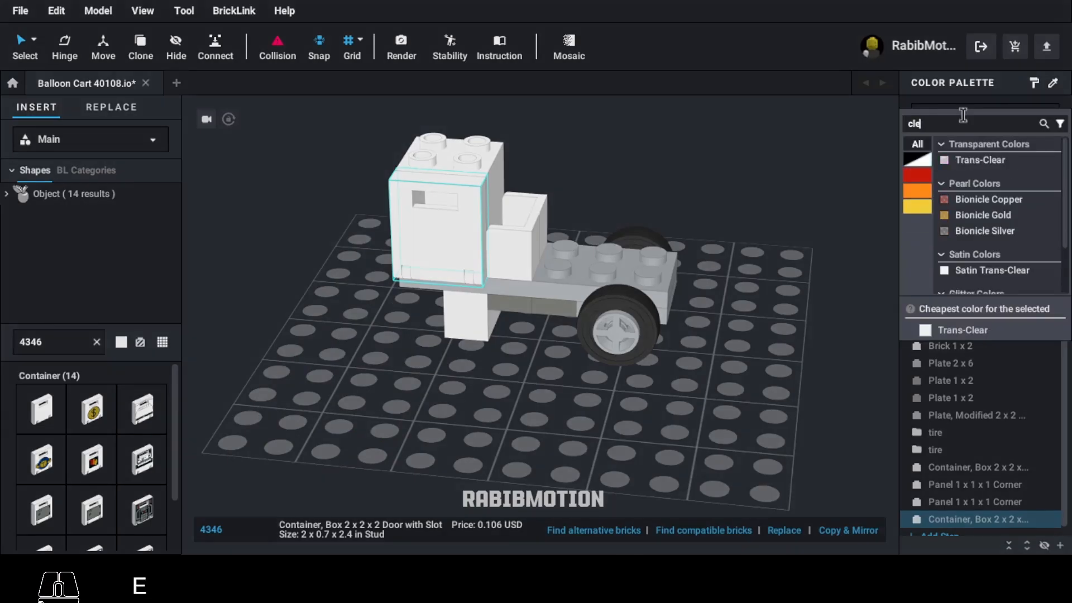
left_click(968, 160)
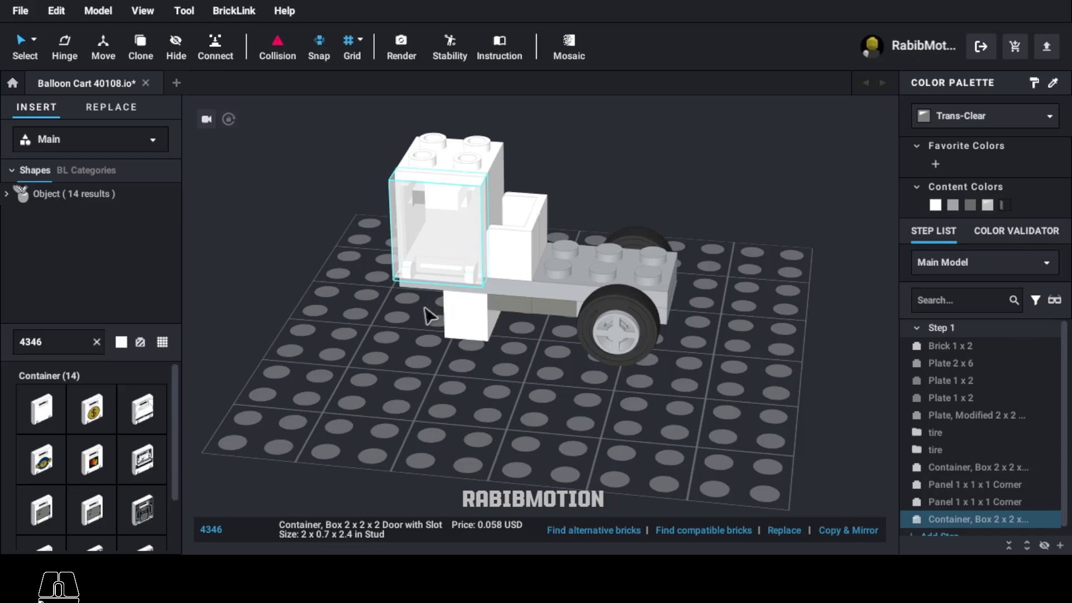
Clone the white 1 x 2 brick under the plate and place the copy on top, directly beside the corner panels.
left_click(74, 345)
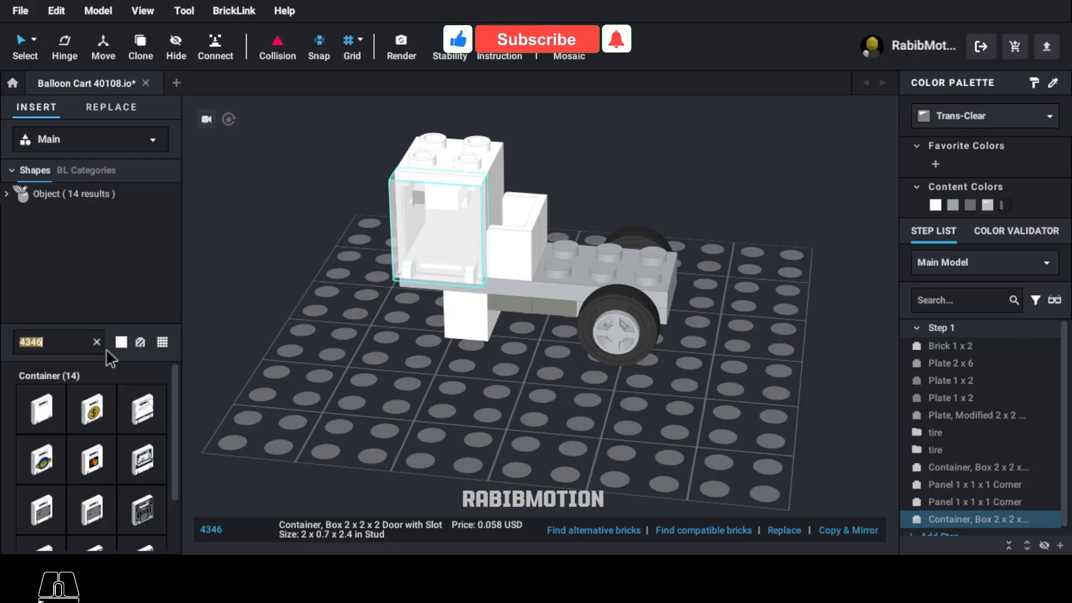
left_click(471, 335)
key("c")
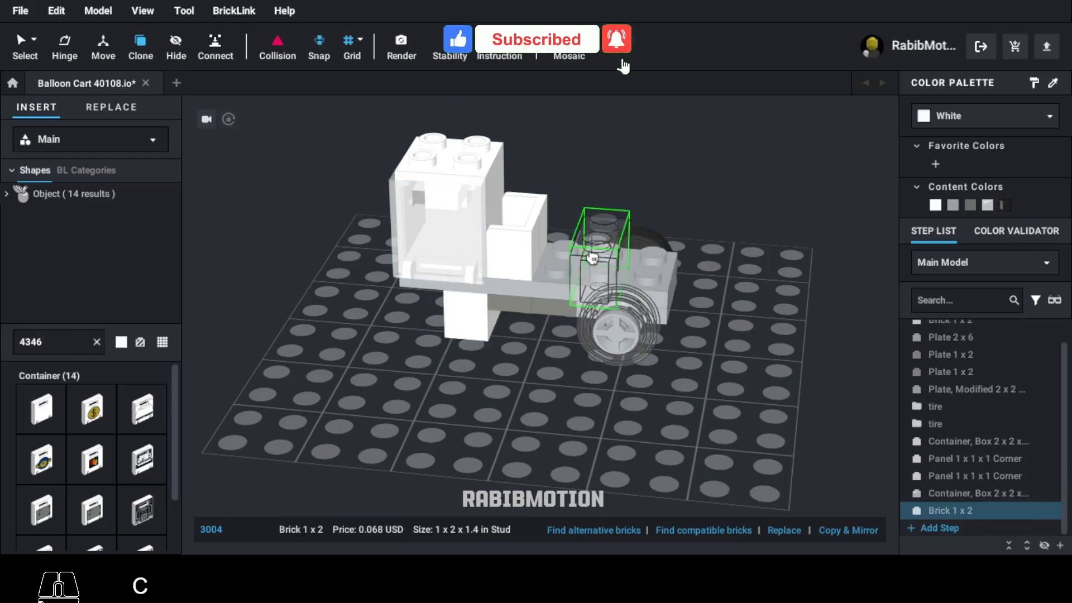
left_click(567, 240)
key("Escape")
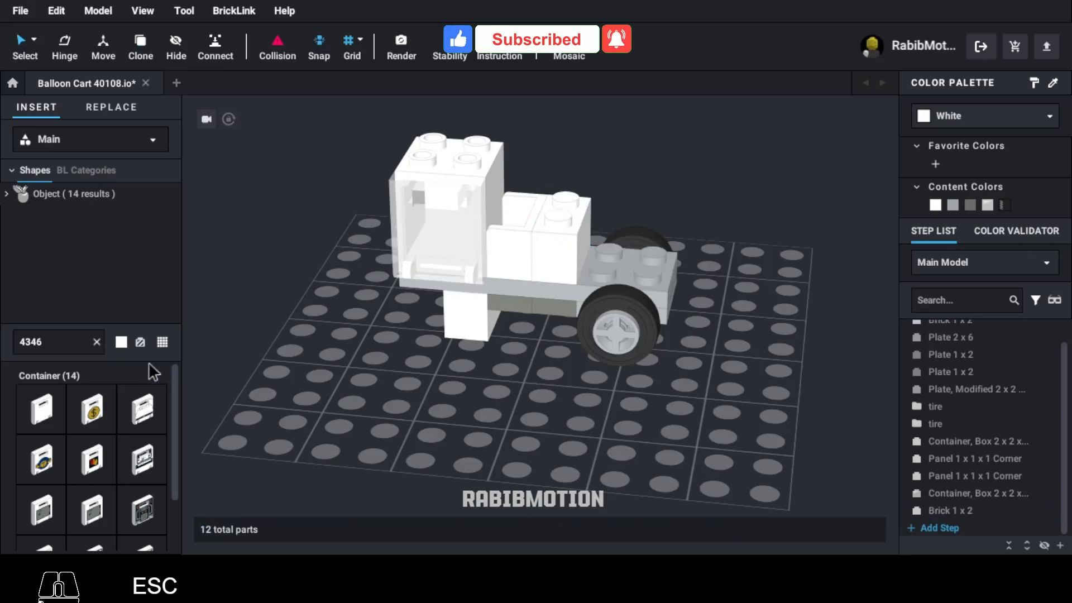
Place a 1 x 2 bar handle plate (48336) on the upper brick, handle toward the wheels, and color it Light Bluish Gray.
double_click(85, 342)
type("4")
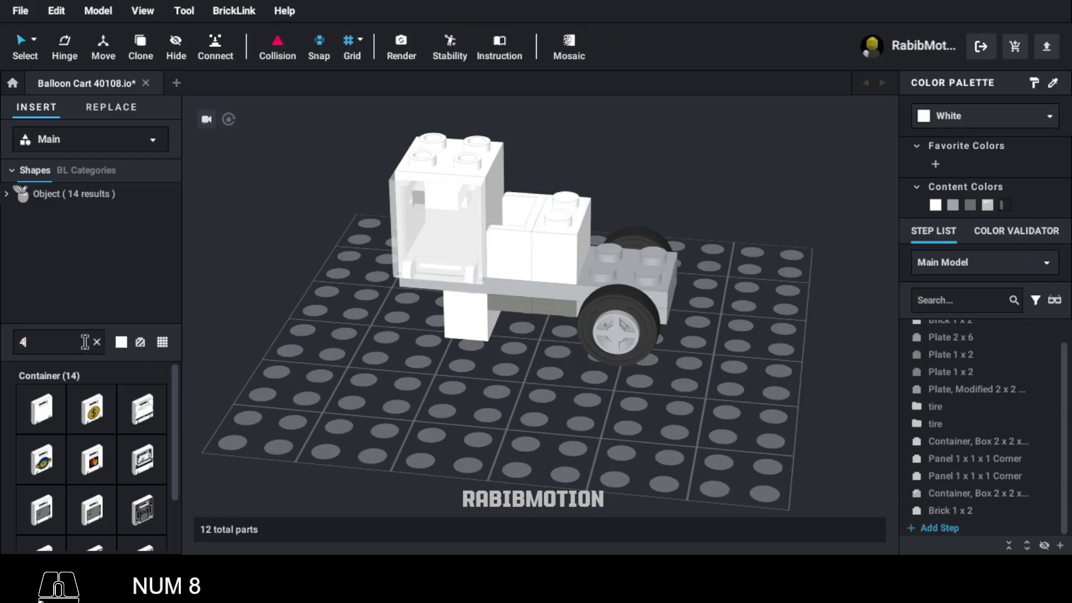
type("8336")
left_click_drag(55, 401, 558, 207)
key("Left")
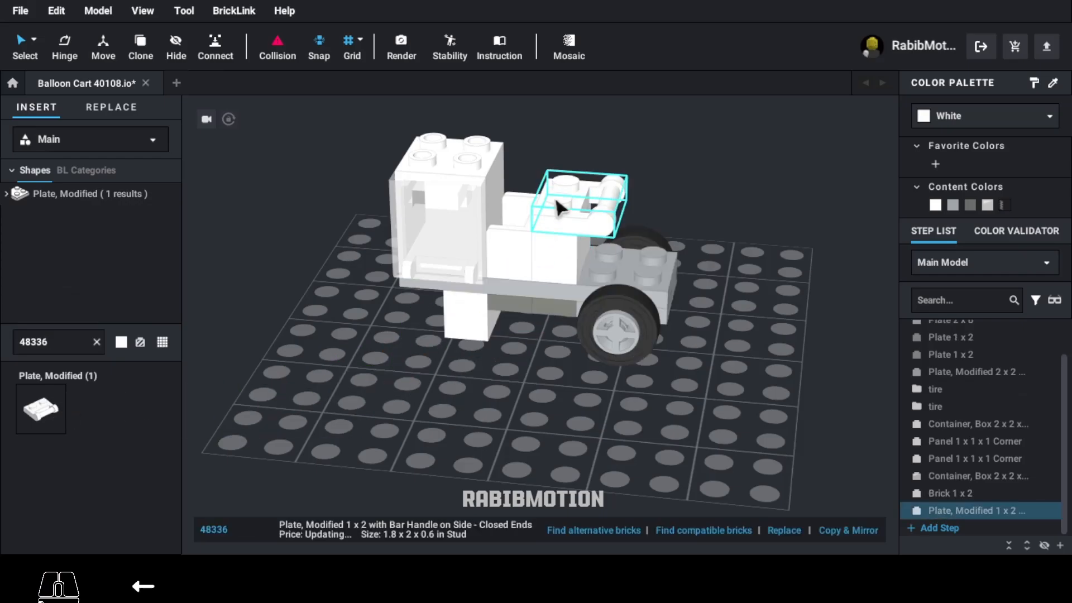
left_click(952, 204)
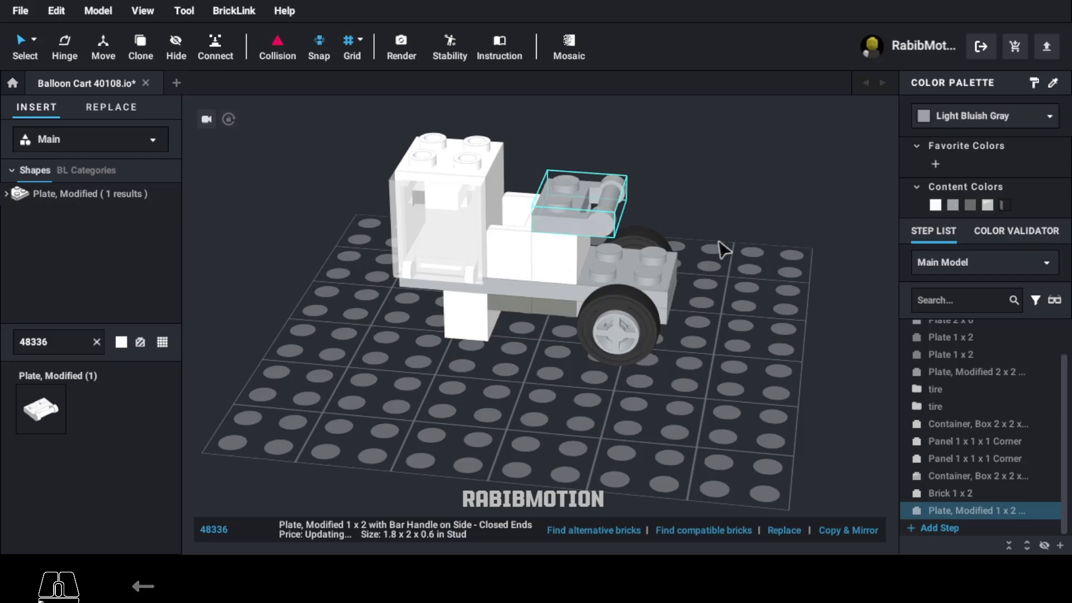
Stack a white 1 x 2 jumper plate (15573) on the handle plate, topped by a Dark Bluish Gray 1 x 1 clip tile (2555).
type("15573")
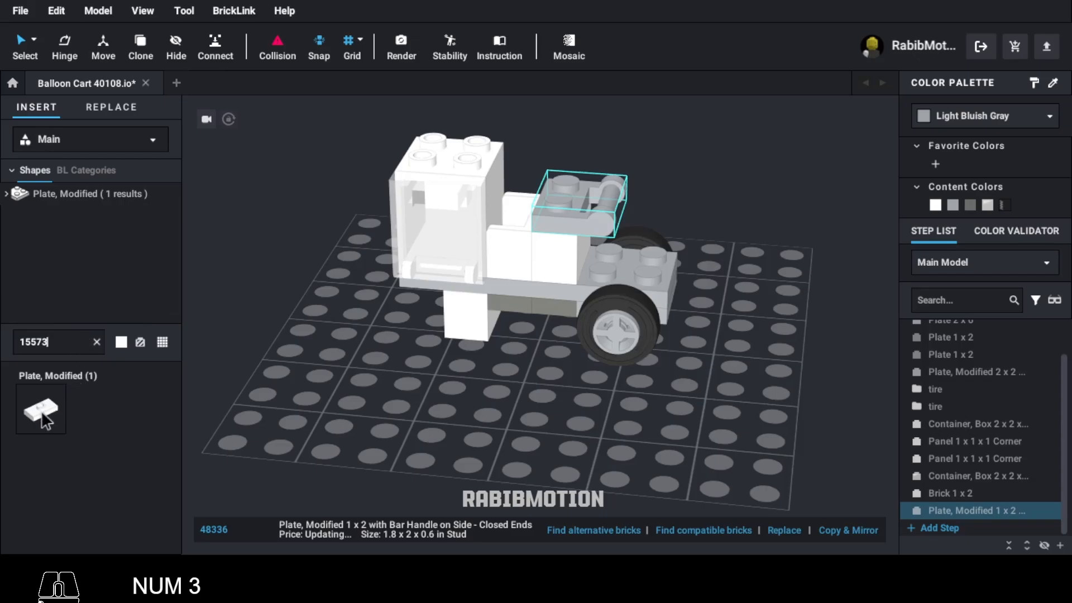
left_click_drag(45, 421, 583, 182)
left_click(75, 342)
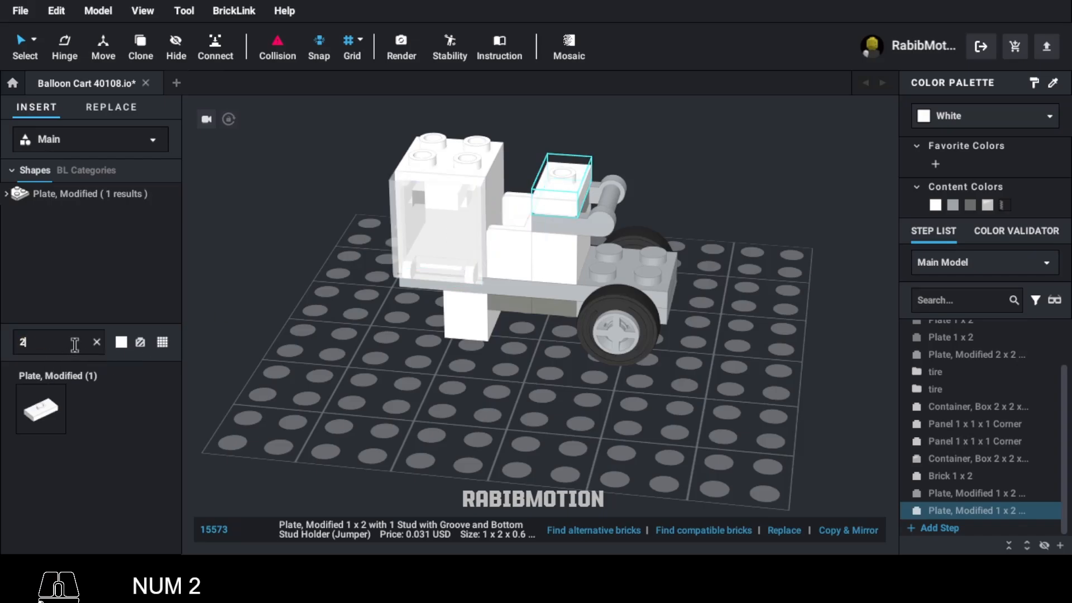
type("2555")
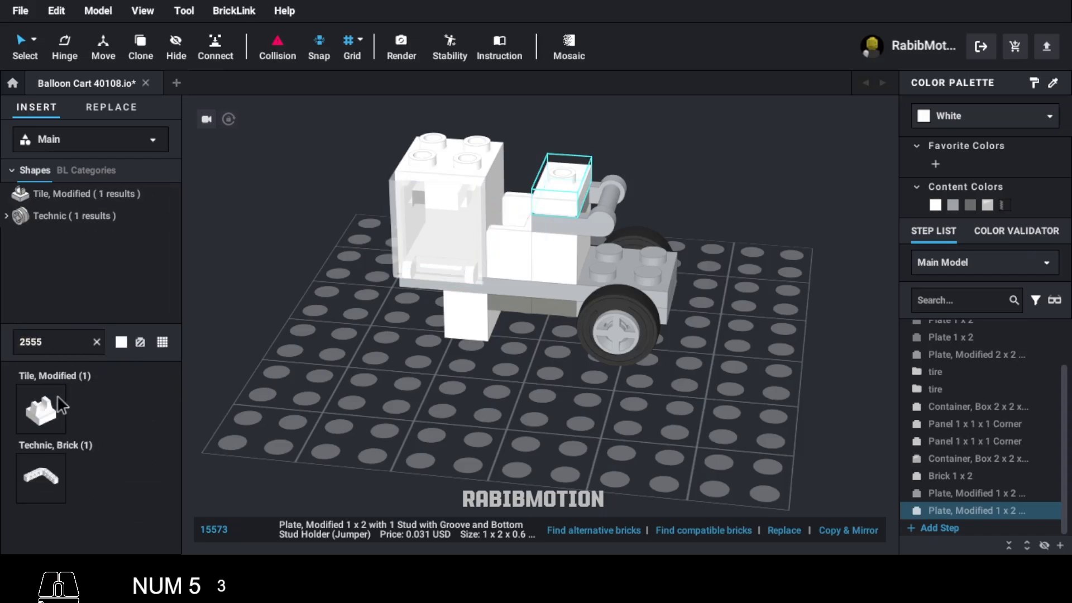
left_click_drag(45, 402, 575, 162)
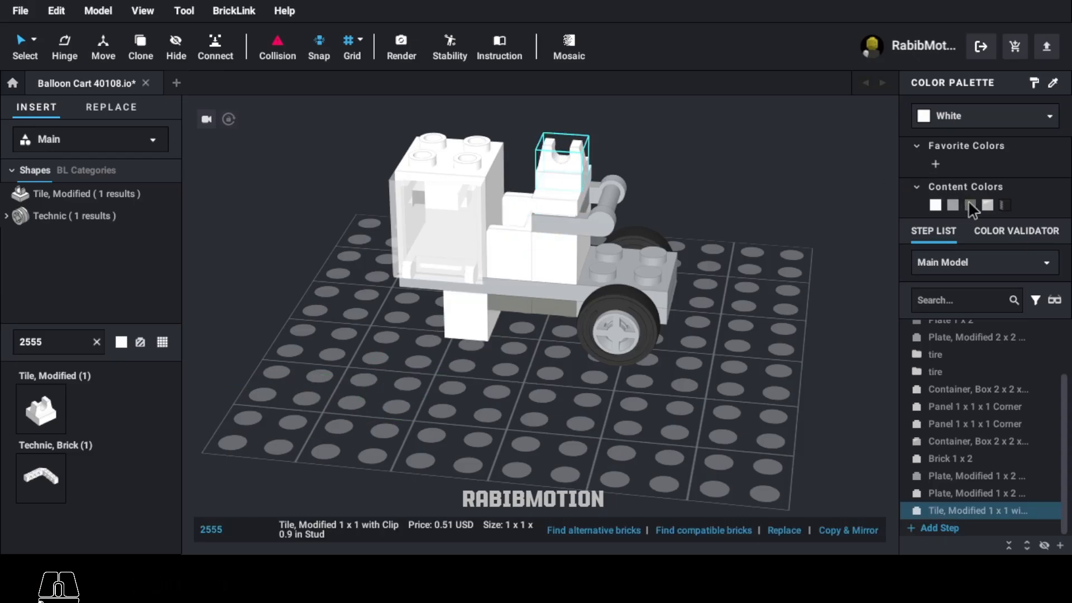
left_click(970, 205)
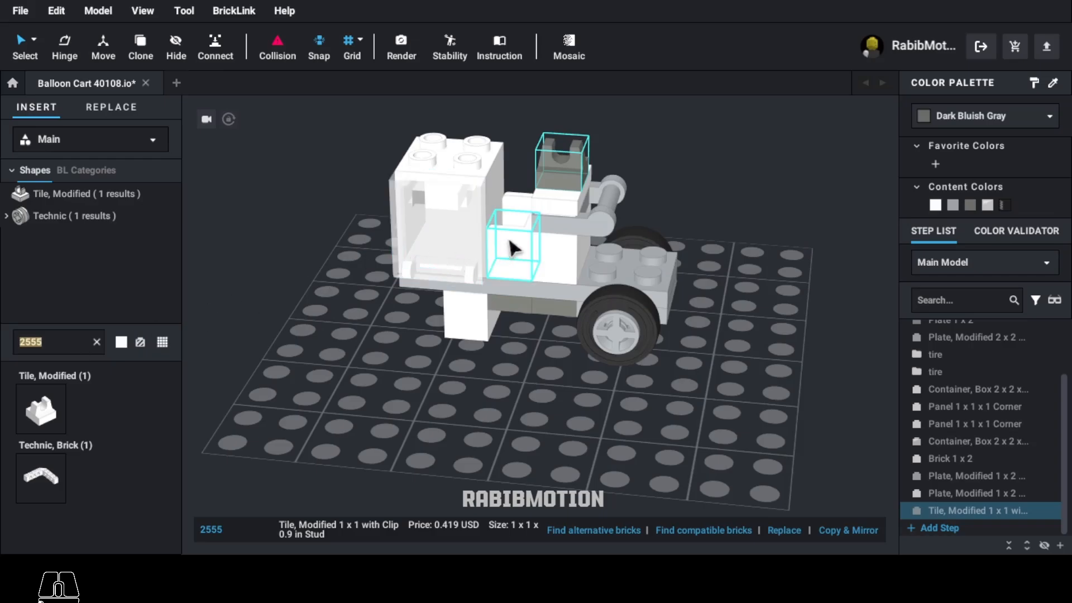
Clone the Light Bluish Gray handle plate, turn it around, and place it on the container box's outer stud row, handle facing outward.
left_click(565, 229)
key("c")
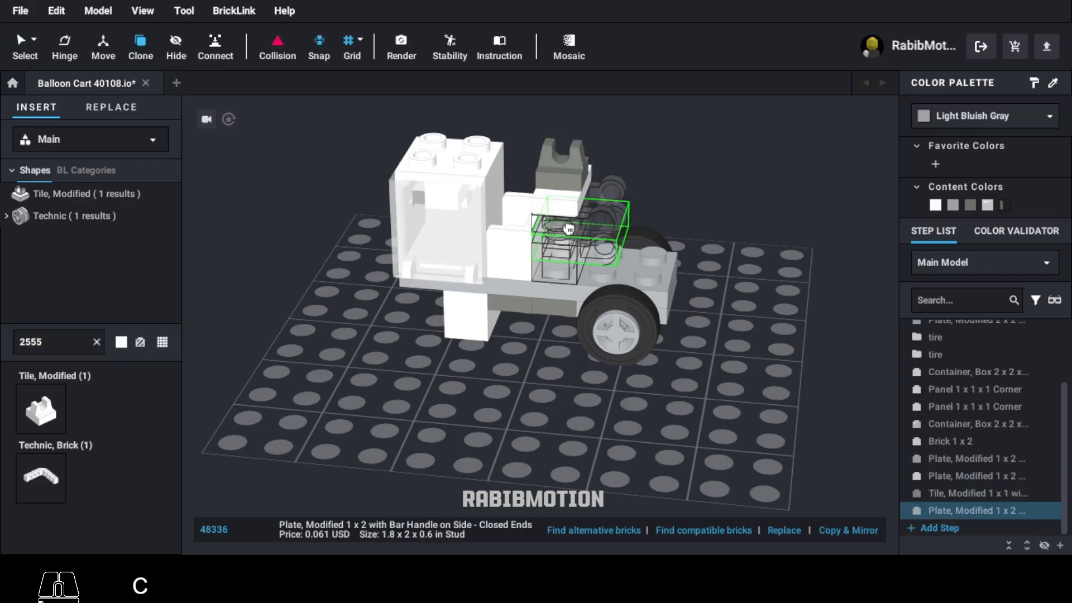
key("Right")
key("Right")
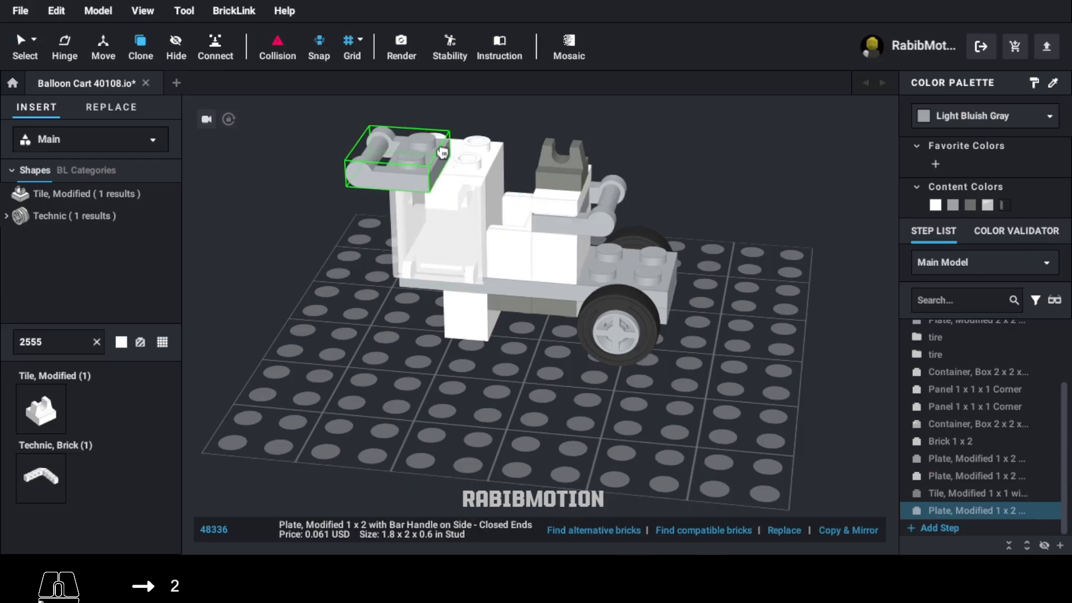
left_click(410, 137)
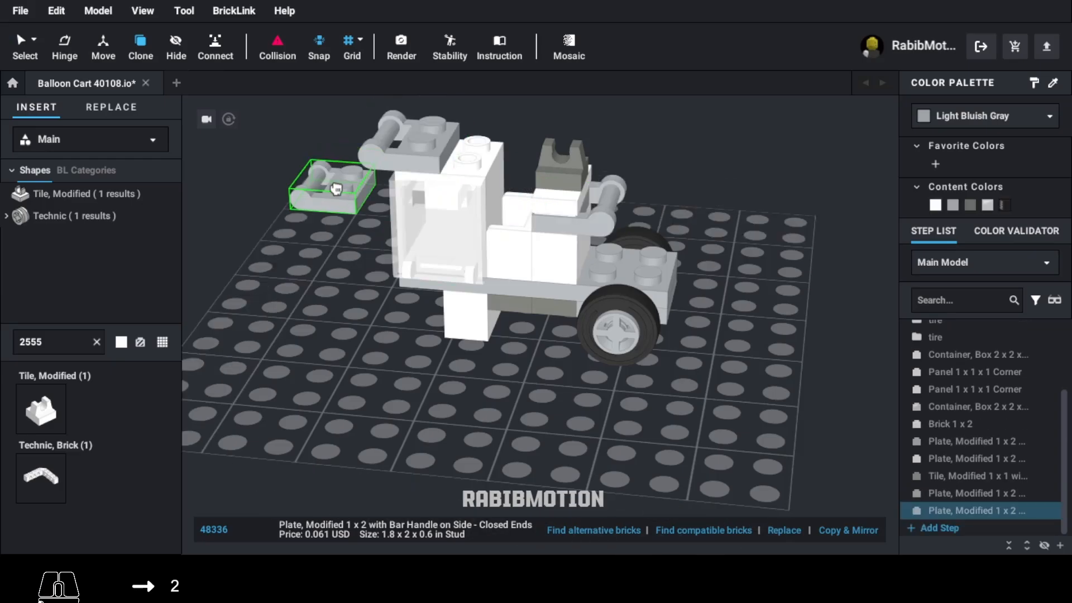
key("Escape")
double_click(70, 346)
type("9.")
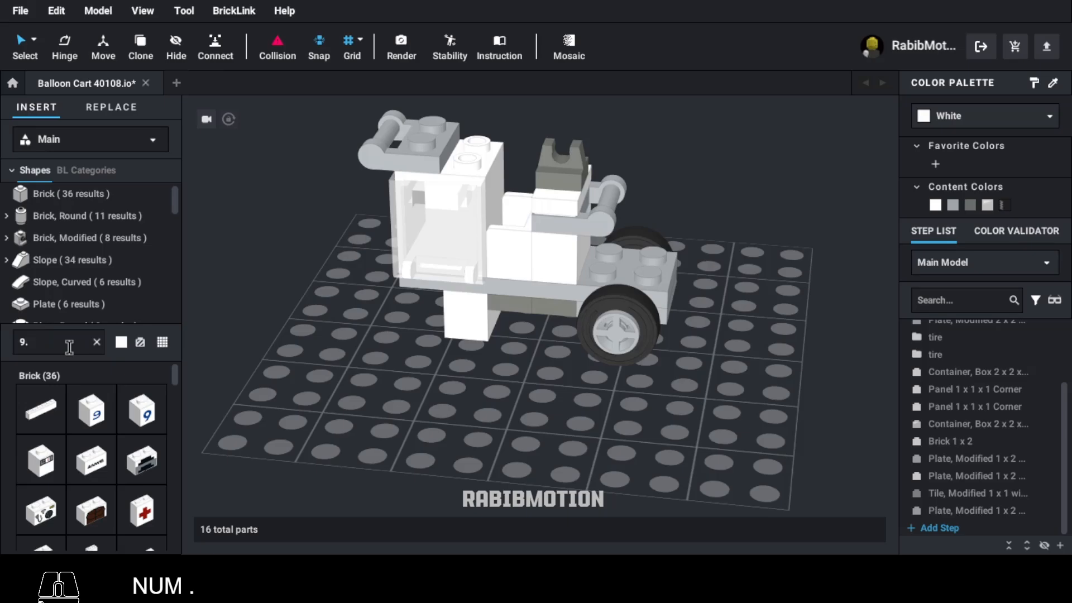
key("BackSpace")
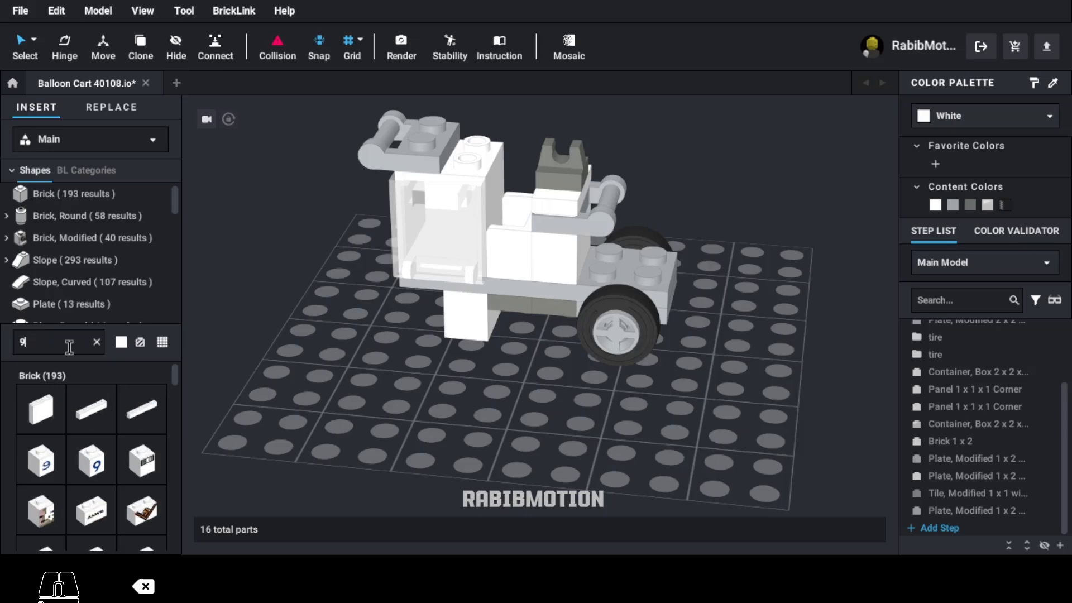
type("3692")
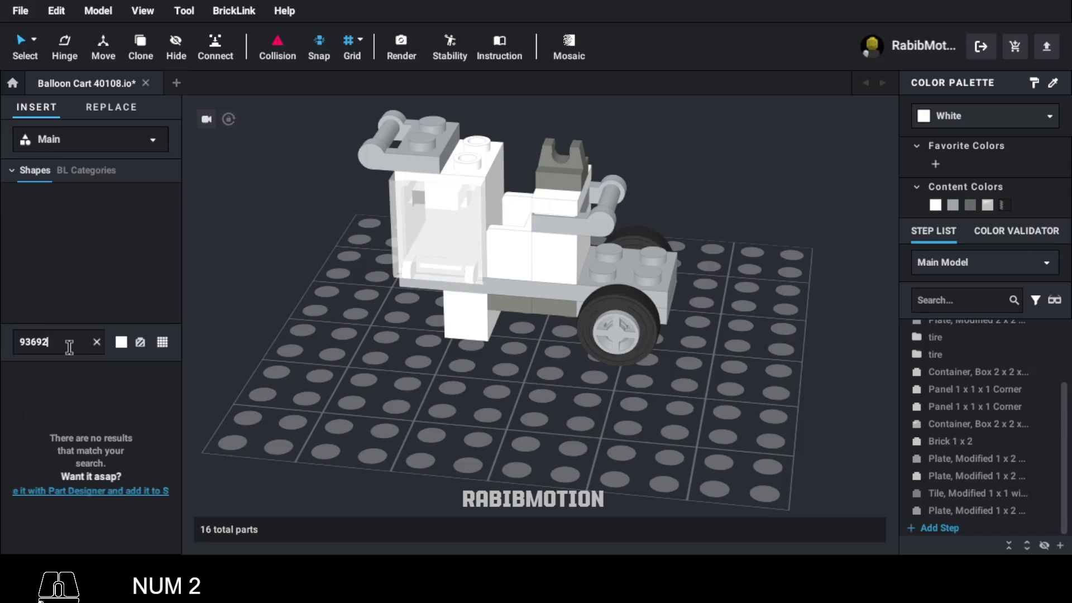
key("BackSpace")
key("BackSpace")
key("BackSpace")
key("BackSpace")
key("BackSpace")
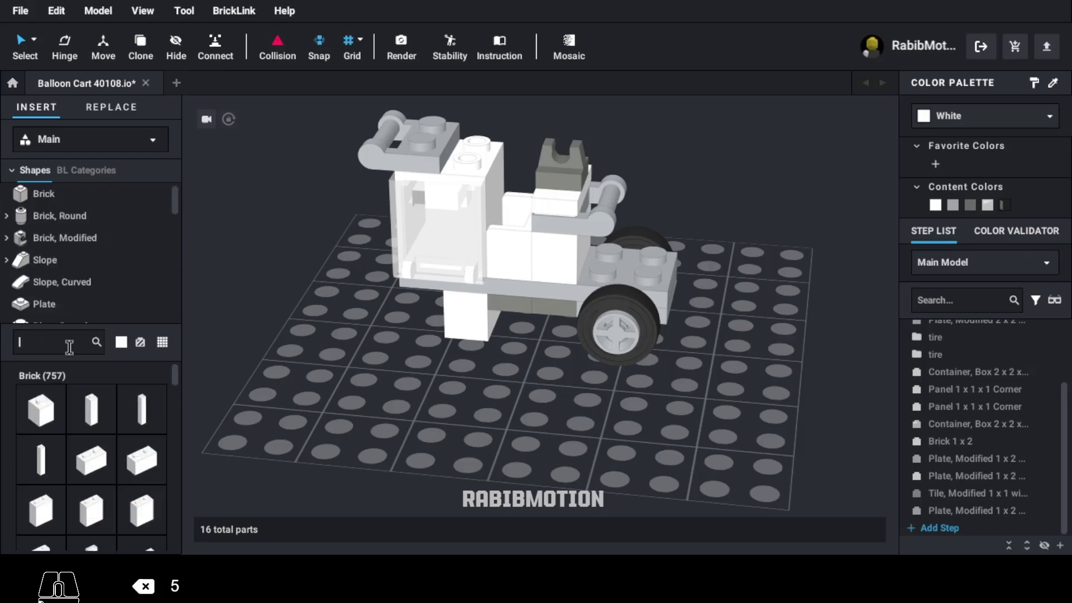
Place a rotated white 1 x 2 plate with angled bar handles (92692) on the container box's inner stud row, handles toward the clip tile.
type("92")
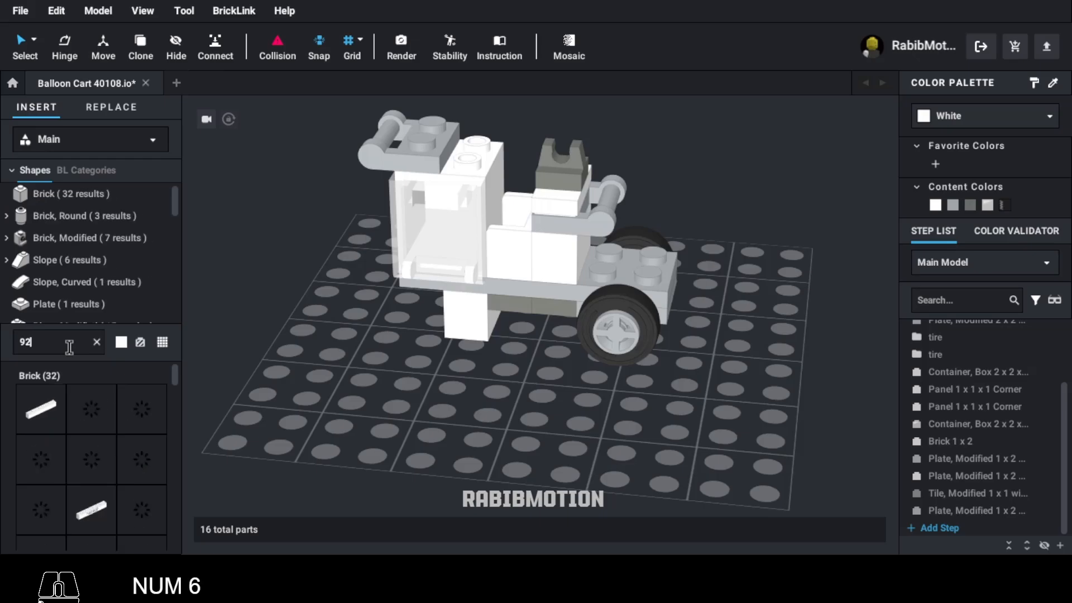
type("692")
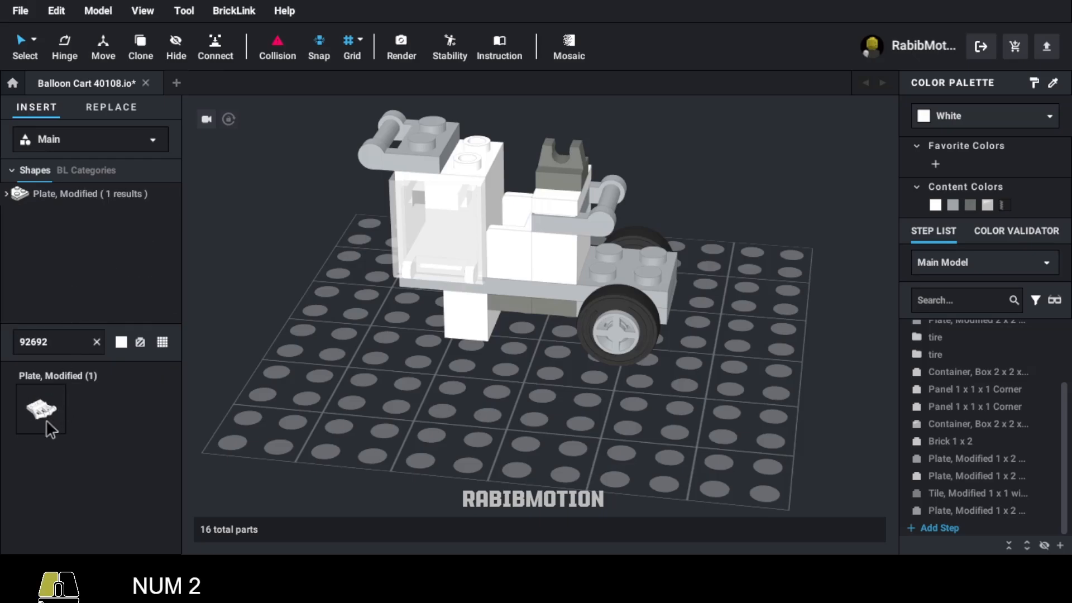
left_click_drag(46, 420, 486, 151)
key("Left")
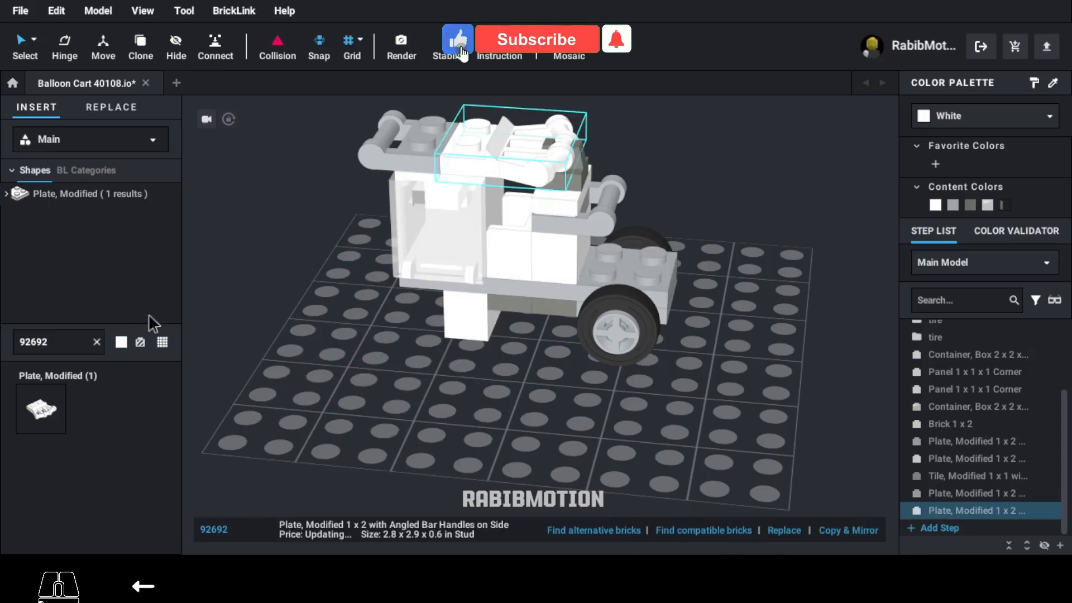
Cover the two handle plates on top of the container box with a 2 x 2 tile (3068) in Dark Bluish Gray.
double_click(69, 342)
type("3068")
key("Return")
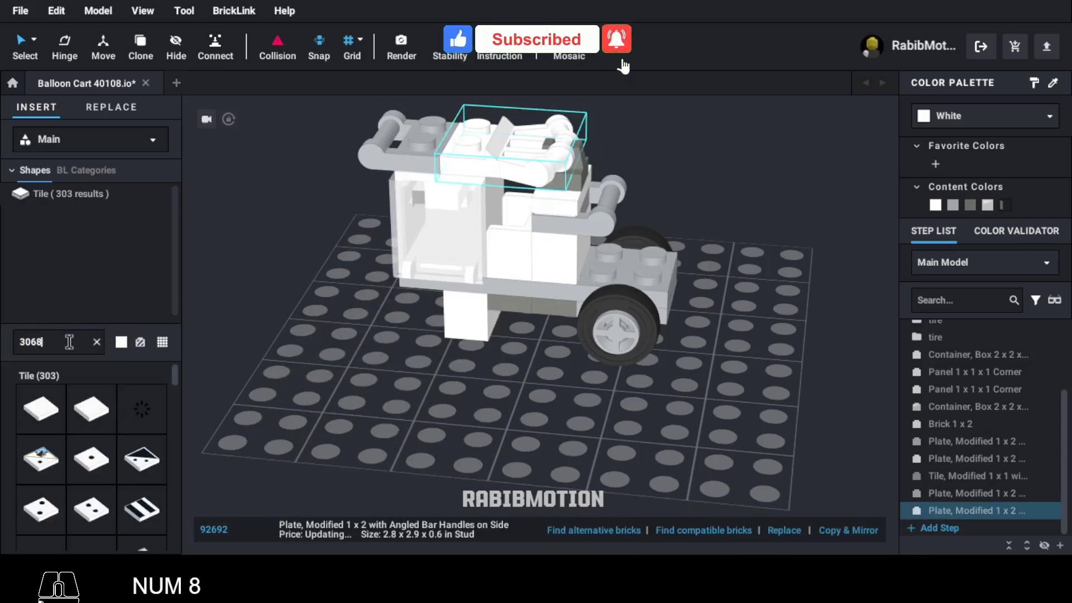
left_click(42, 406)
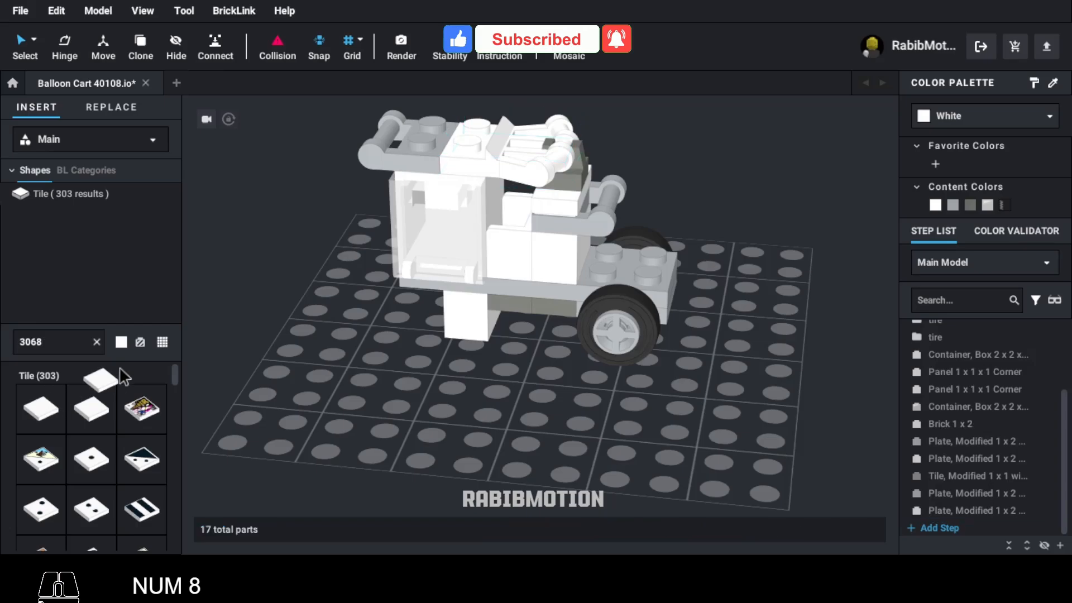
left_click(447, 131)
left_click(970, 205)
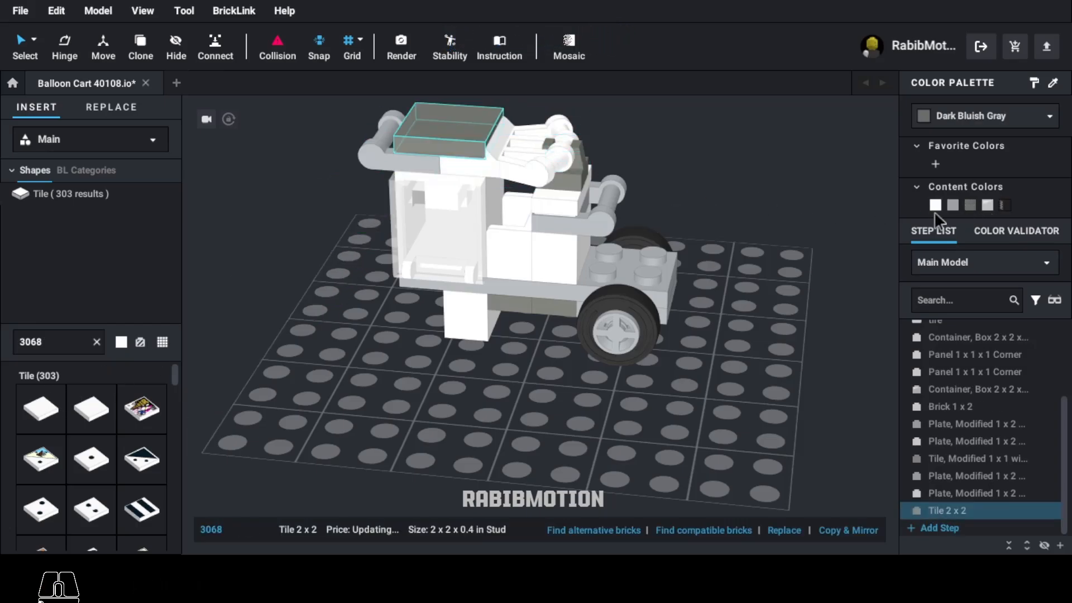
Attach a rotated 1 x 2 plate with two open clips (60470) to the bar handle above the wheels and color it Light Bluish Gray.
middle_click_drag(704, 236, 707, 312)
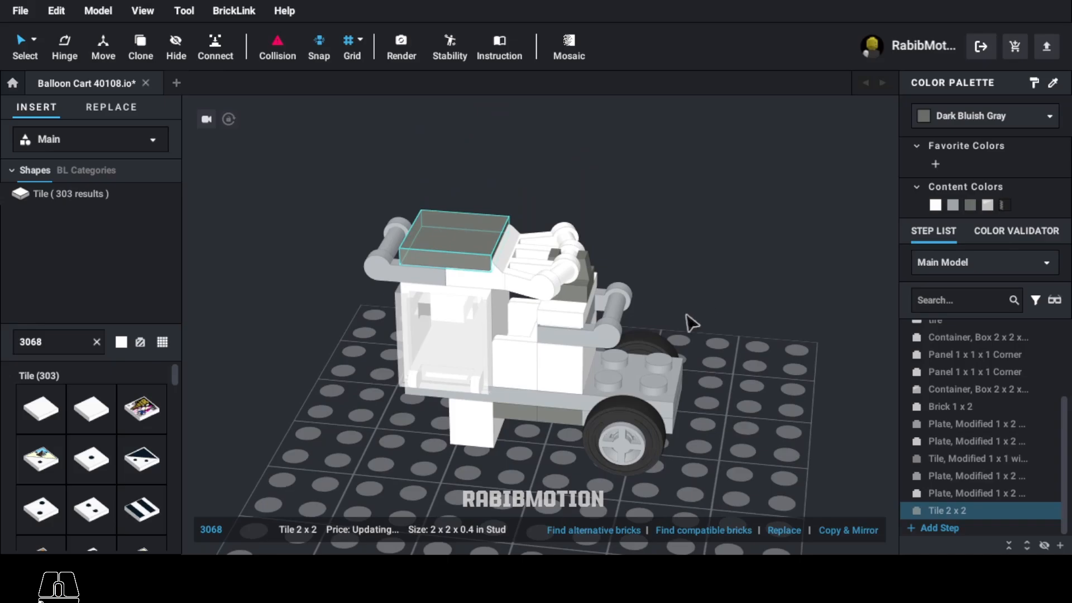
double_click(75, 342)
type("60")
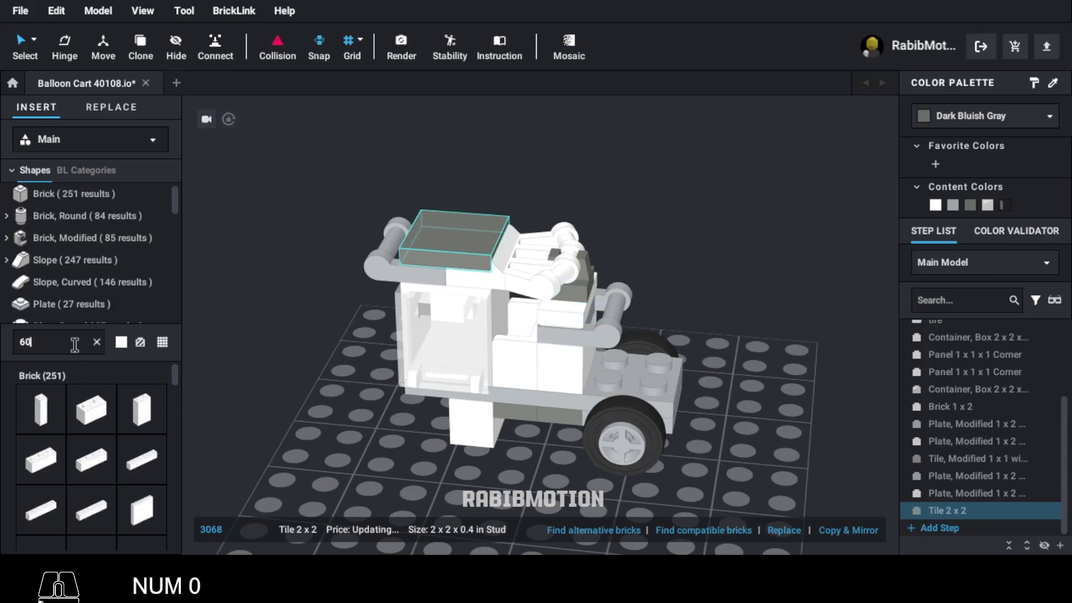
type("470")
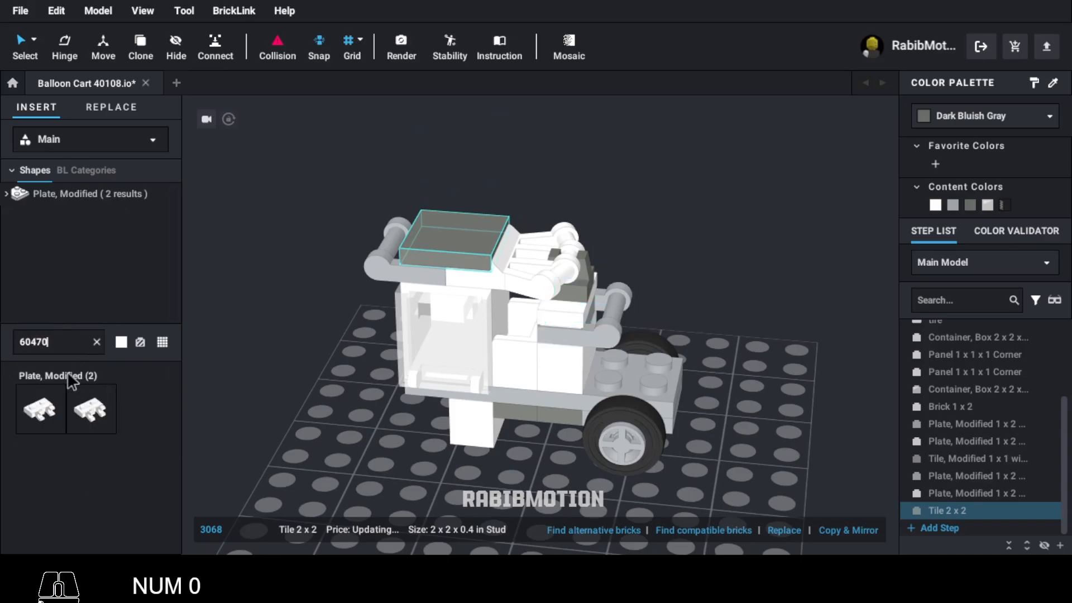
left_click(41, 410)
key("Right")
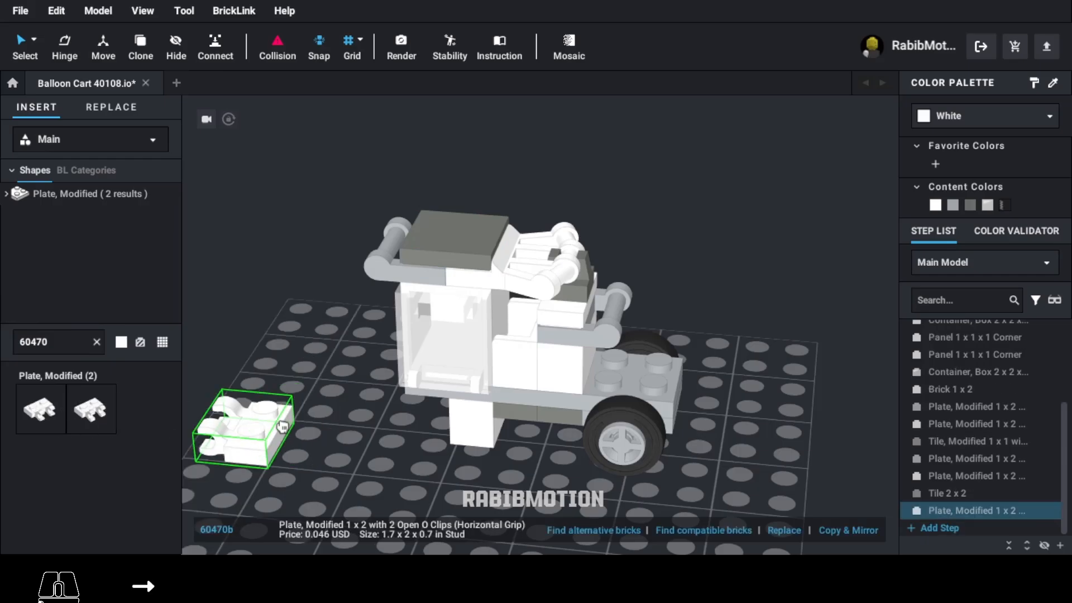
left_click(660, 319)
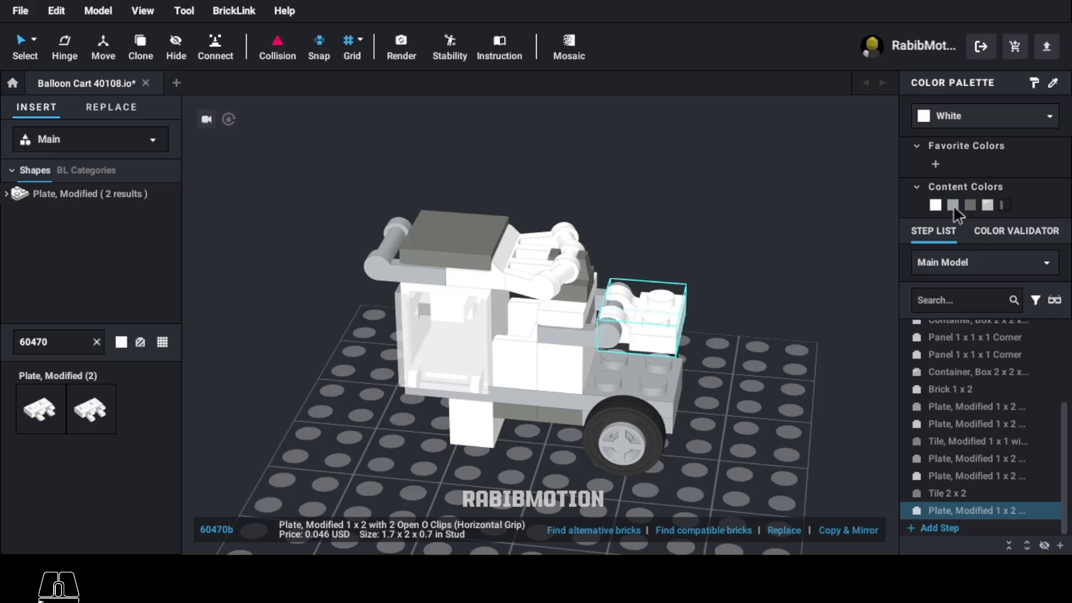
left_click(952, 205)
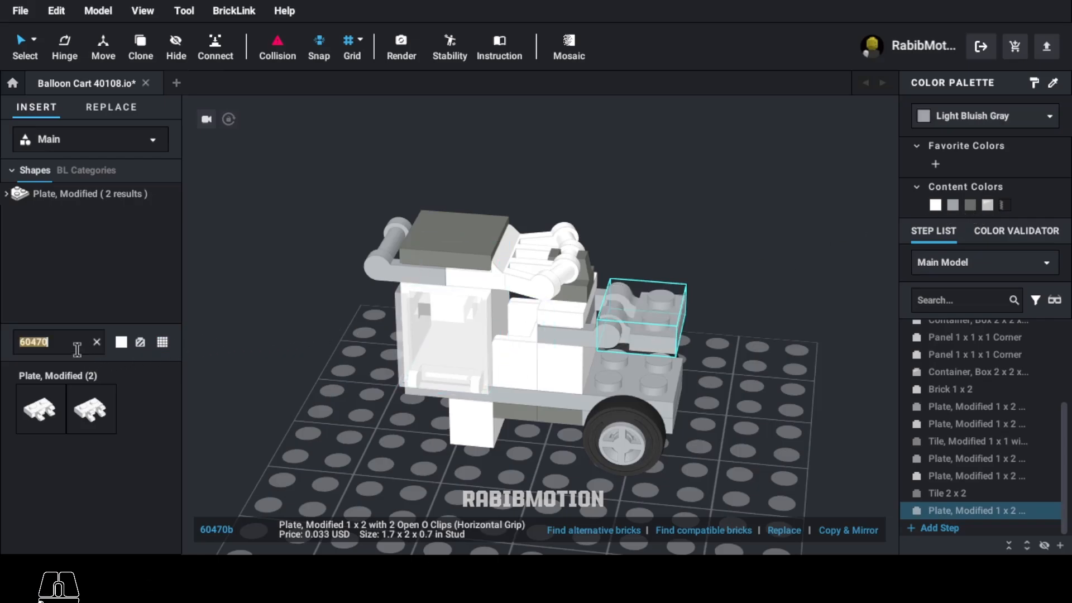
Add a 2 x 2 round plate with axle hole (4032) beneath the clip plate above the wheels and color it Red.
type("4032")
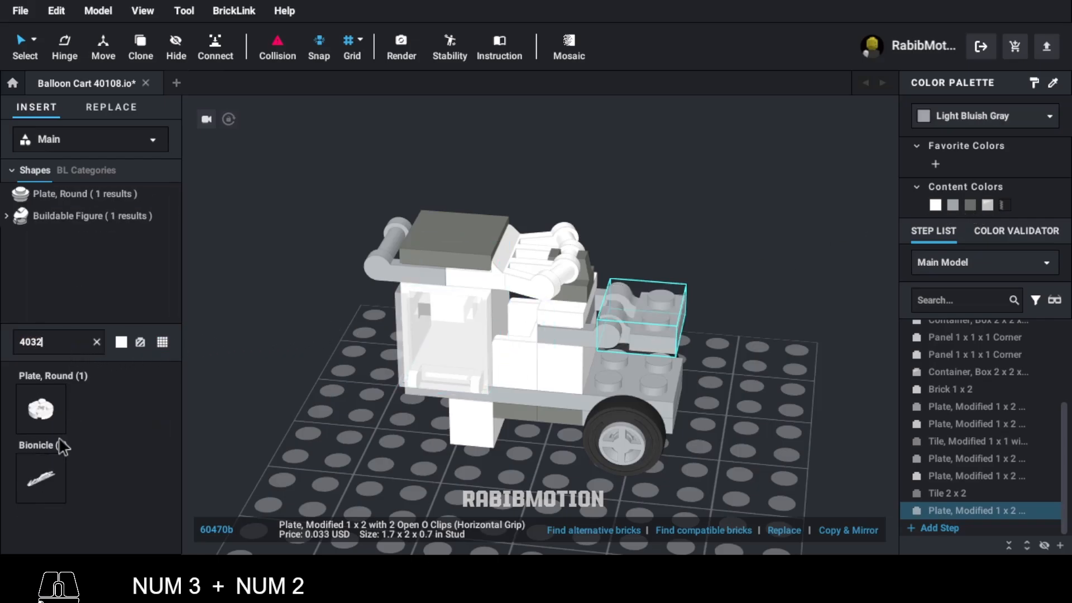
left_click_drag(41, 409, 676, 365)
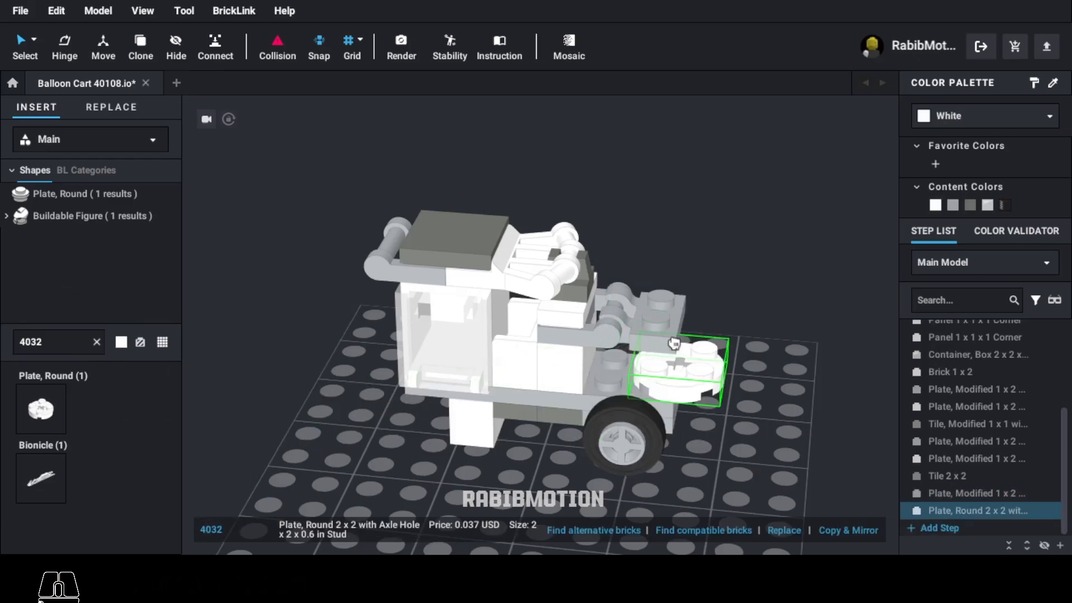
left_click(674, 343)
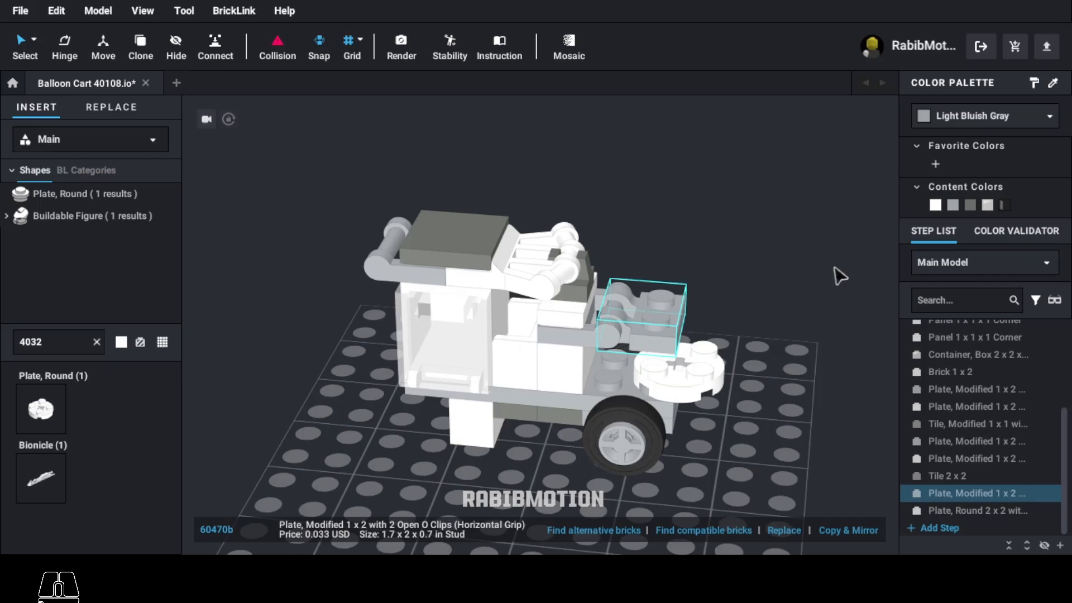
left_click(709, 363)
left_click(985, 116)
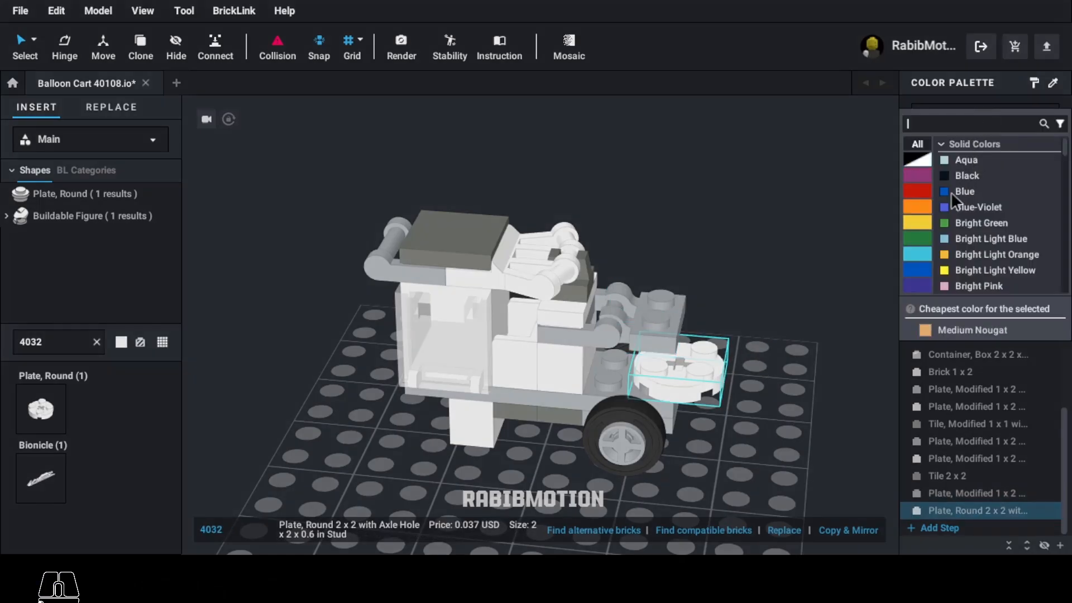
left_click(926, 192)
left_click(962, 223)
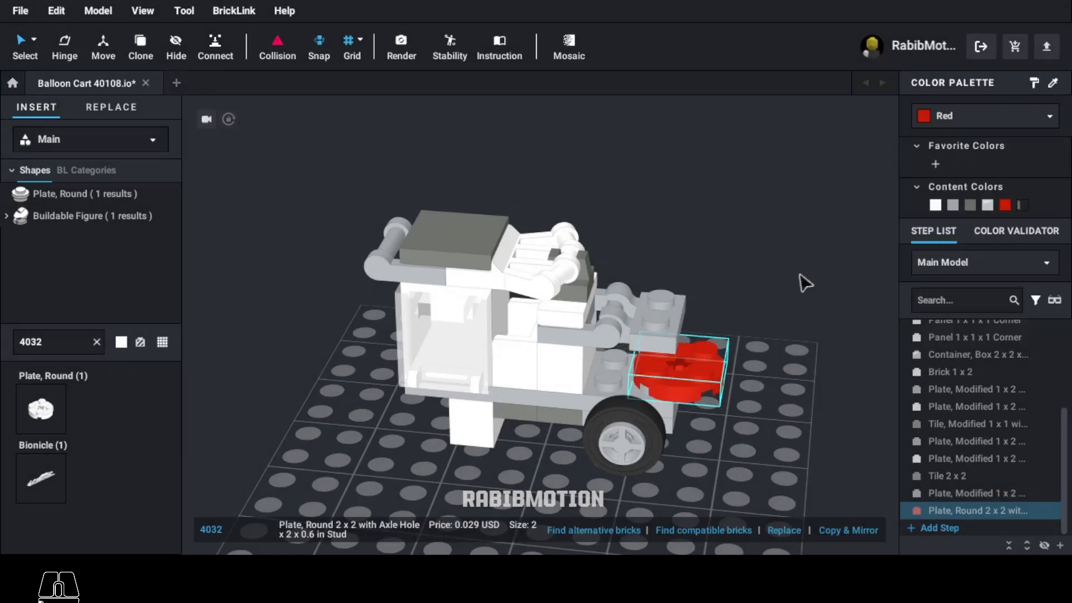
Reposition the red round plate above one wheel, stack a clone of it, and place another clone above the opposite wheel.
right_click_drag(803, 282, 770, 283)
left_click_drag(586, 410, 568, 401)
key("c")
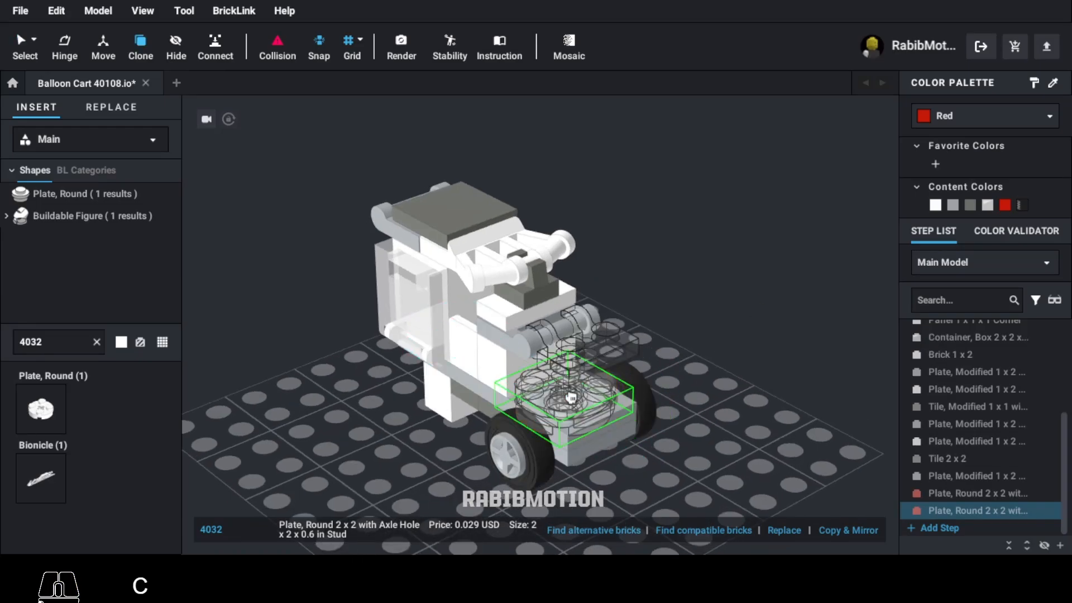
left_click(580, 413)
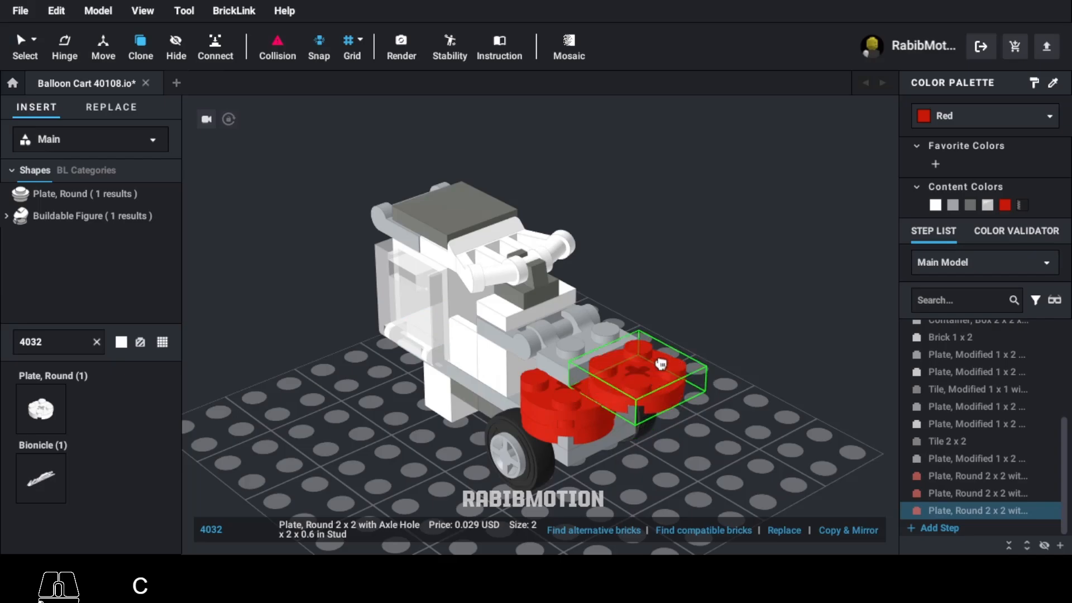
right_click_drag(663, 362, 653, 383)
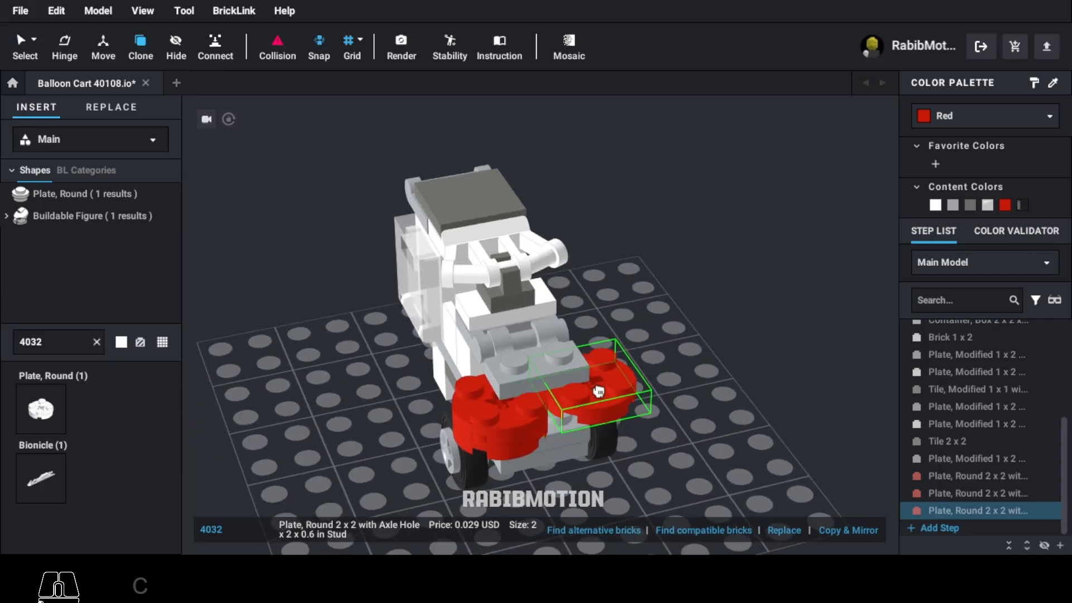
left_click(598, 390)
key("1")
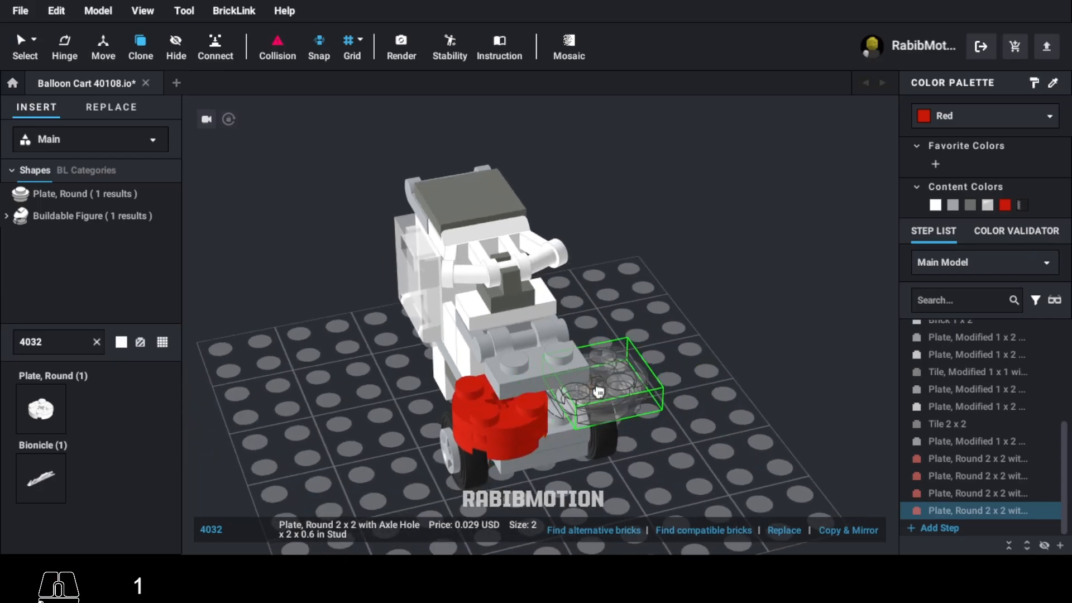
key("Escape")
Color the single round plate above the opposite wheel Orange and clone it to make an orange stack of two.
left_click(1001, 117)
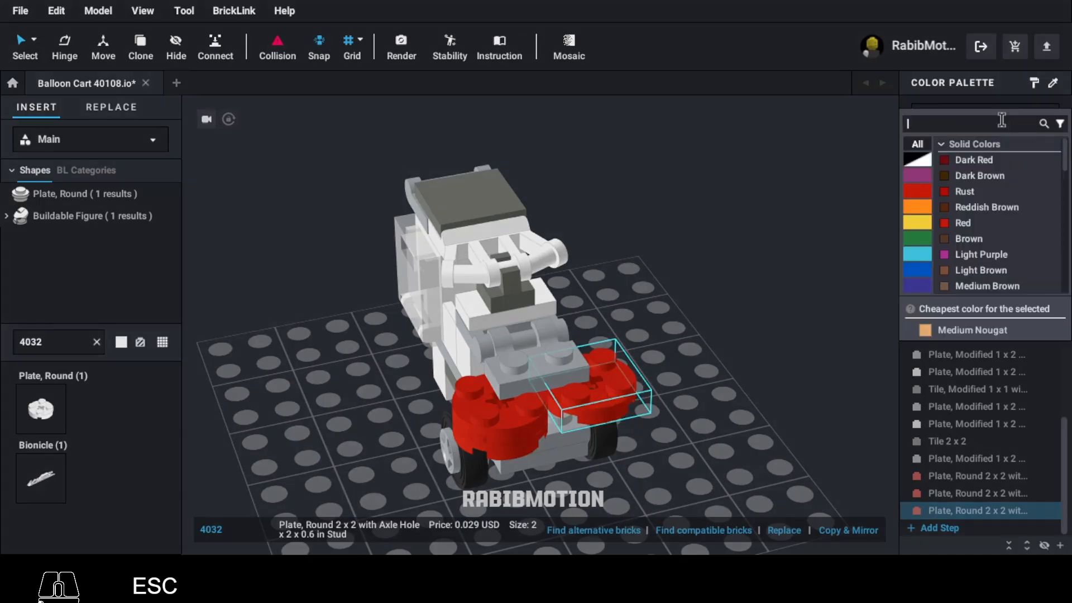
type("orange")
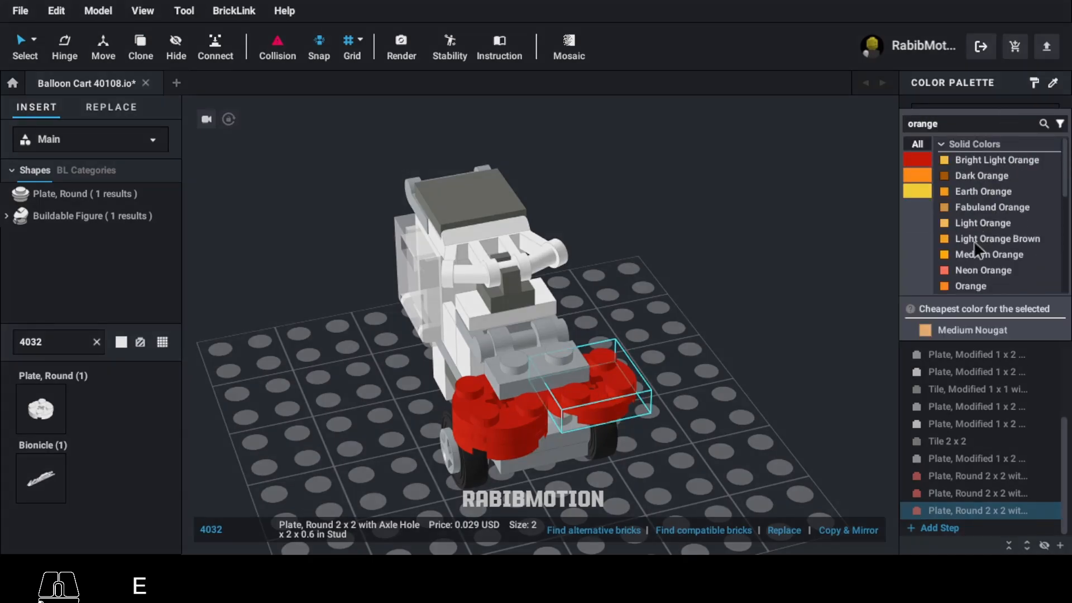
left_click(953, 286)
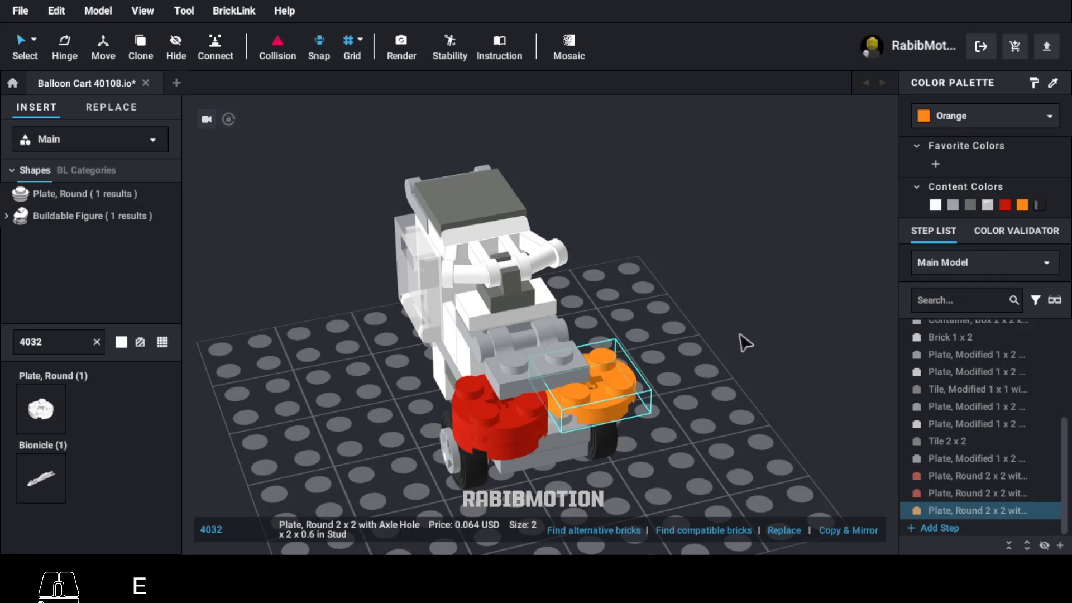
key("c")
right_click_drag(607, 417, 607, 404)
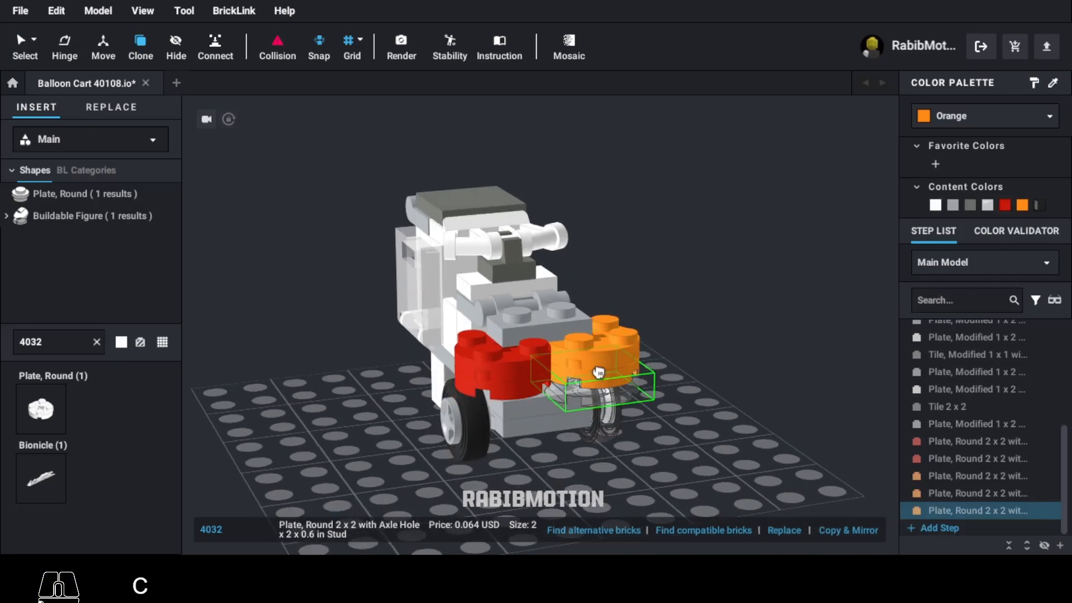
key("Escape")
Bridge the red and orange stacks with a rotated 1 x 2 plate (3023) and color it Dark Bluish Gray.
type("3023")
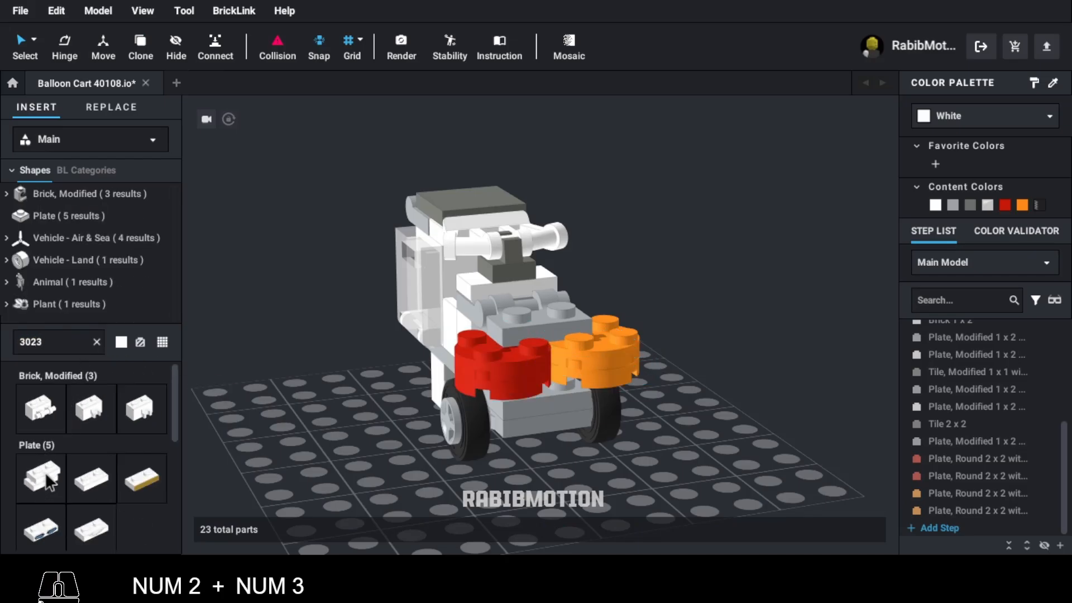
left_click(41, 477)
key("Right")
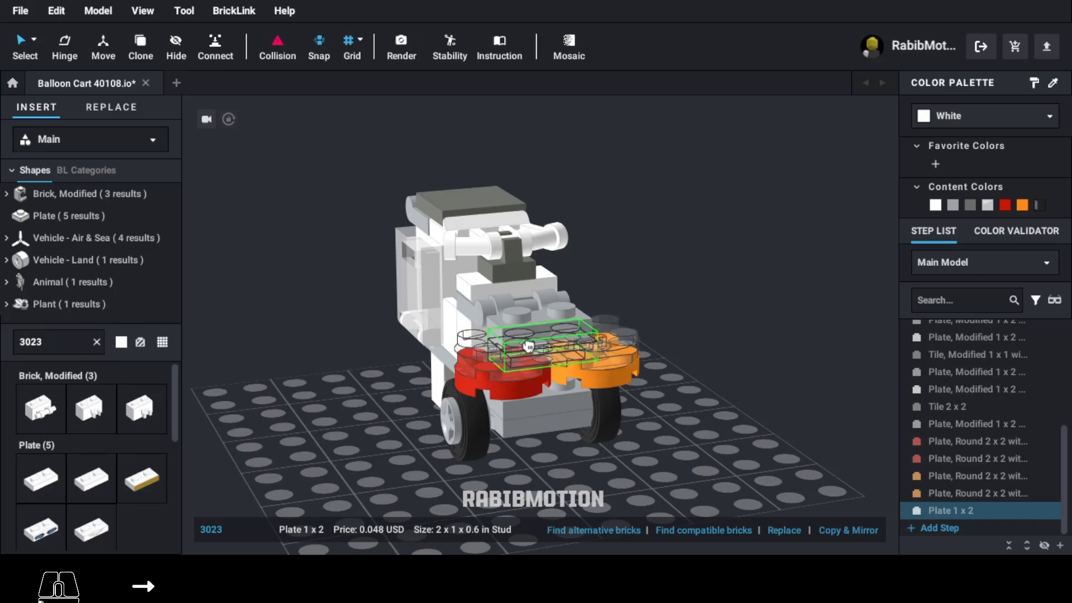
left_click(621, 341)
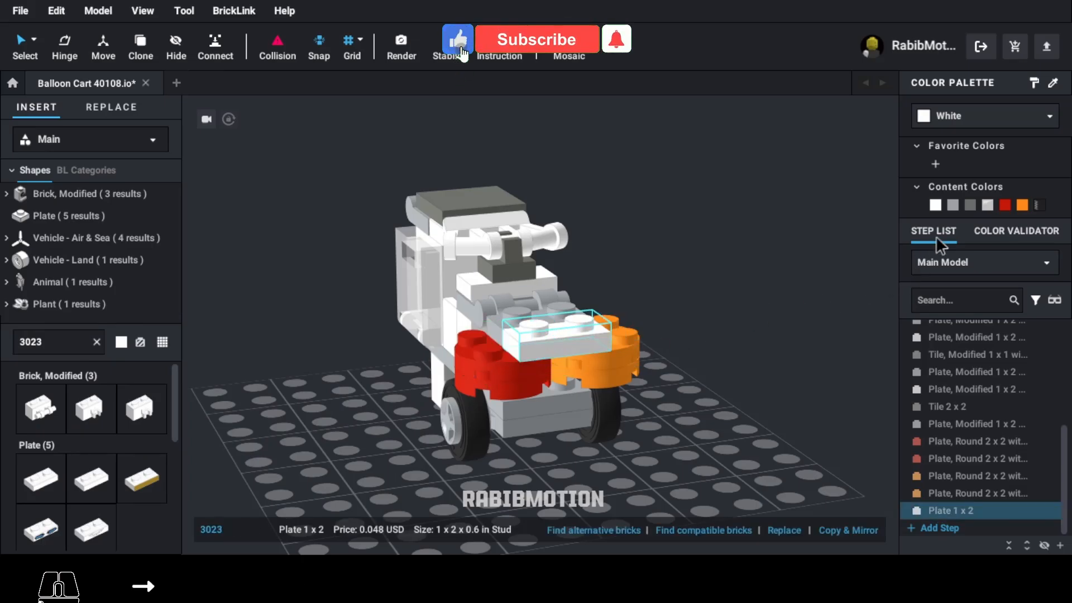
left_click(970, 204)
Place a 1 x 1 round plate (4073) on an outer stud of the red stack and color it Red.
right_click_drag(783, 356, 764, 381)
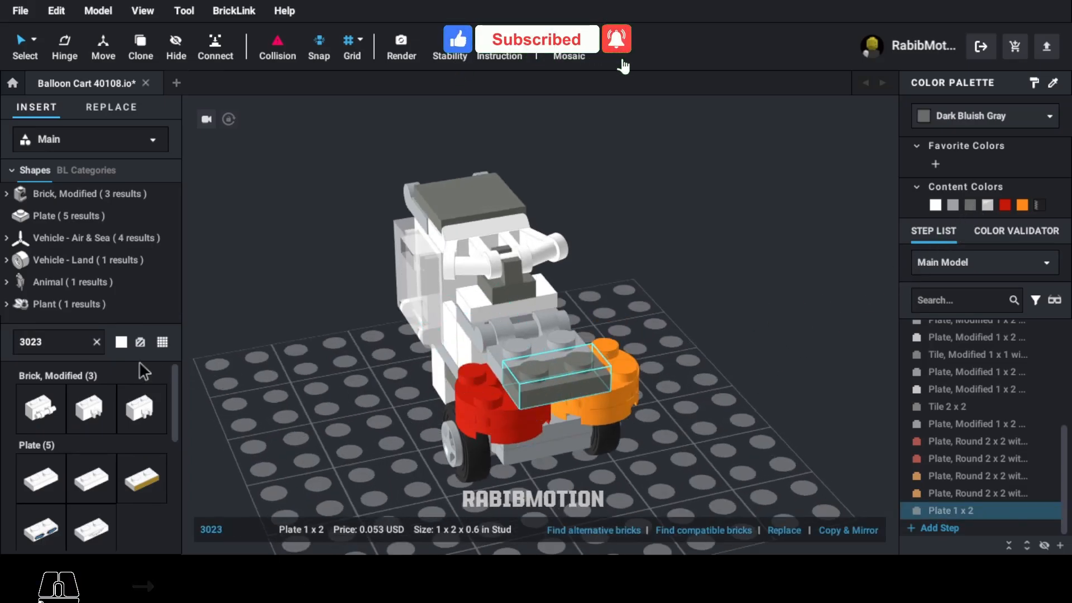
double_click(69, 341)
type("4073")
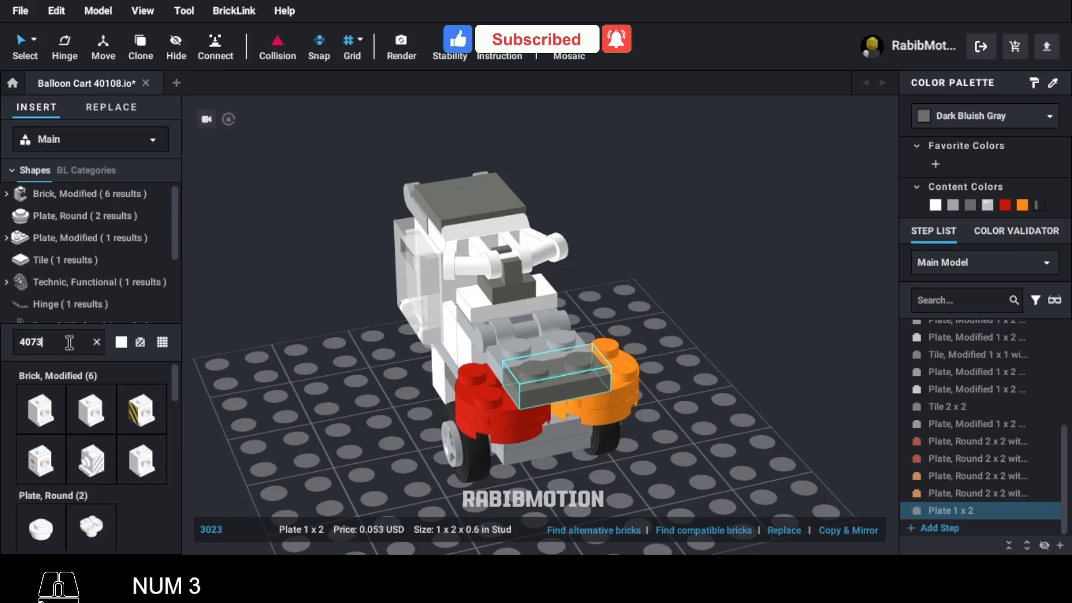
left_click_drag(41, 409, 483, 375)
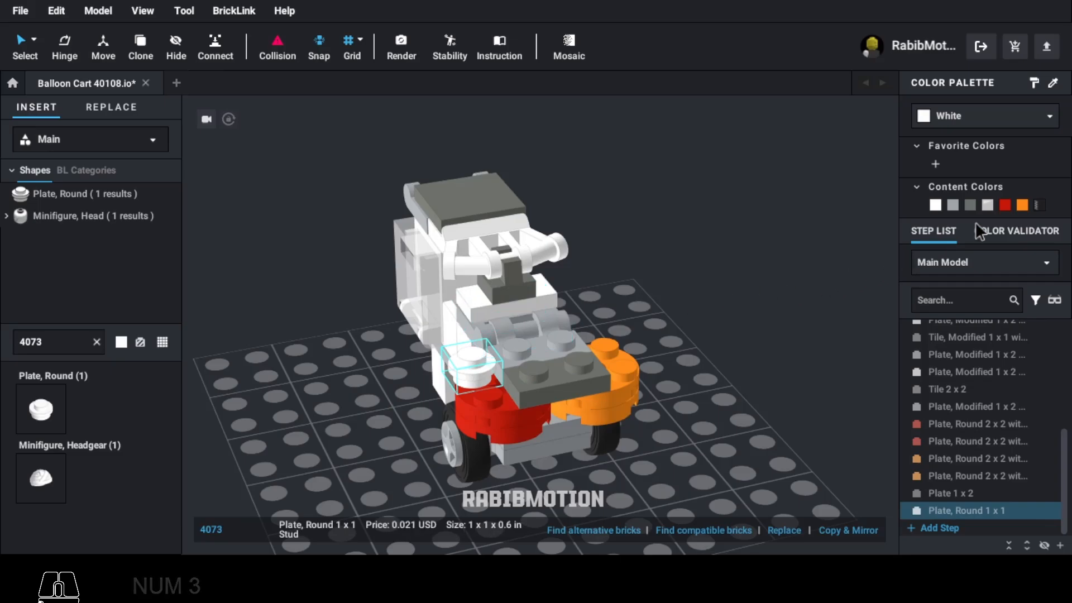
left_click(1007, 206)
Clone the 1 x 1 round plate onto the remaining outer studs of both stacks, coloring the two on the orange stack Orange.
key("c")
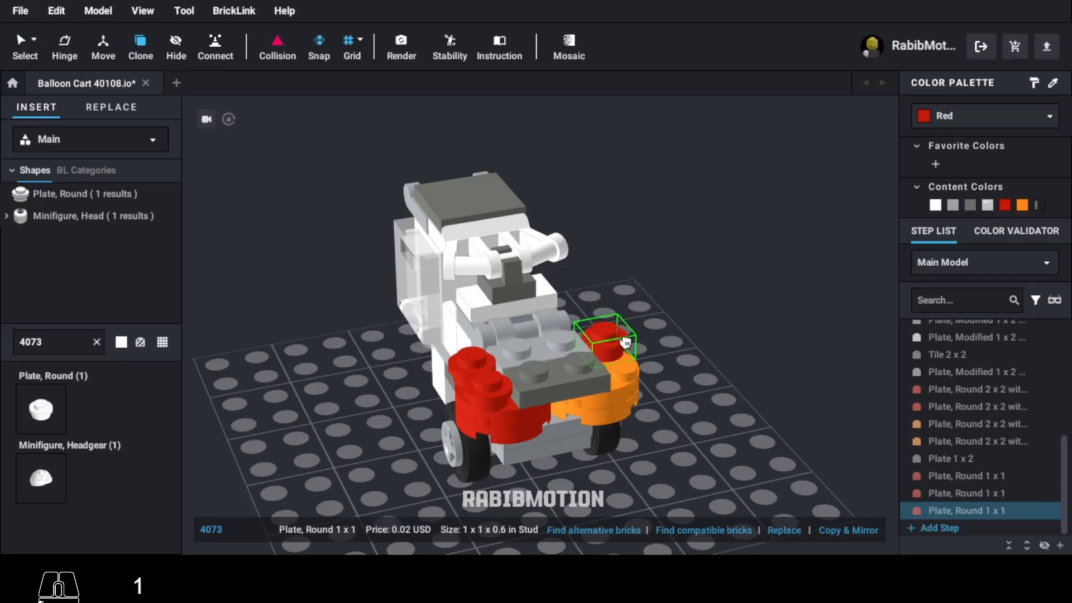
left_click(626, 339)
key("Escape")
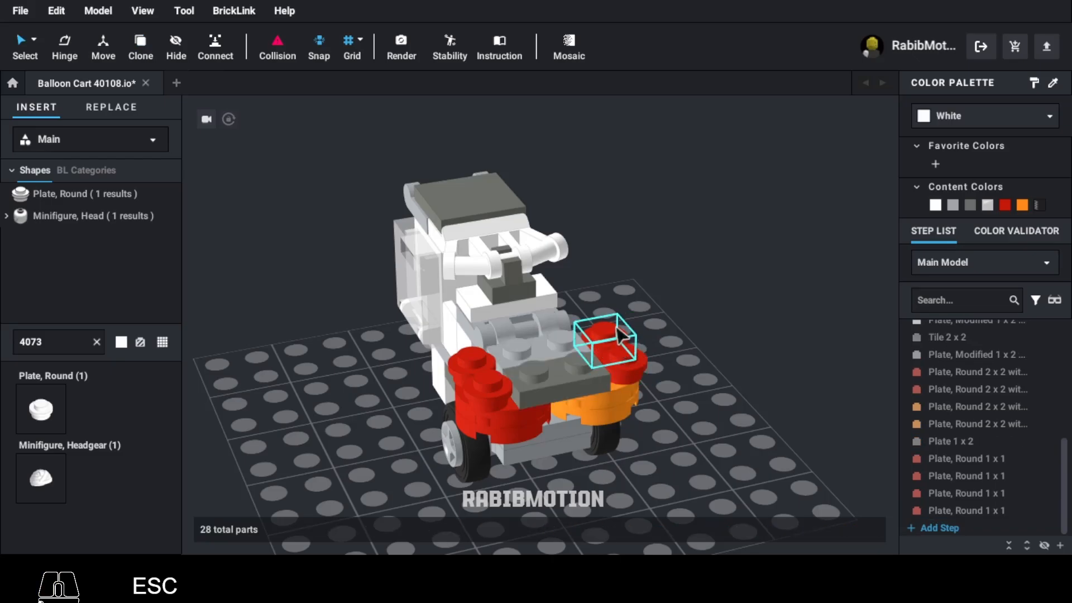
left_click(633, 362, "ctrl")
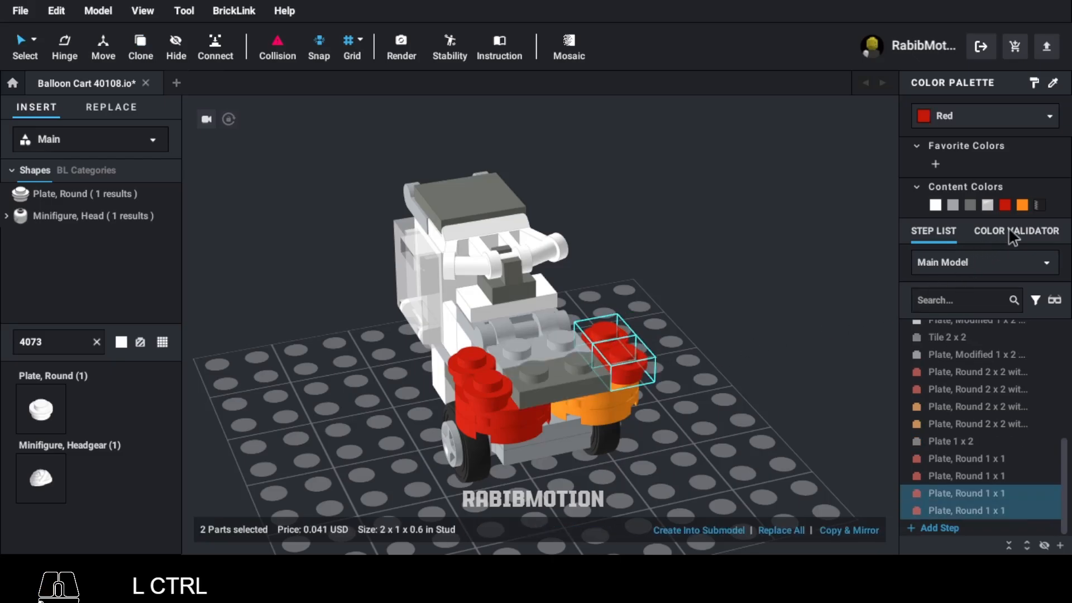
left_click(1021, 205)
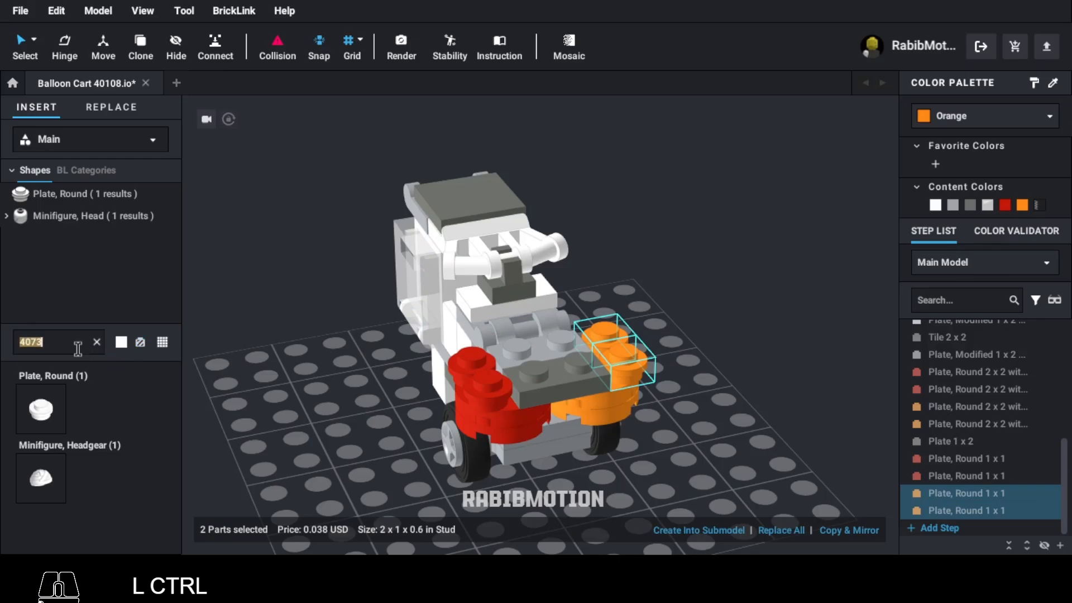
Clone the two red and two orange 2 x 2 round plates together and place the copies on top of their matching stacks.
left_click(613, 416)
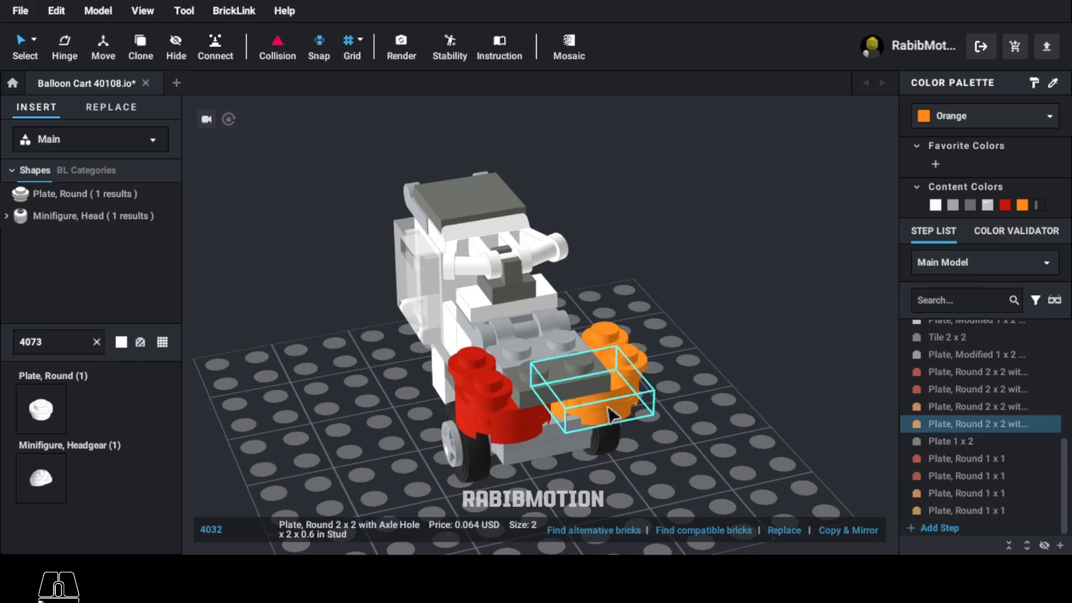
left_click(519, 430, "ctrl")
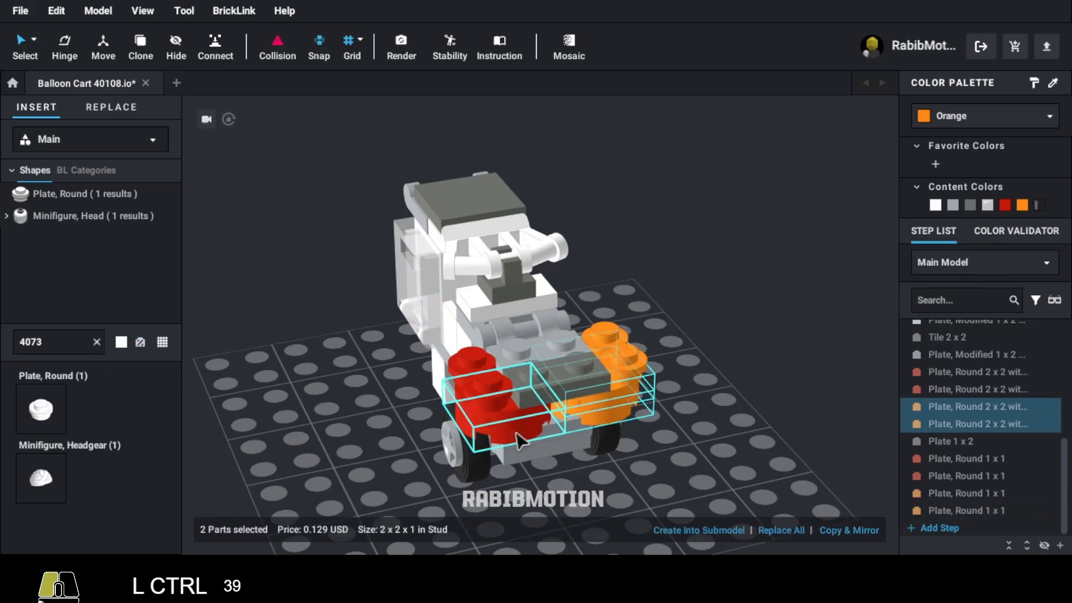
left_click(515, 430, "ctrl")
left_click(517, 427, "ctrl")
key("c")
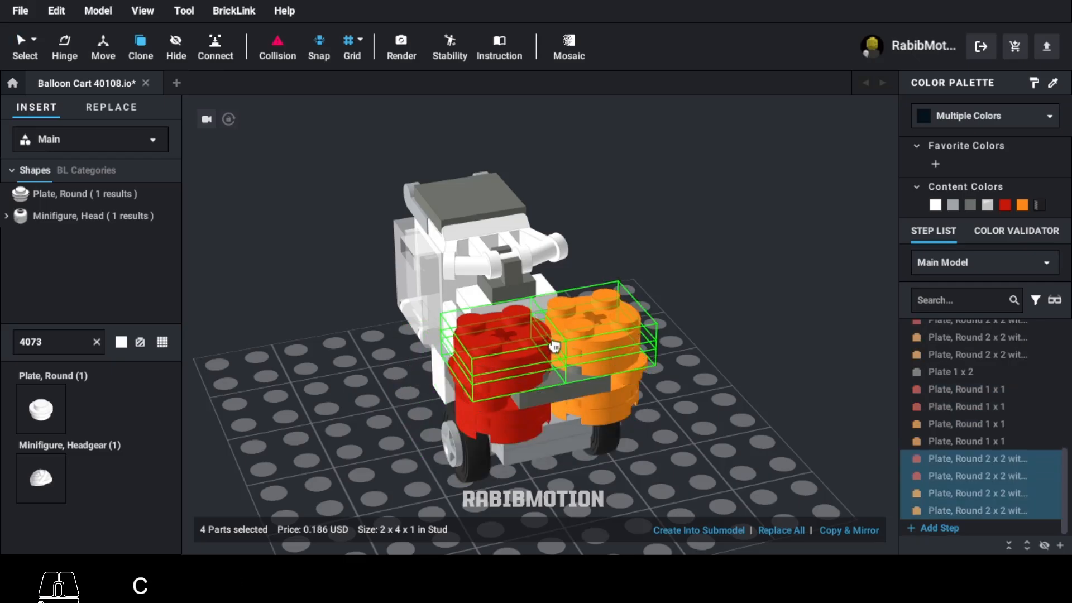
left_click(560, 343)
key("Escape")
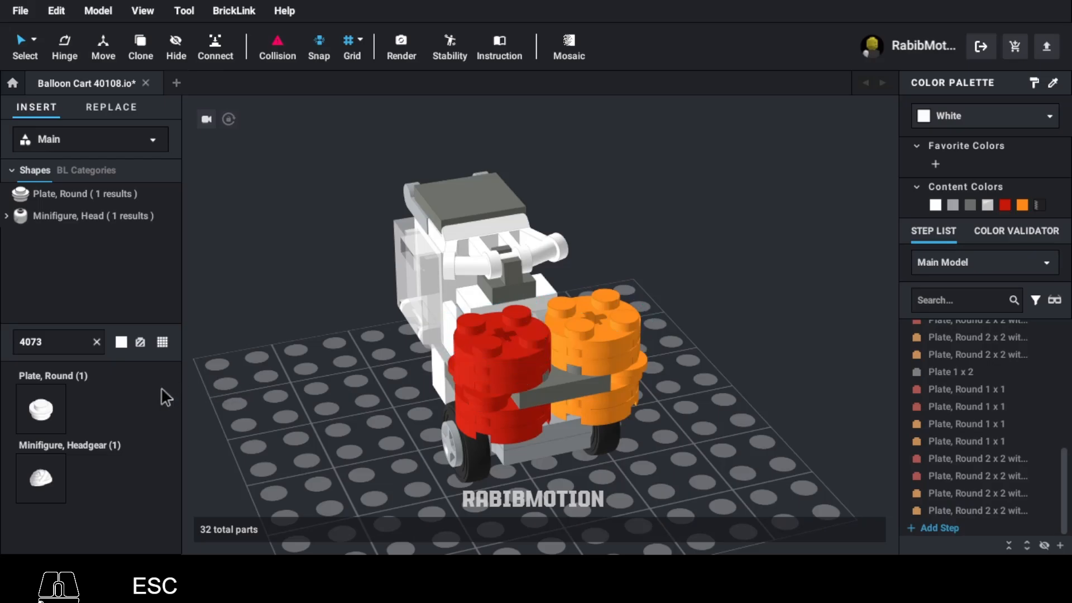
Clone one red and one orange 2 x 2 round plate as a pair and add them as another layer on the stacks.
left_click(502, 332)
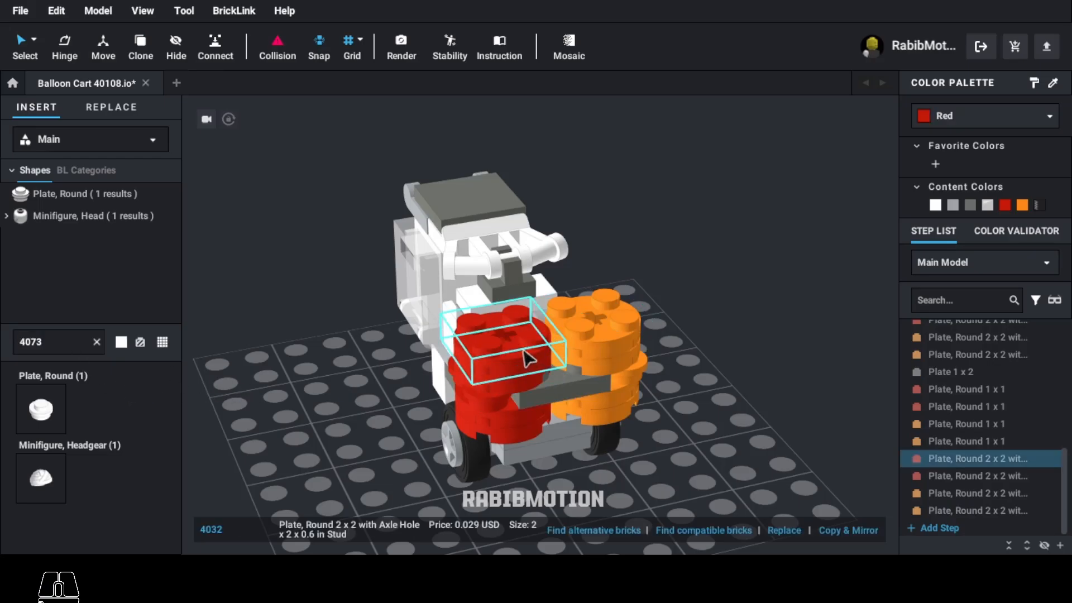
left_click(619, 335, "ctrl")
key("c")
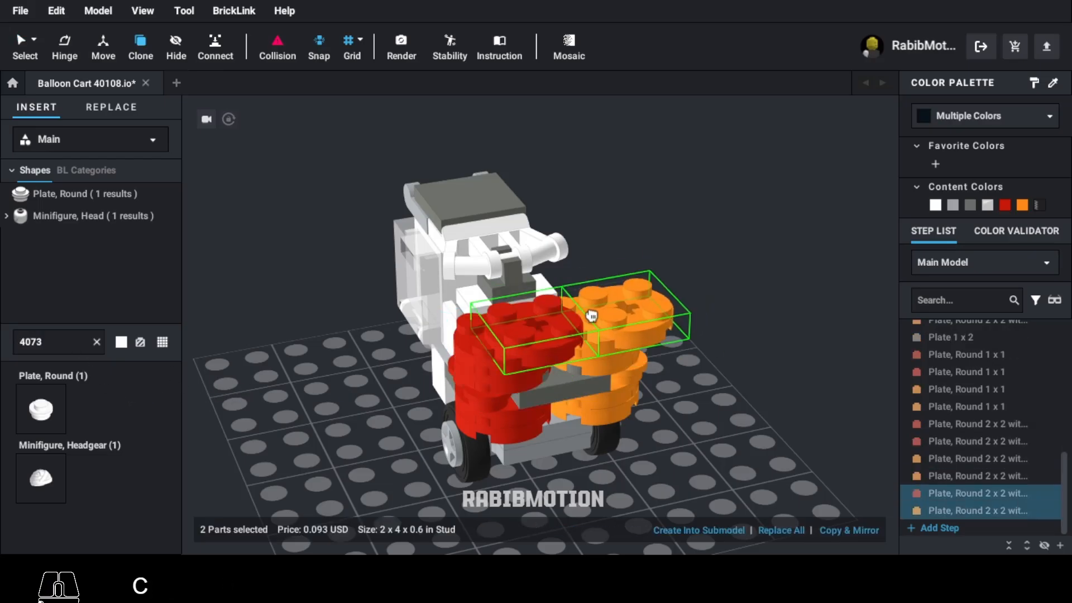
key("Escape")
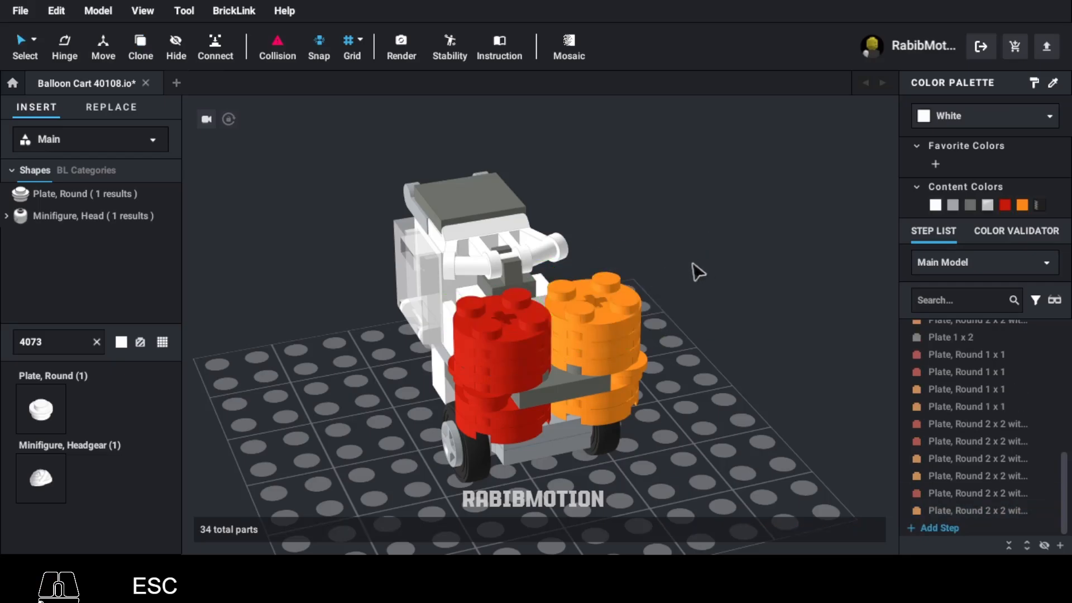
Color the topmost 2 x 2 round plates of both the red and orange stacks Yellow.
left_click(595, 299)
left_click(506, 318, "ctrl")
left_click(521, 308)
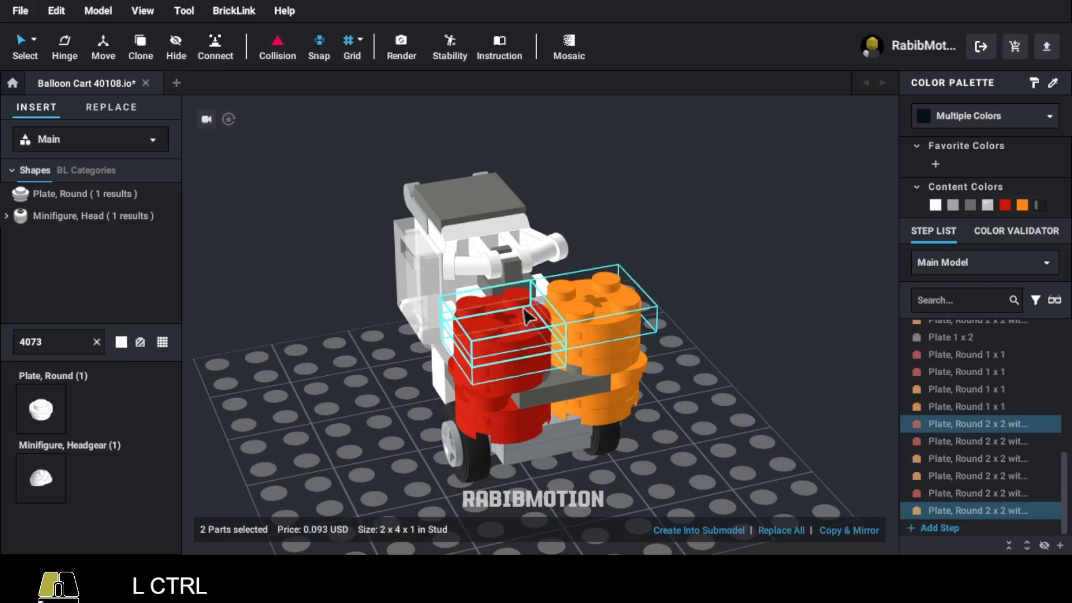
left_click(582, 307, "ctrl")
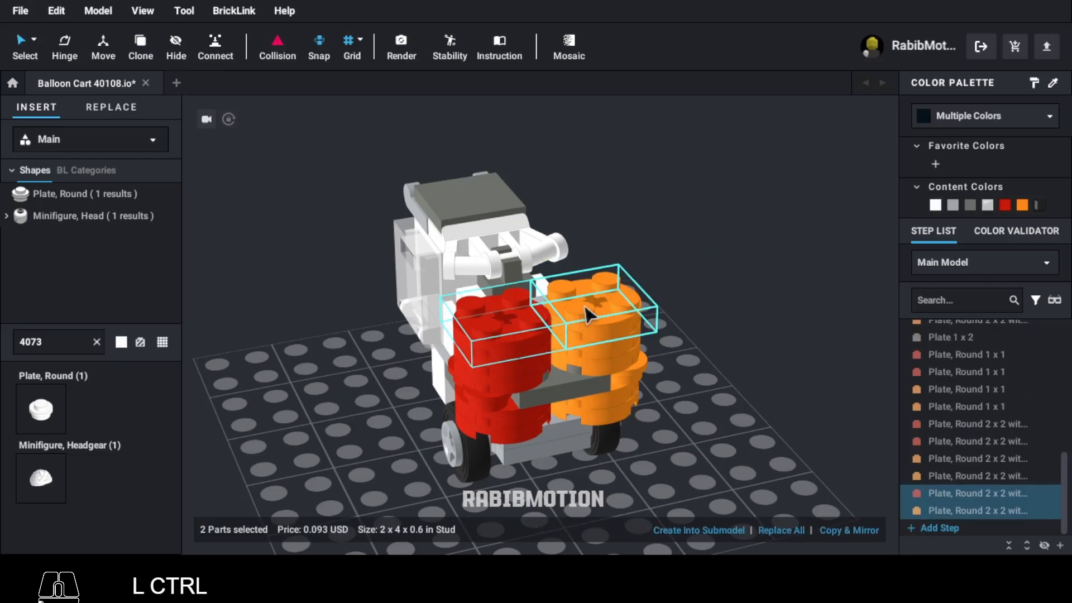
left_click(1006, 118)
type("yellow")
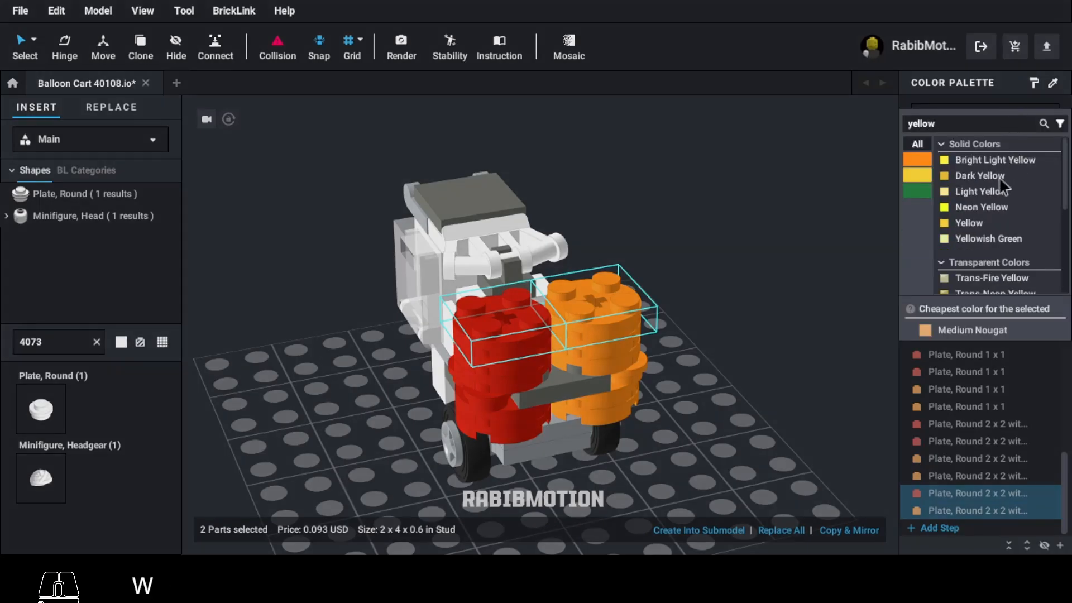
left_click(967, 223)
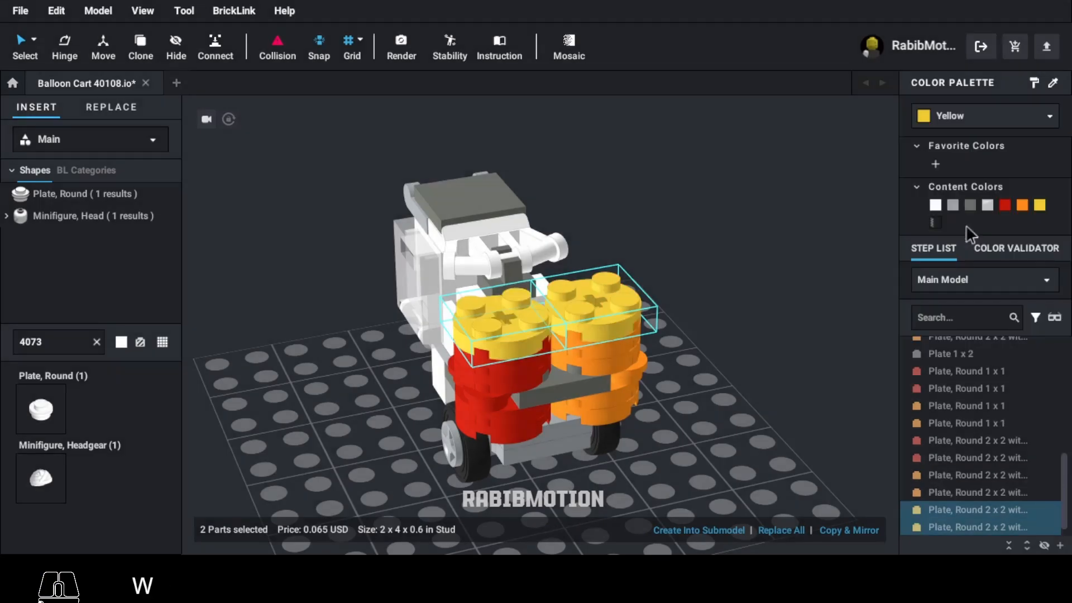
Find part 553, place the 2 x 2 round dome brick on top of the red stack and color it Red.
type("553")
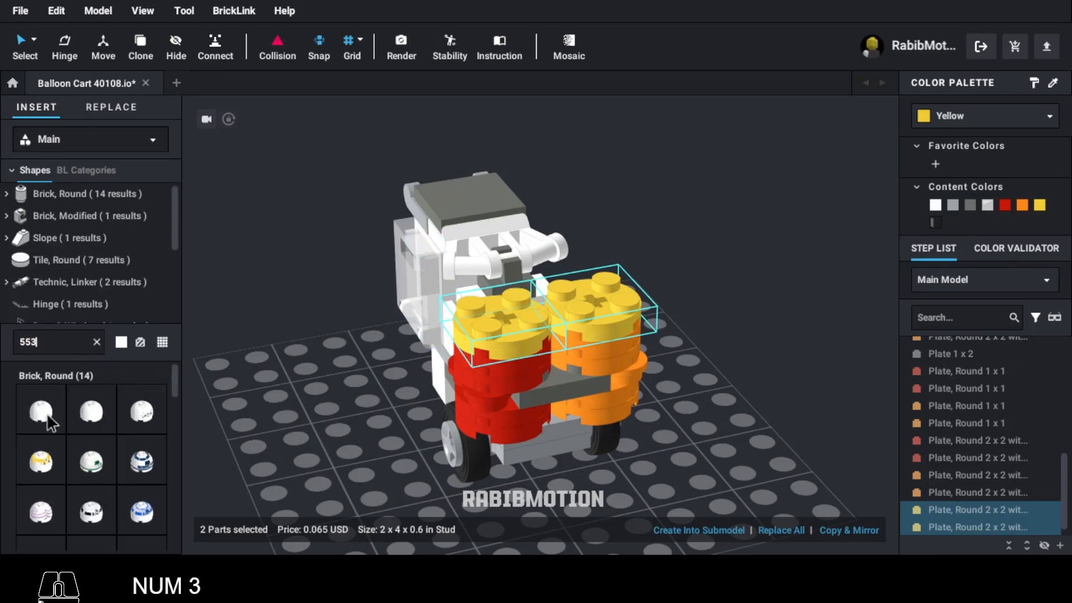
left_click(44, 416)
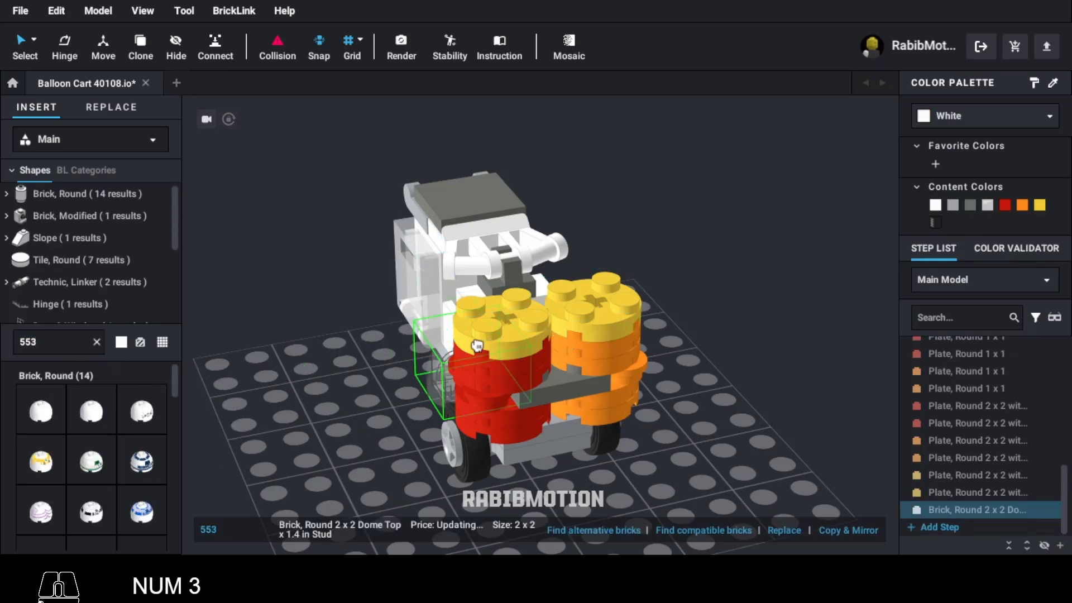
left_click(514, 284)
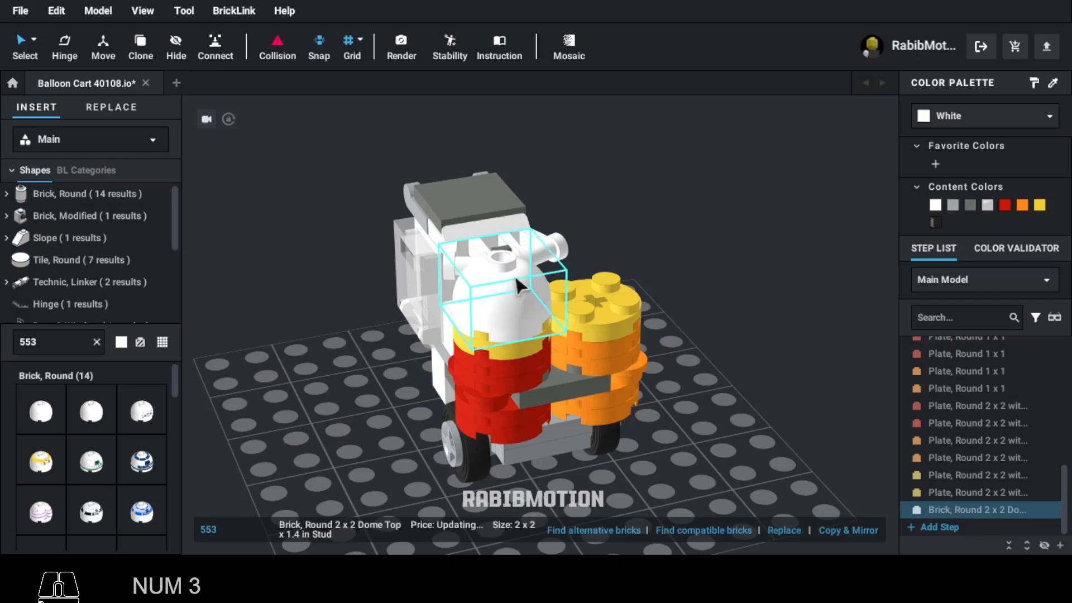
left_click(1005, 205)
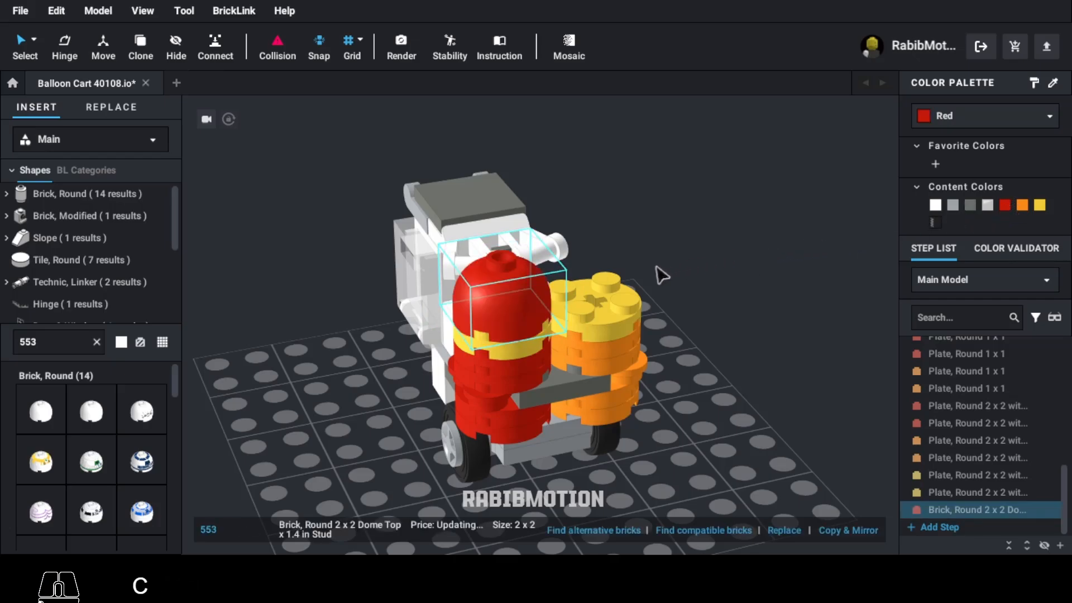
Clone the red dome brick onto the orange stack and color the copy Orange.
key("c")
left_click(598, 275)
key("Escape")
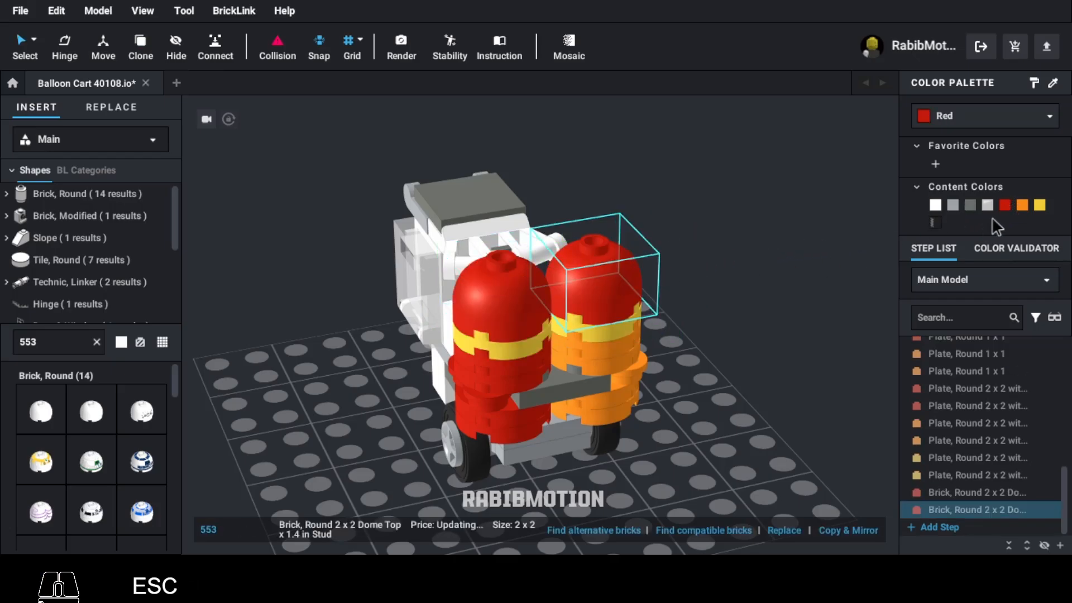
left_click(1021, 208)
Add tap 4599b on the red dome, rotated so its nozzle faces away from the cart, and color it Light Bluish Gray.
double_click(77, 341)
type("4599b")
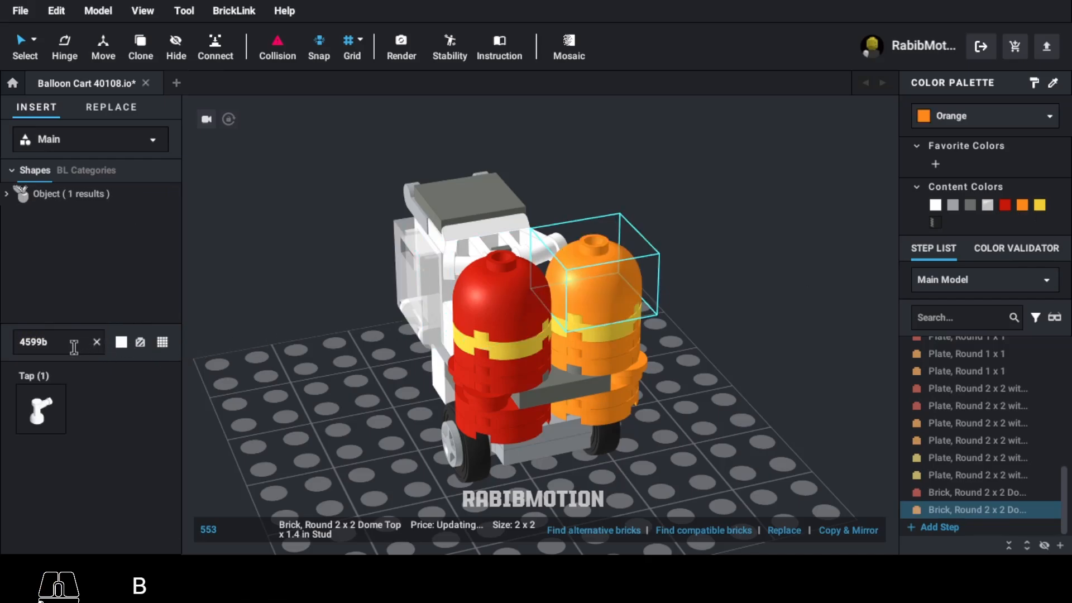
left_click(43, 407)
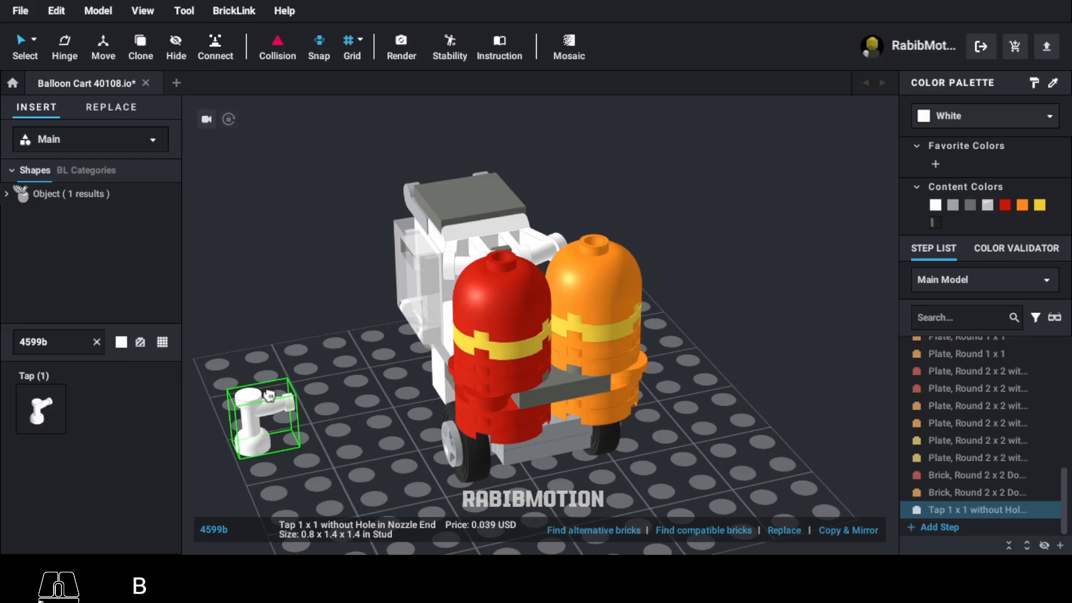
key("Right")
left_click(512, 228)
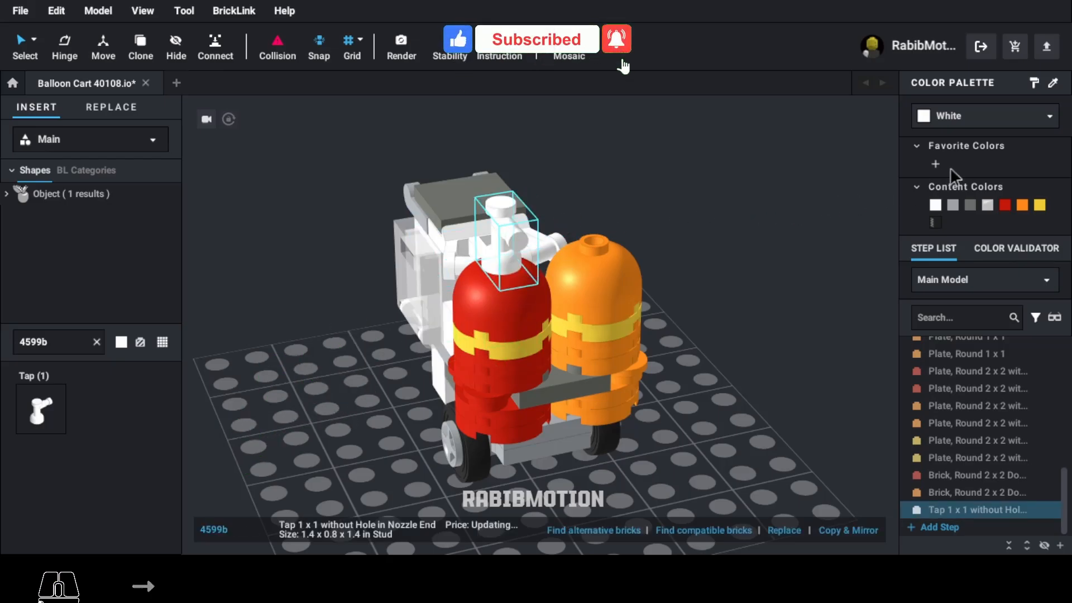
left_click(953, 206)
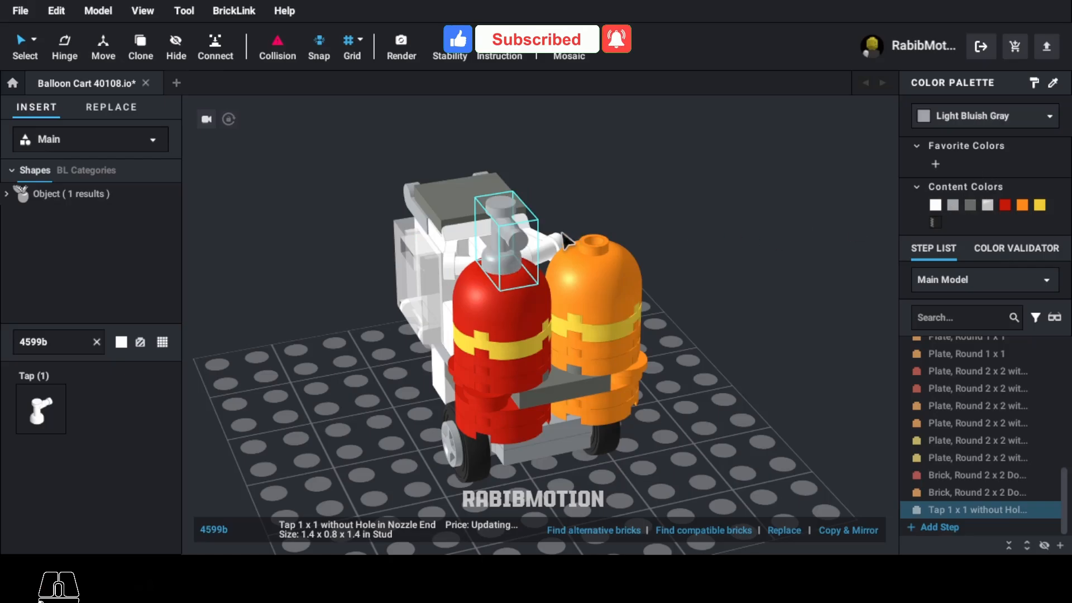
Clone the gray tap onto the stud of the orange dome.
key("c")
left_click(601, 228)
key("Escape")
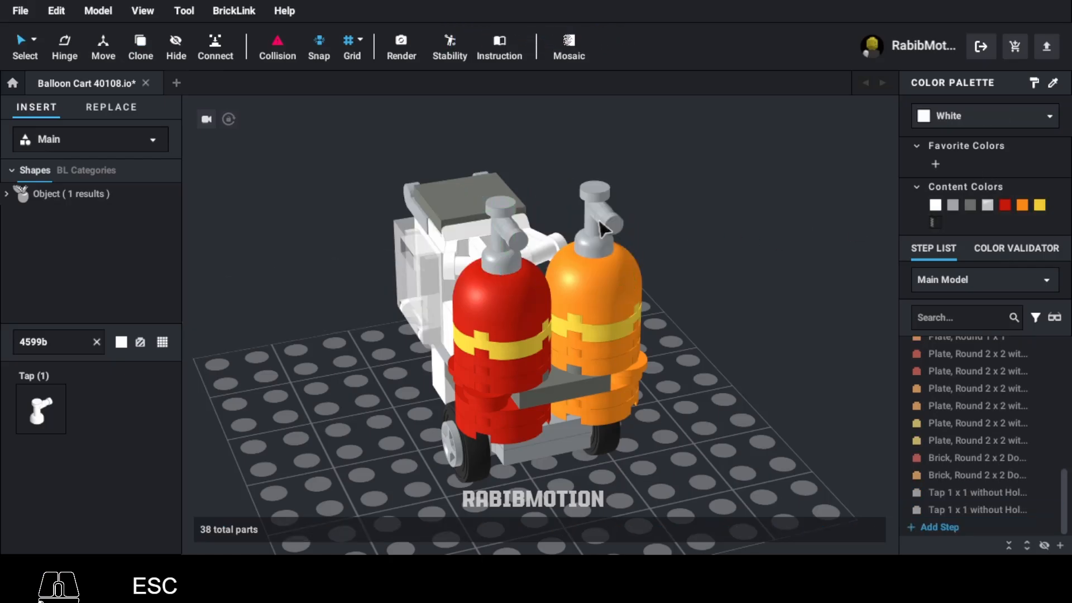
Find part 30374 and stand the white 4L bar upright beside the cart, level with its middle.
right_click_drag(385, 375, 258, 403)
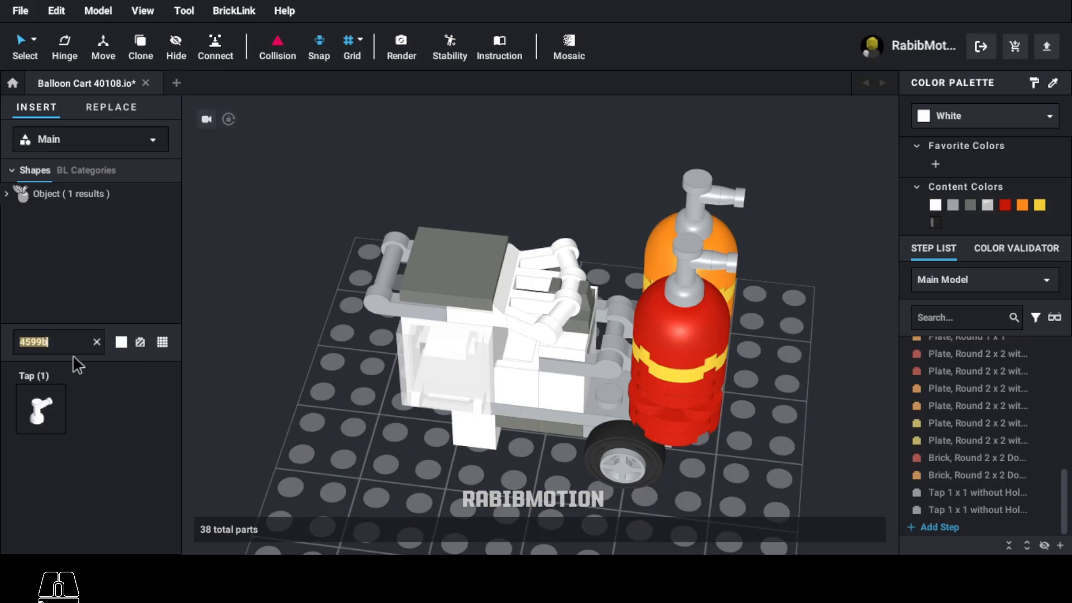
type("30374")
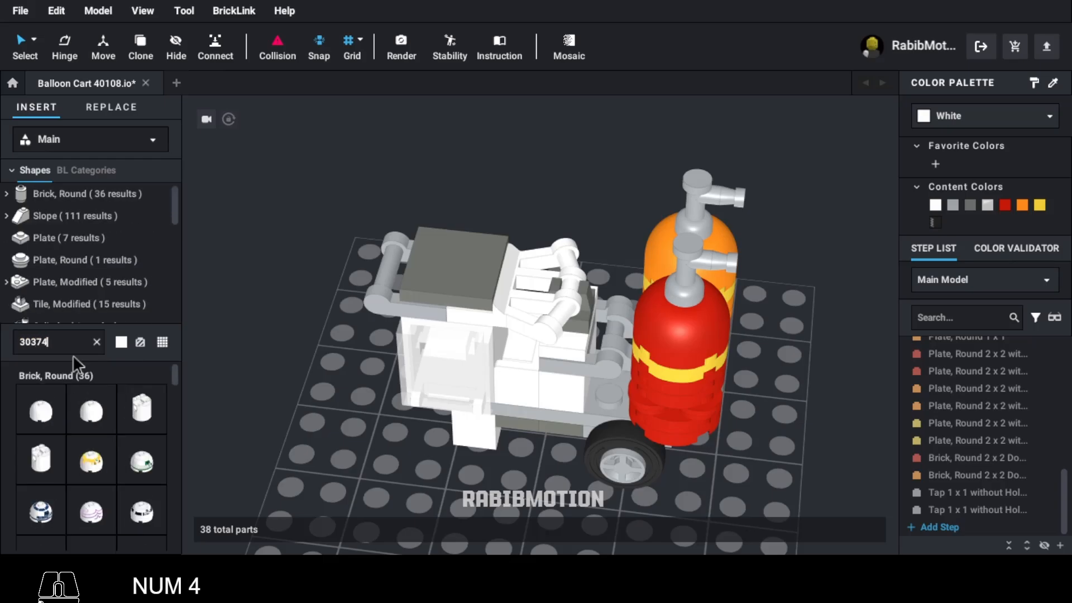
left_click_drag(40, 409, 531, 241)
right_click_drag(549, 245, 577, 274)
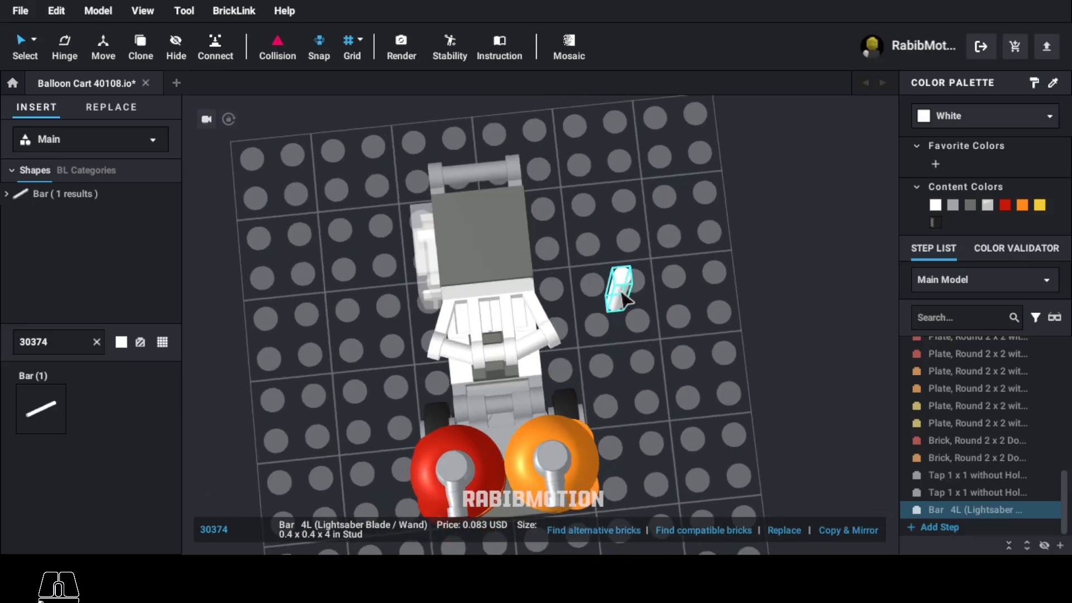
left_click_drag(619, 286, 559, 304)
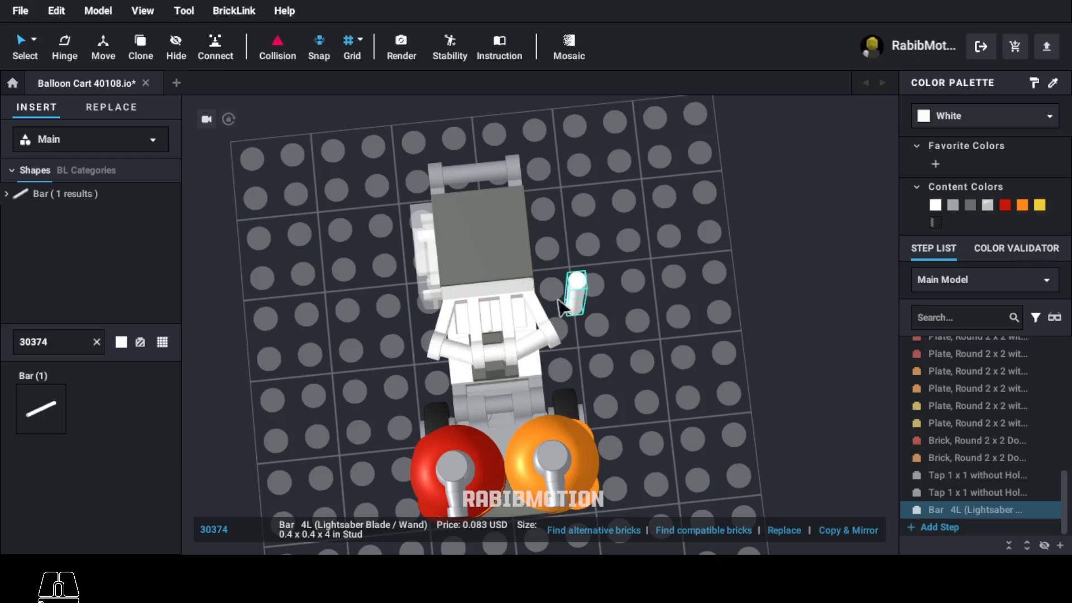
right_click_drag(559, 304, 665, 263)
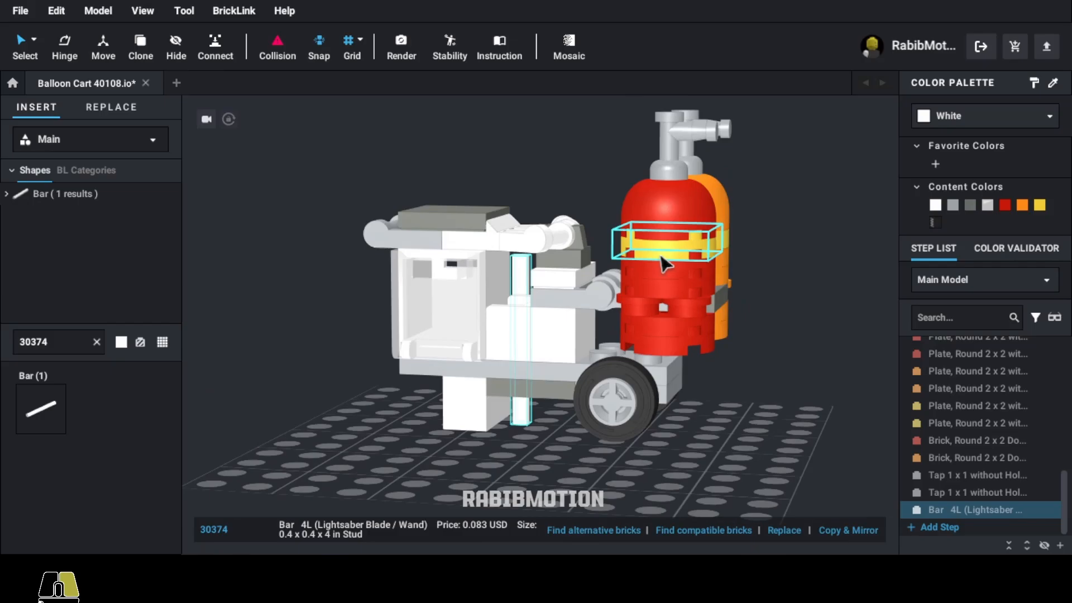
Raise the bar above the baseplate and shift it sideways in grid steps until it stands between the cart's white arms.
left_click(366, 44)
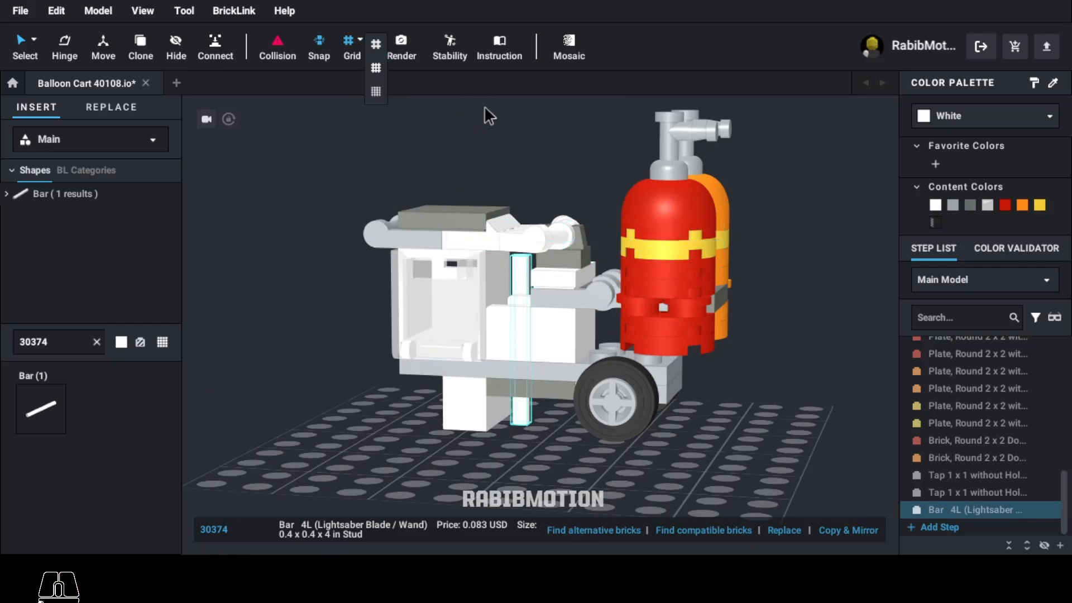
key("w")
key("w")
key("w")
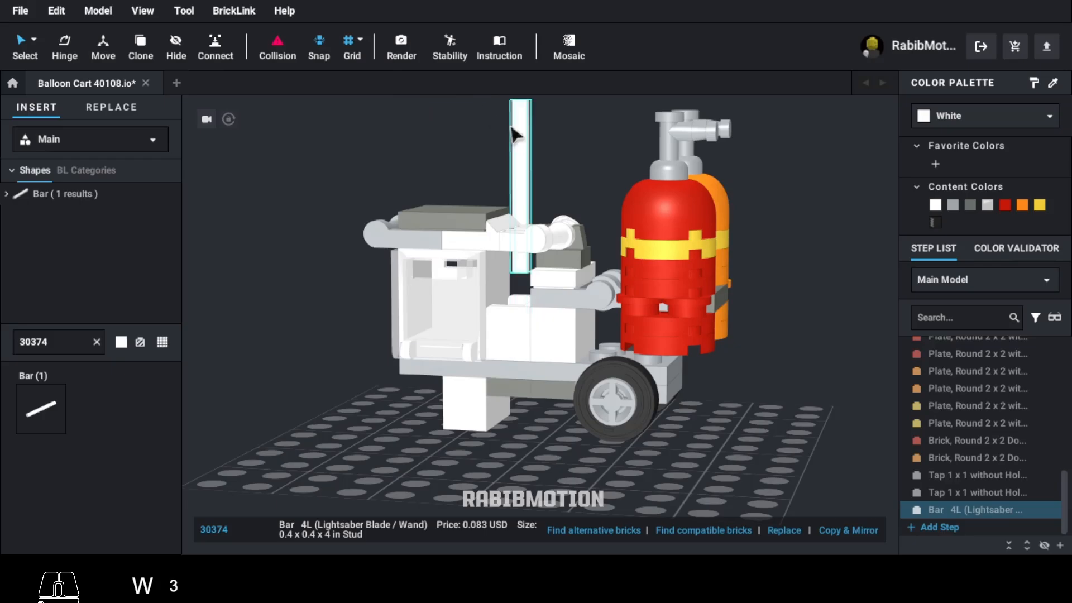
key("s")
right_click_drag(545, 157, 509, 218)
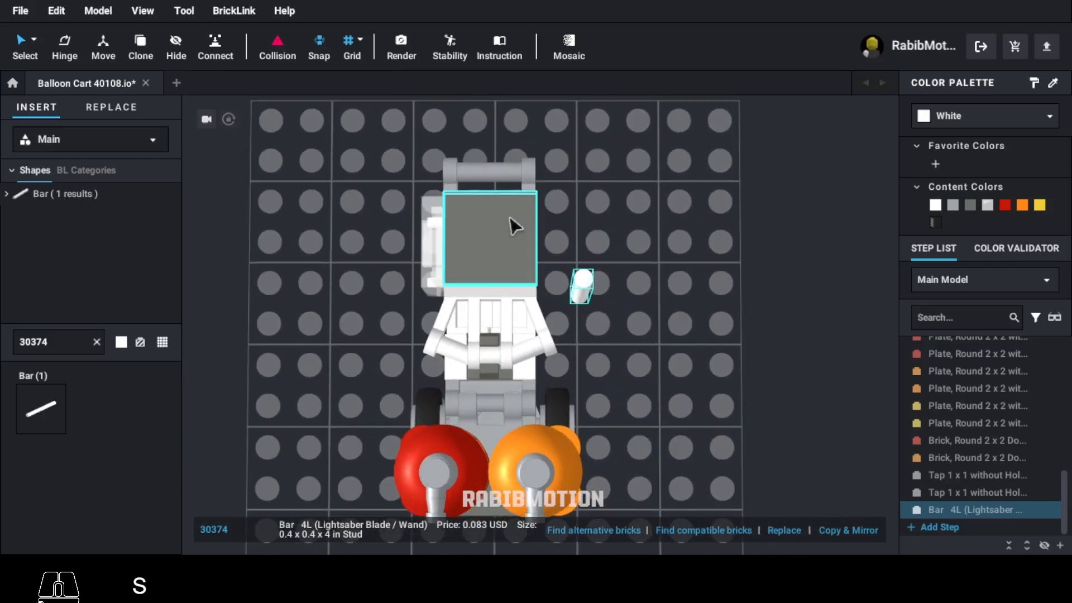
key("s")
key("a")
key("a")
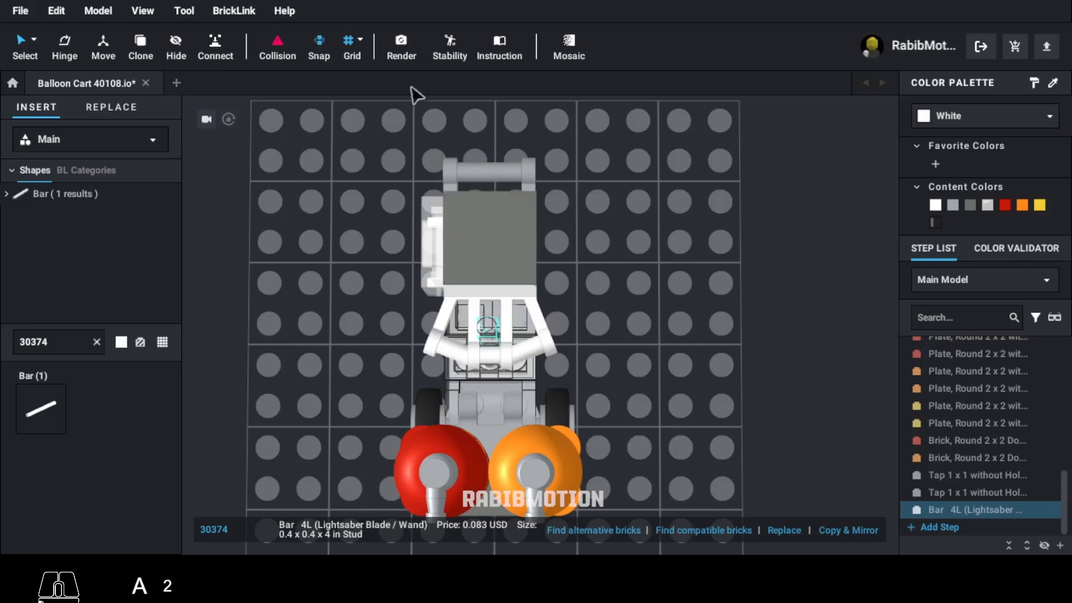
Switch to the fine grid and nudge the bar until it is centered in the opening behind the dark gray roof.
left_click(373, 70)
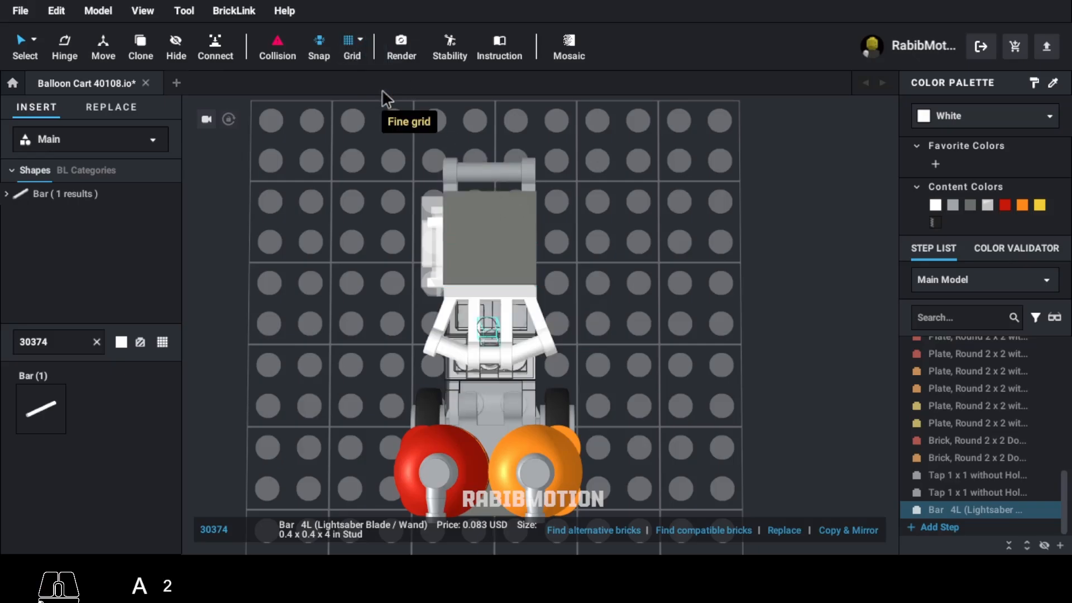
key("w")
key("w")
key("w")
key("w")
key("d")
key("d")
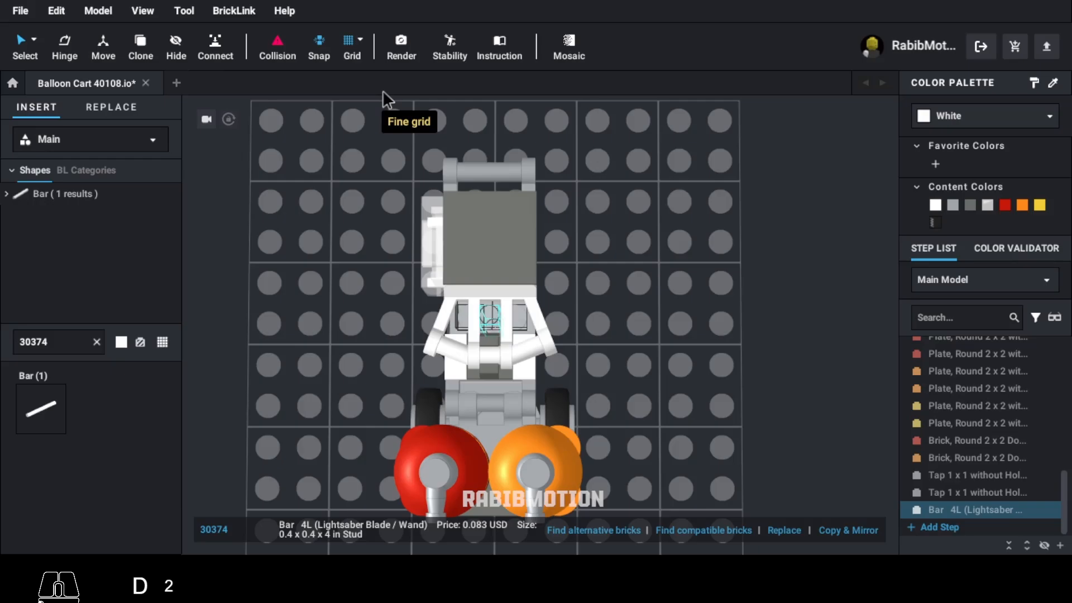
key("w")
key("w")
key("q")
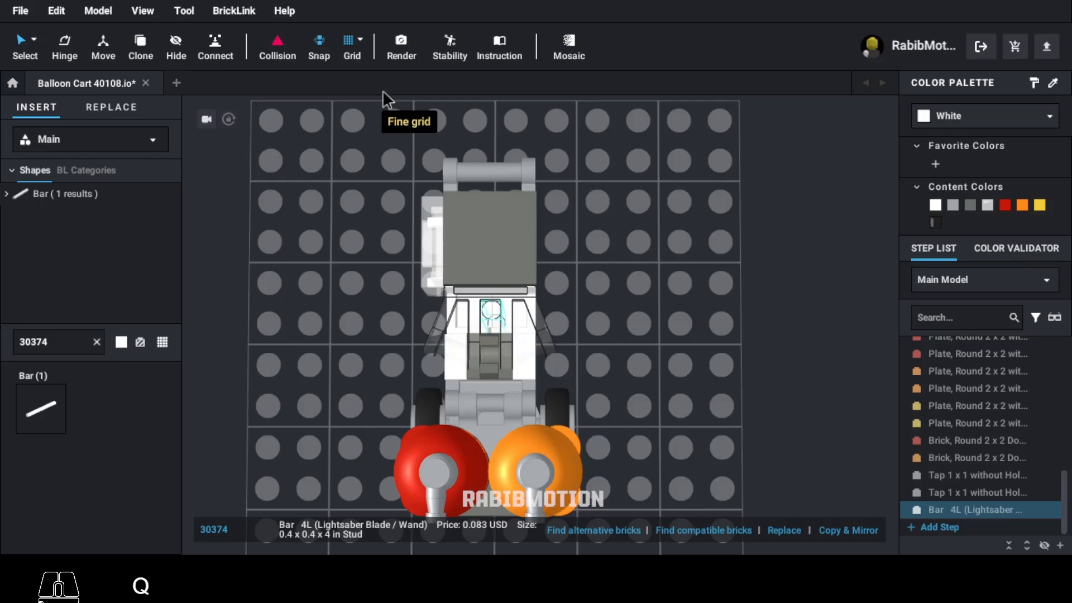
key("a")
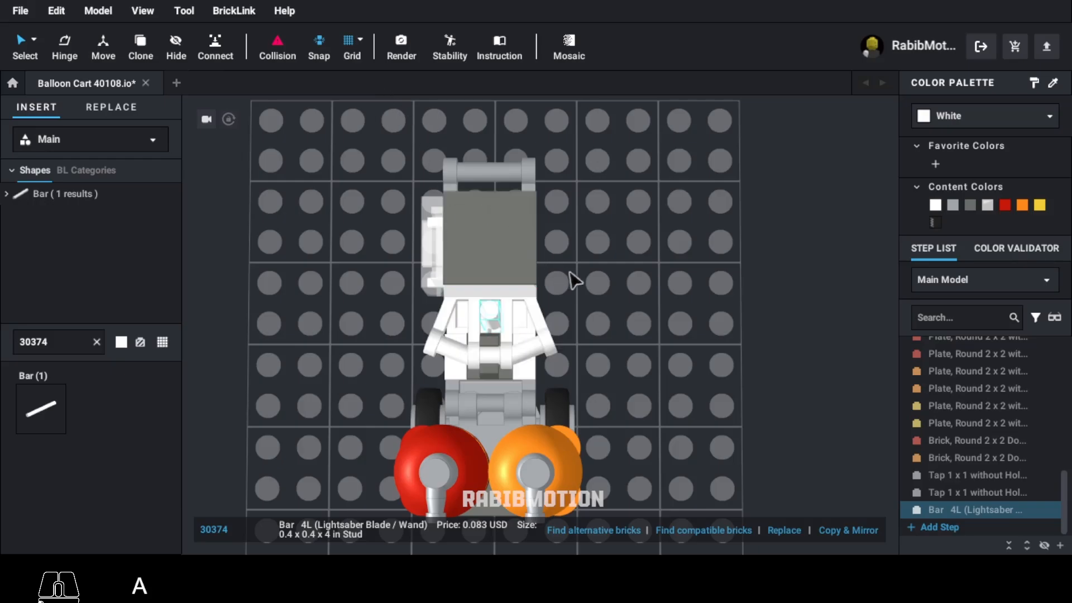
right_click_drag(570, 274, 647, 234)
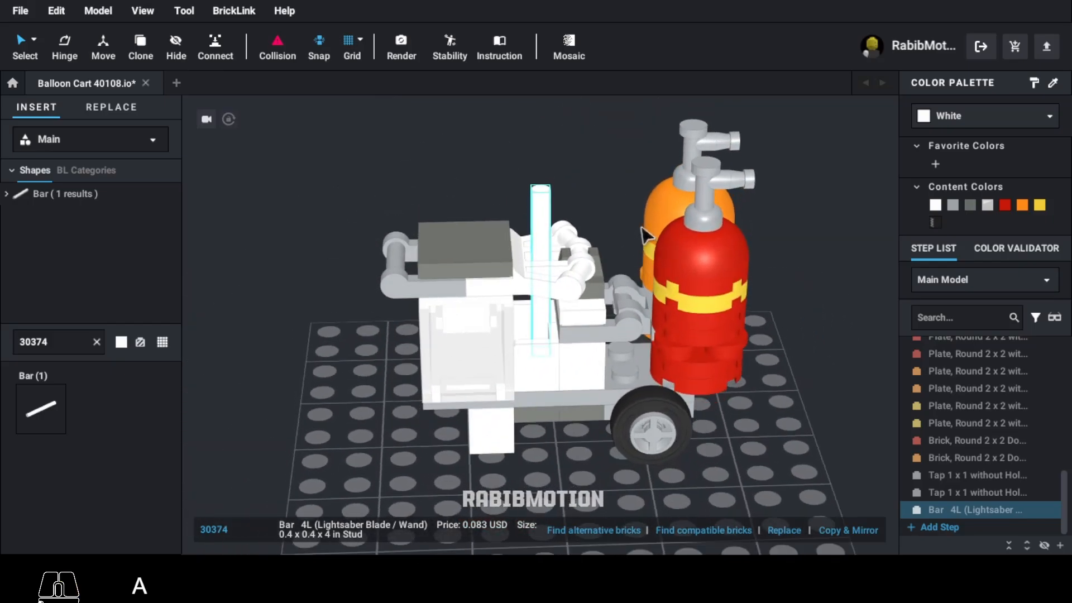
Add dome brick 553 upside down on top of the white bar and color it Lime.
double_click(81, 342)
type("553")
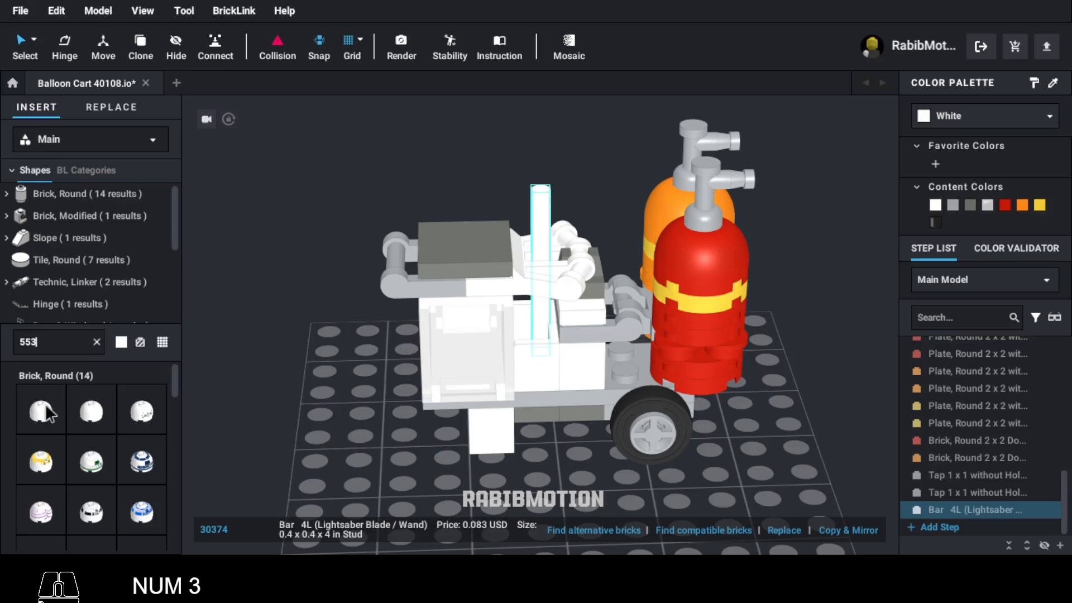
left_click_drag(45, 403, 549, 234)
key("Down")
key("Down")
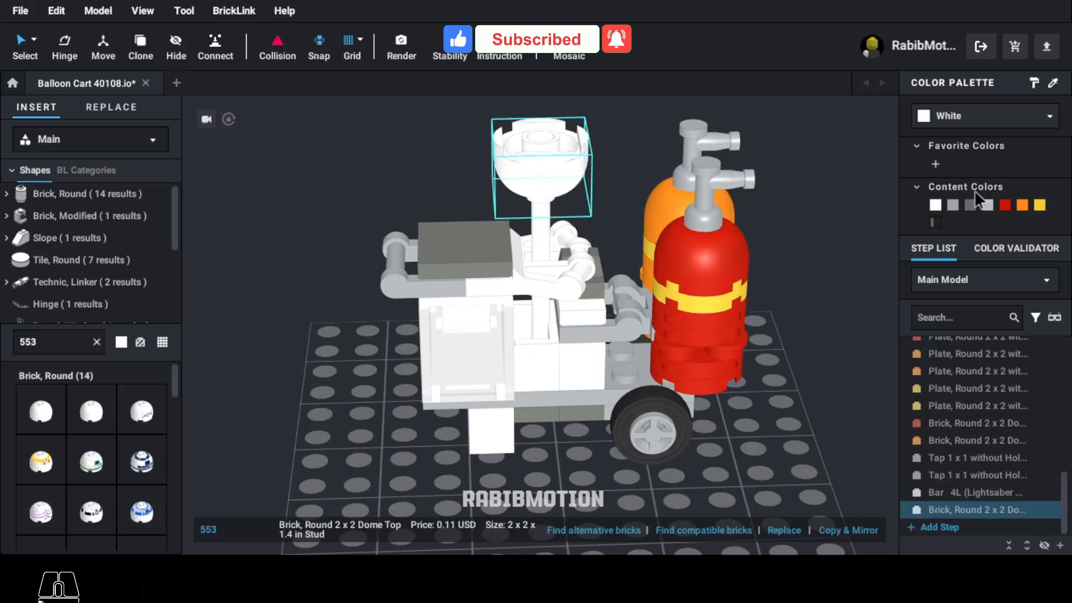
left_click(985, 115)
type("lime")
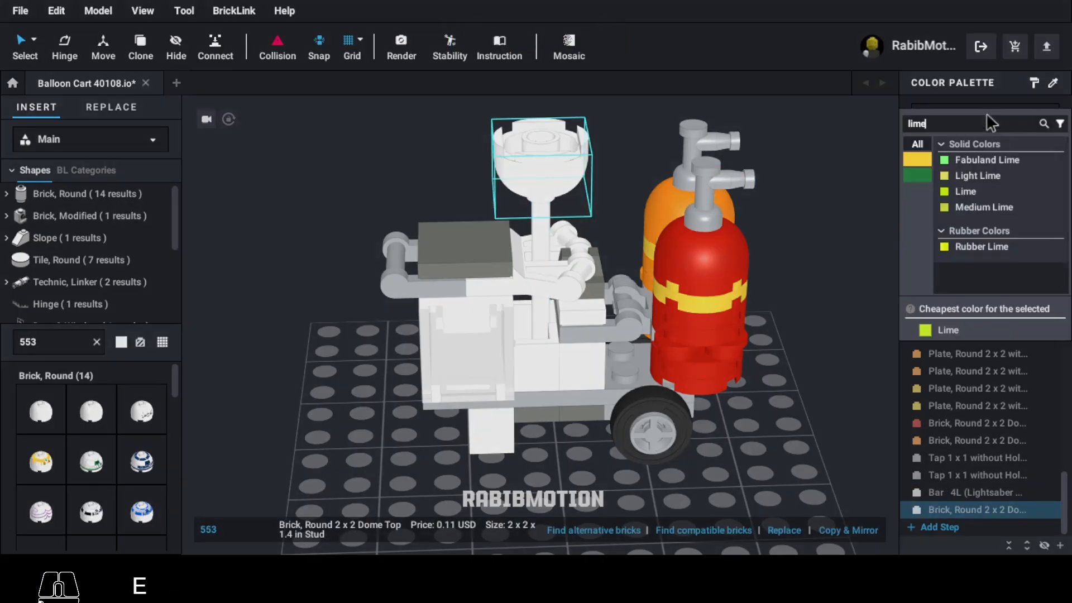
left_click(968, 192)
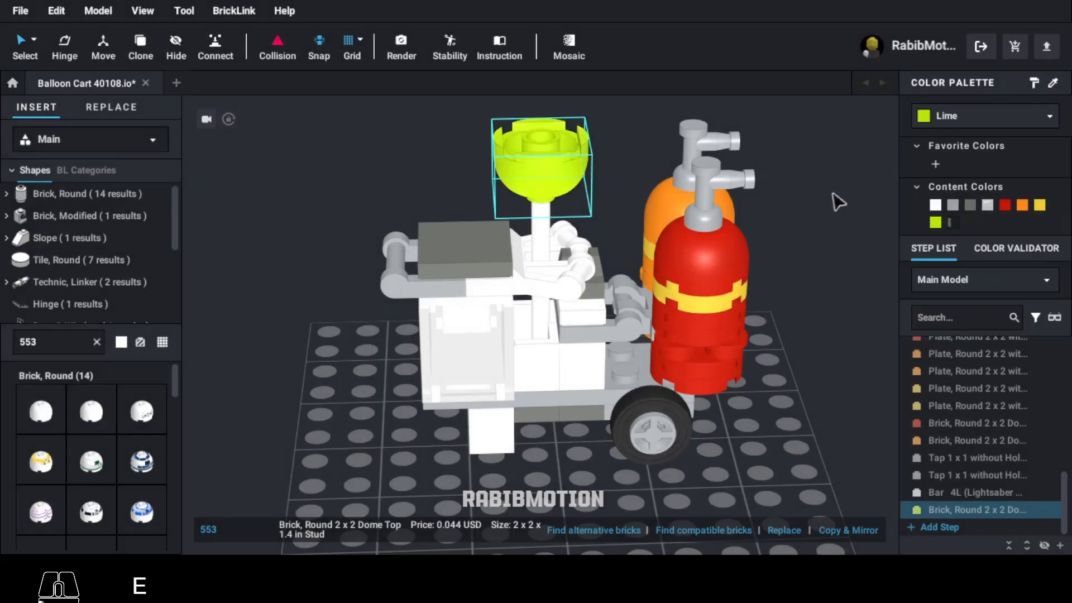
Find part 32062, place the notched 2L Technic axle upright in the inverted lime dome and color it Red.
middle_click_drag(816, 195, 818, 210)
scroll(818, 210, "down", 3)
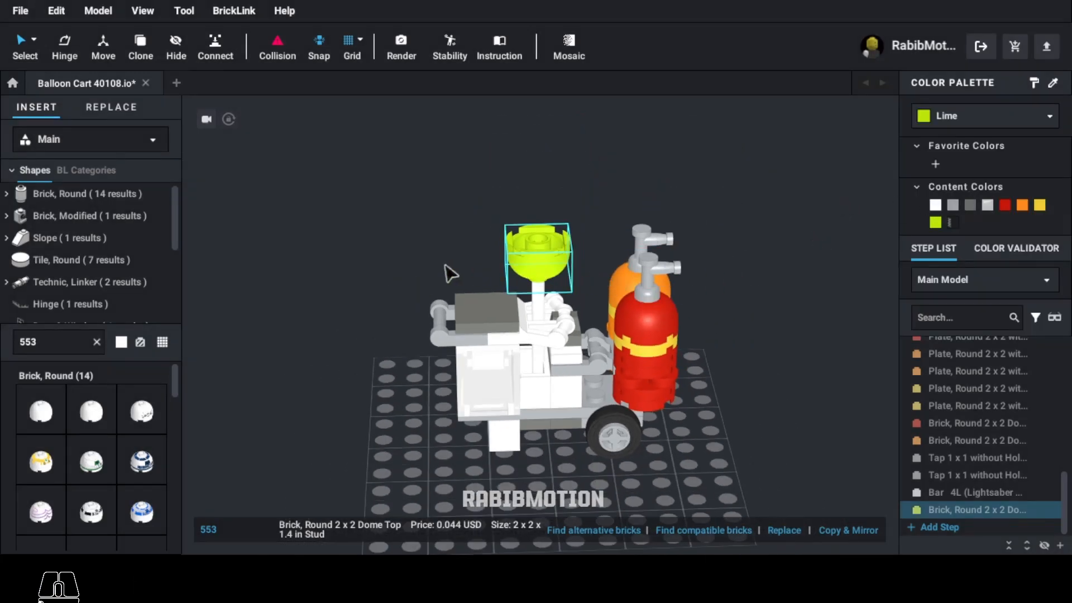
type("32062")
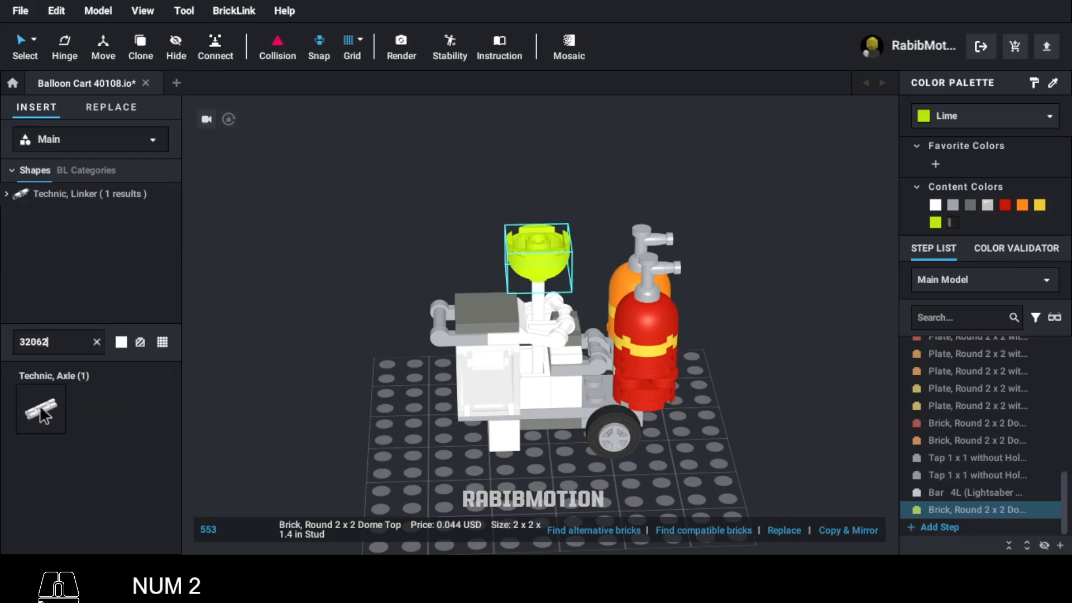
left_click_drag(43, 416, 351, 384)
key("Down")
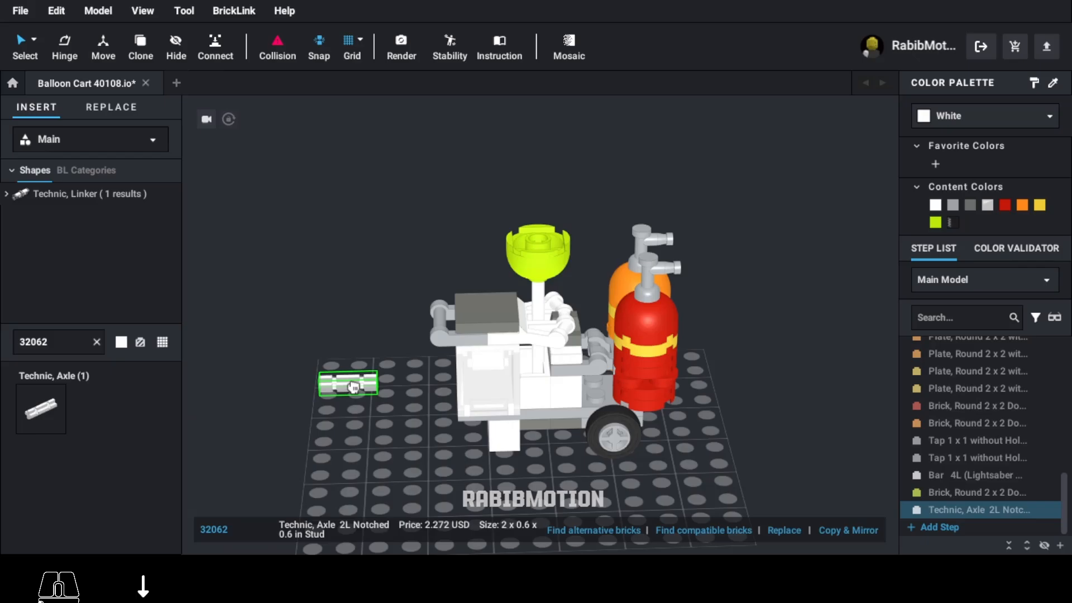
key("Down")
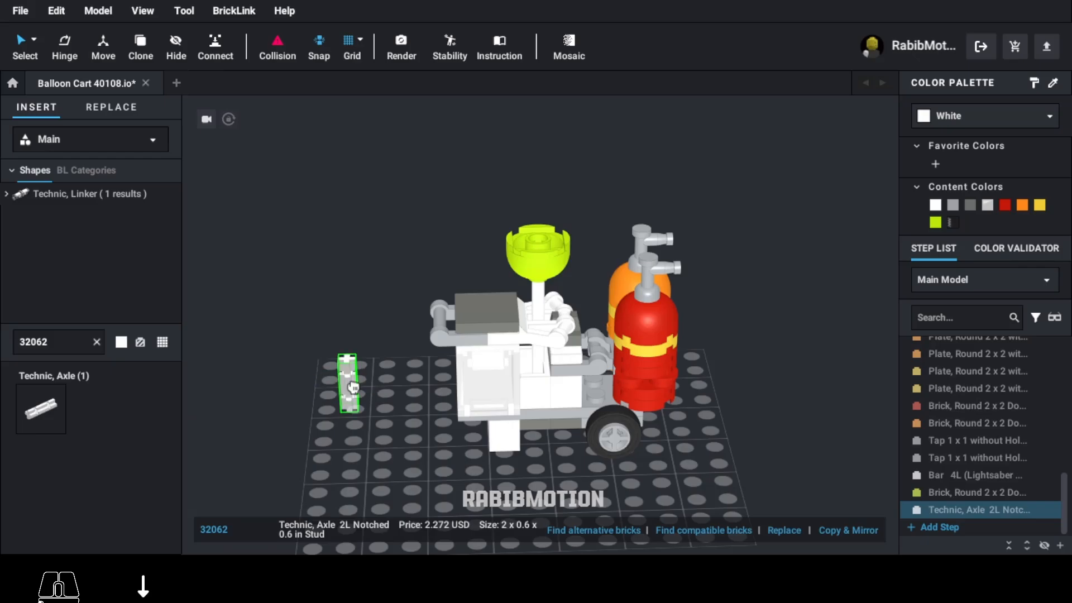
left_click_drag(352, 386, 551, 251)
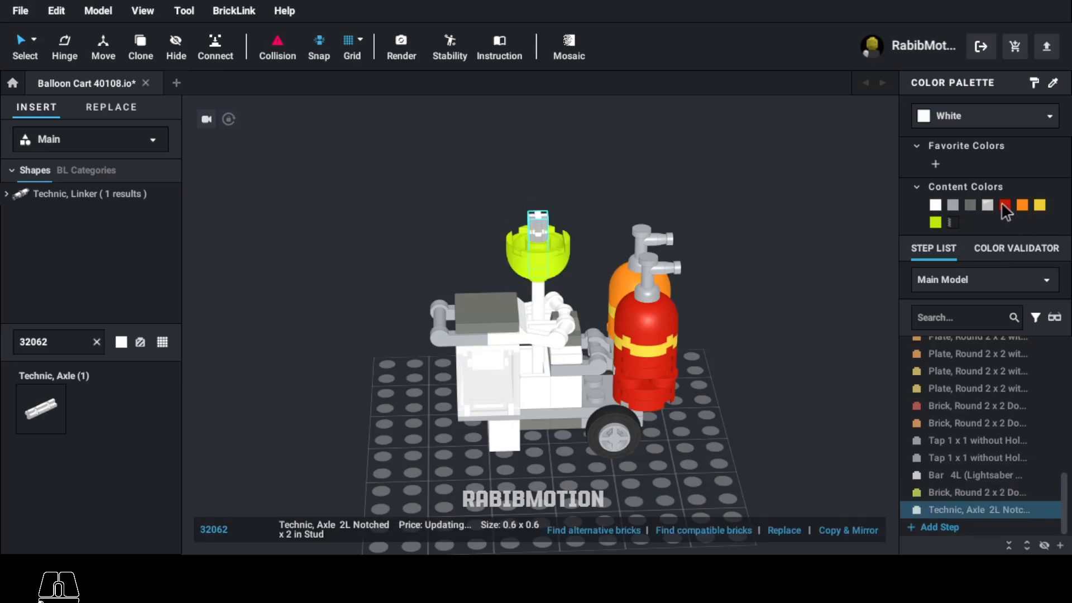
left_click(1005, 211)
Clone the lime dome, flip the copy right side up and place it over the axle to close the balloon.
left_click(561, 267)
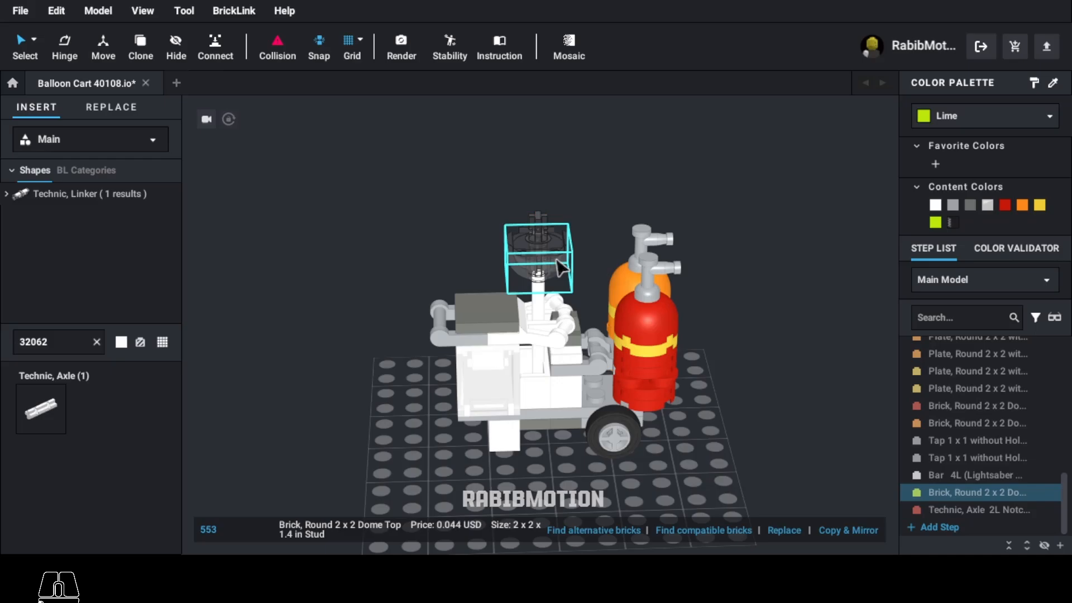
key("c")
key("Up")
key("Up")
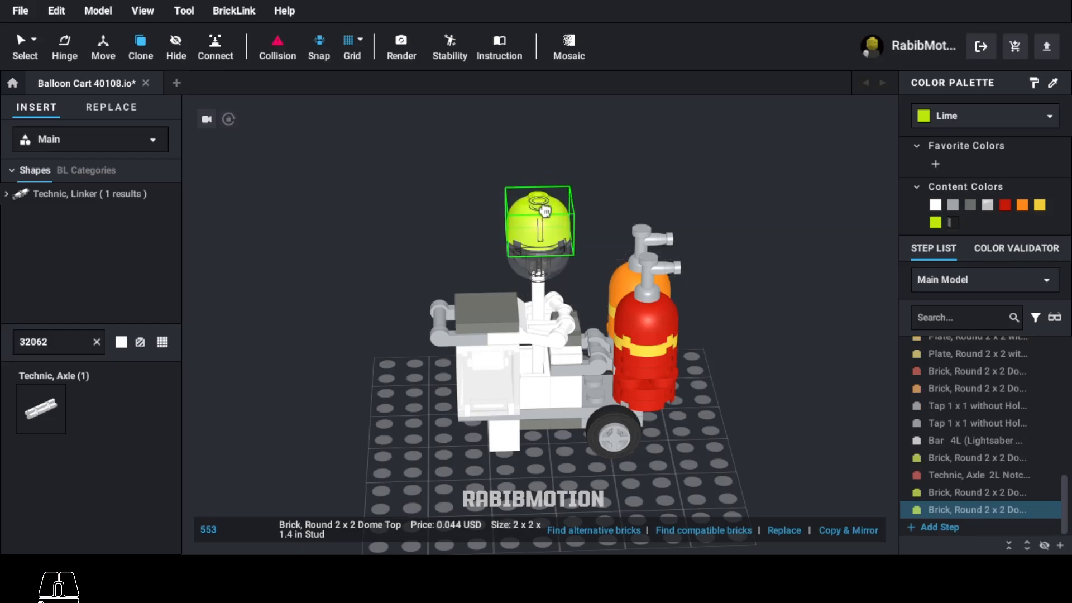
key("Escape")
Select the red axle inside the balloon, keep it upright and nudge its position between the two lime domes.
right_click_drag(617, 223, 667, 232)
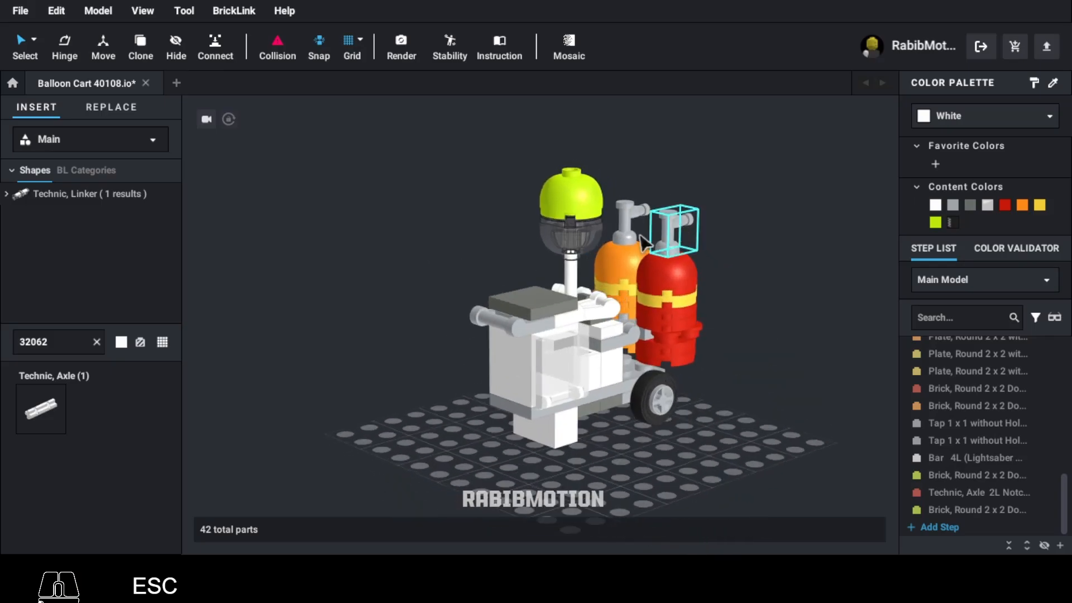
left_click(574, 222)
key("Up")
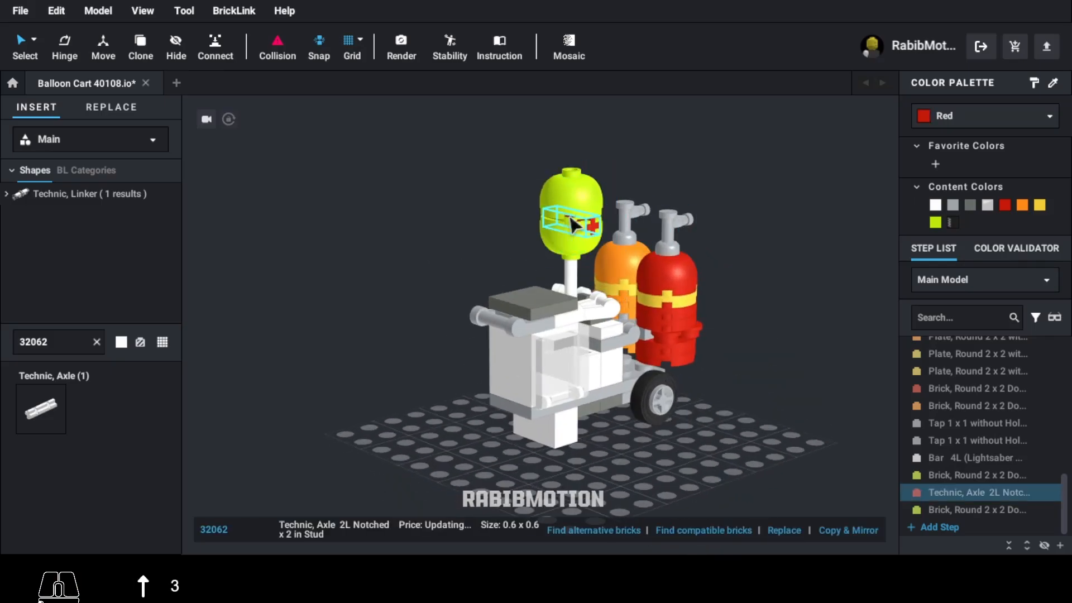
key("Down")
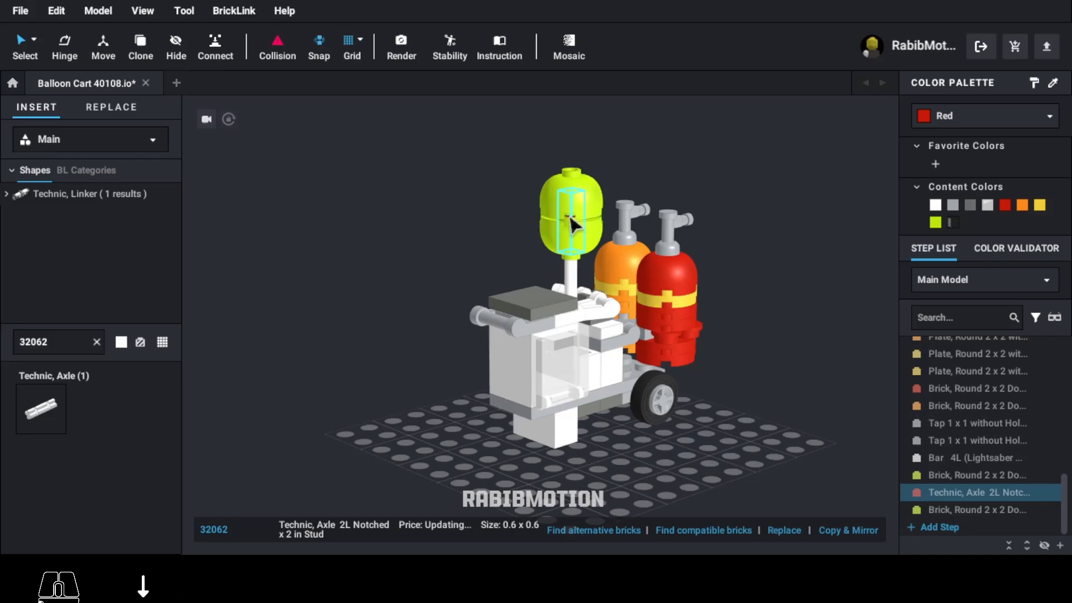
left_click(486, 215)
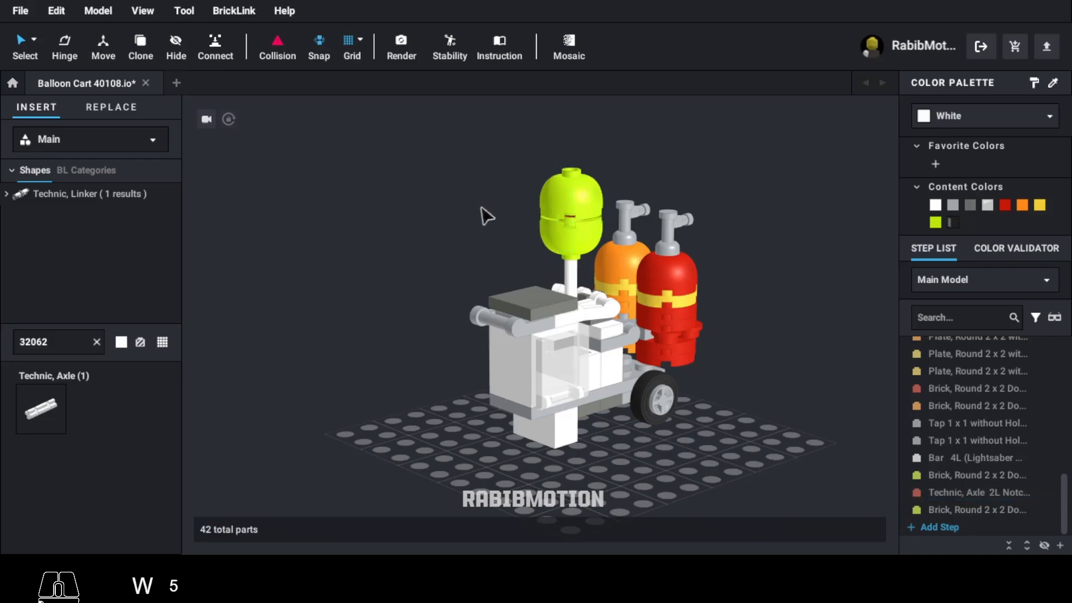
Replace the part number in the part search.
mouse_move(462, 215)
right_mouse_down()
mouse_move(443, 220)
mouse_move(455, 217)
right_mouse_up()
double_click(73, 344)
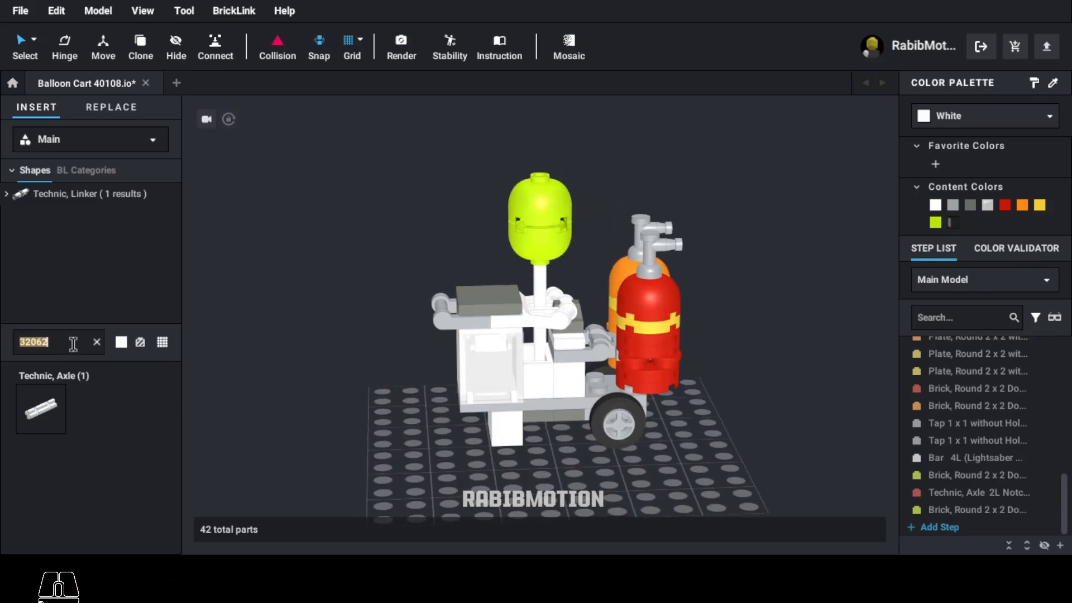